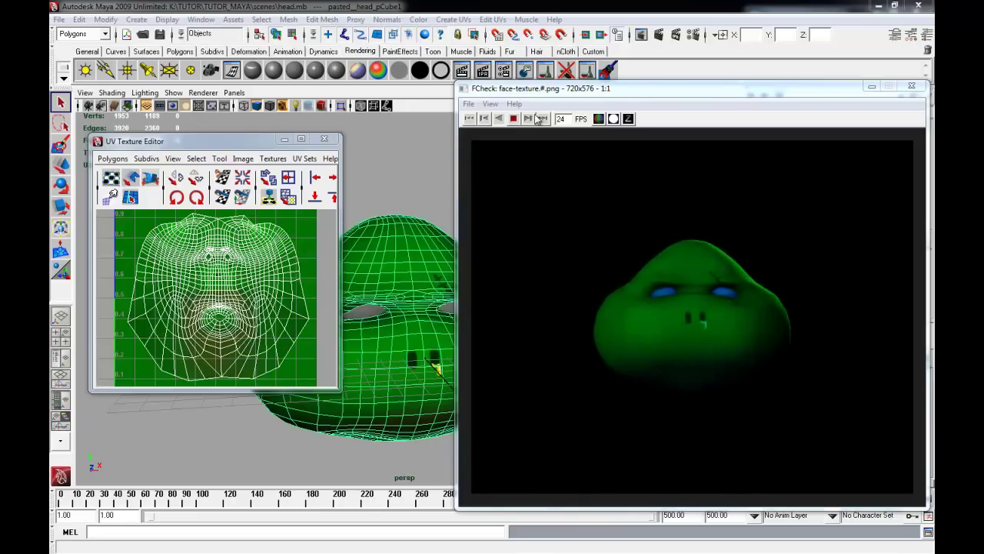
# Step: Close the FCheck preview of the rendered face texture
pyautogui.click(513, 135)
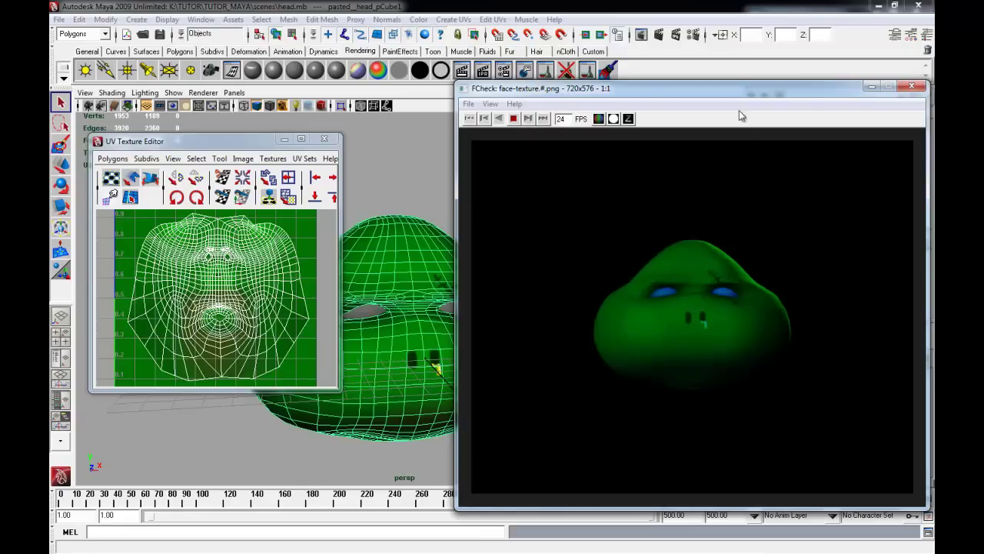
pyautogui.moveTo(732, 91); pyautogui.dragTo(693, 91)
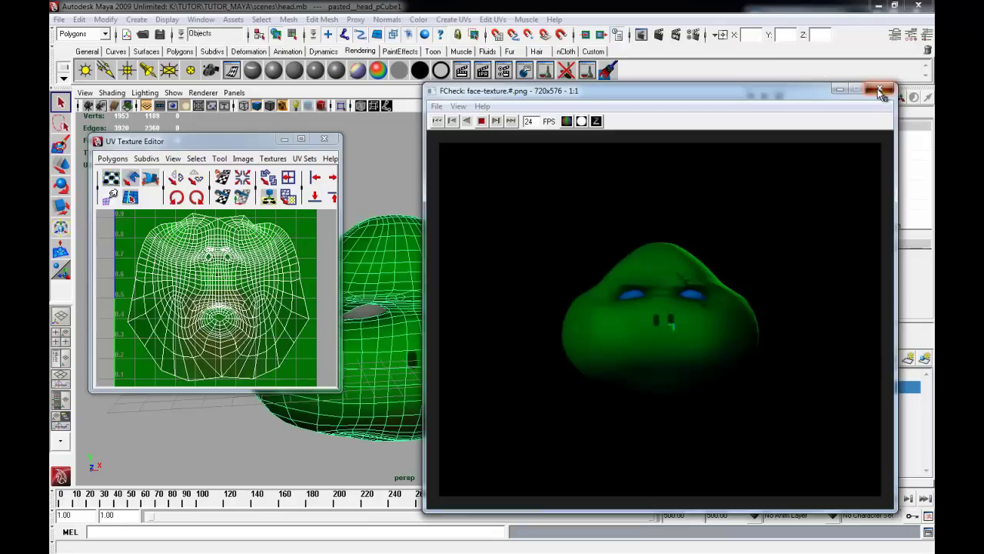
pyautogui.click(880, 91)
# Step: Examine the head's unwrapped UV layout over its face texture in the enlarged UV Texture Editor and close the editor
pyautogui.moveTo(227, 141); pyautogui.dragTo(221, 127)
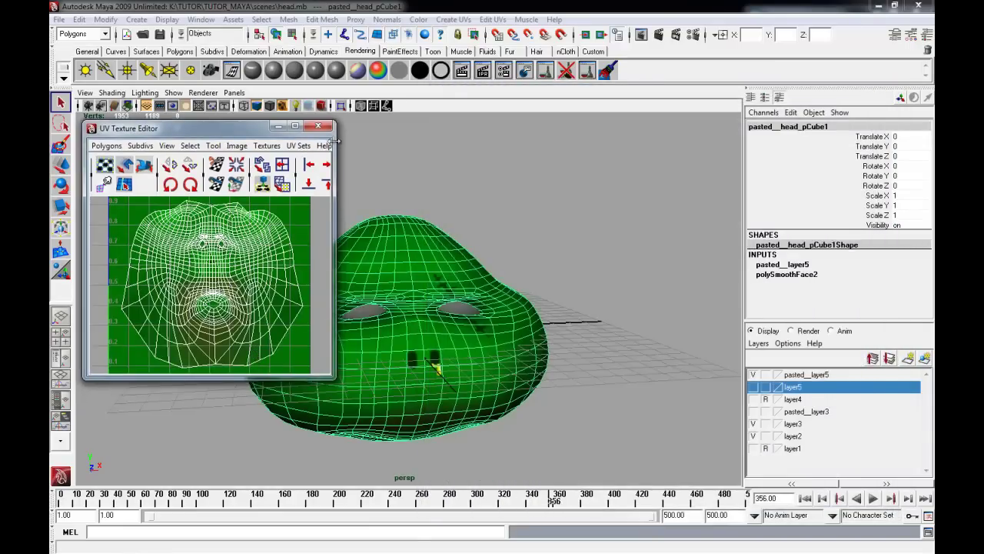
pyautogui.click(296, 126)
pyautogui.scroll(4, 665, 277)
pyautogui.scroll(-5, 666, 276)
pyautogui.keyDown('alt'); pyautogui.moveTo(666, 277); pyautogui.dragTo(613, 272, button='right'); pyautogui.keyUp('alt')
pyautogui.click(918, 5)
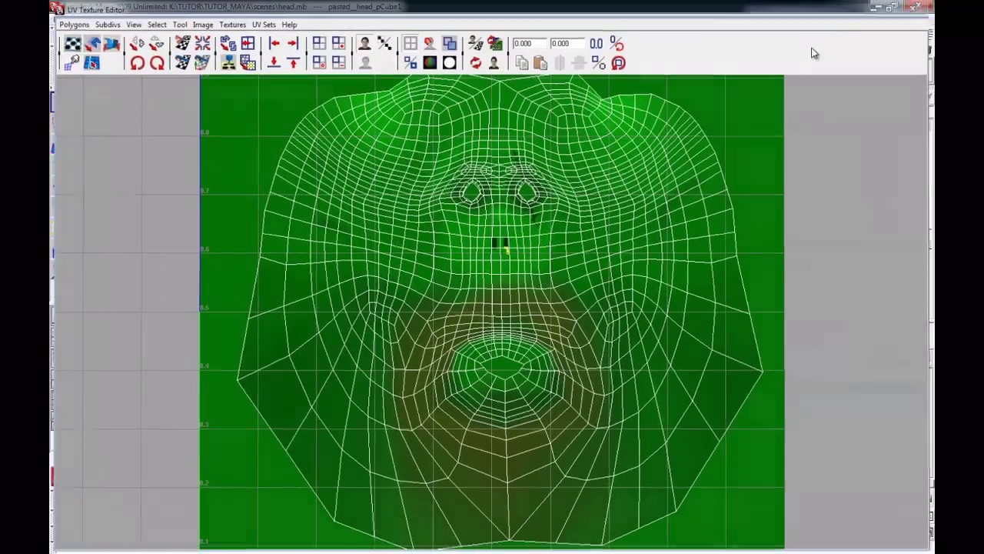
# Step: Examine the painted texture on the smoothed head from the front, sides and close up
pyautogui.click(517, 239)
pyautogui.keyDown('alt'); pyautogui.moveTo(426, 262); pyautogui.dragTo(395, 241); pyautogui.keyUp('alt')
pyautogui.keyDown('alt'); pyautogui.moveTo(395, 241); pyautogui.dragTo(462, 281, button='right'); pyautogui.keyUp('alt')
pyautogui.keyDown('alt'); pyautogui.moveTo(462, 280); pyautogui.dragTo(414, 320); pyautogui.keyUp('alt')
pyautogui.keyDown('alt'); pyautogui.moveTo(414, 320); pyautogui.dragTo(377, 320, button='right'); pyautogui.keyUp('alt')
pyautogui.keyDown('alt'); pyautogui.moveTo(377, 321); pyautogui.dragTo(359, 344); pyautogui.keyUp('alt')
pyautogui.keyDown('alt'); pyautogui.moveTo(356, 344); pyautogui.dragTo(353, 355, button='middle'); pyautogui.keyUp('alt')
pyautogui.keyDown('alt'); pyautogui.moveTo(352, 355); pyautogui.dragTo(382, 378); pyautogui.keyUp('alt')
pyautogui.keyDown('alt'); pyautogui.moveTo(430, 255); pyautogui.dragTo(373, 283); pyautogui.keyUp('alt')
pyautogui.keyDown('alt'); pyautogui.moveTo(353, 249); pyautogui.dragTo(423, 289, button='right'); pyautogui.keyUp('alt')
pyautogui.keyDown('alt'); pyautogui.moveTo(423, 289); pyautogui.dragTo(494, 285); pyautogui.keyUp('alt')
pyautogui.keyDown('alt'); pyautogui.moveTo(494, 285); pyautogui.dragTo(479, 277, button='middle'); pyautogui.keyUp('alt')
pyautogui.keyDown('alt'); pyautogui.moveTo(479, 277); pyautogui.dragTo(482, 257); pyautogui.keyUp('alt')
# Step: Select both eyeballs and examine the painted texture around the eyes, scar, nostrils and mouth
pyautogui.click(489, 247)
pyautogui.click(485, 237)
pyautogui.keyDown('shift'); pyautogui.click(312, 236); pyautogui.keyUp('shift')
pyautogui.keyDown('alt'); pyautogui.moveTo(481, 257); pyautogui.dragTo(505, 266, button='right'); pyautogui.keyUp('alt')
pyautogui.keyDown('alt'); pyautogui.moveTo(505, 266); pyautogui.dragTo(545, 295); pyautogui.keyUp('alt')
pyautogui.keyDown('alt'); pyautogui.moveTo(526, 330); pyautogui.dragTo(388, 326); pyautogui.keyUp('alt')
pyautogui.keyDown('alt'); pyautogui.moveTo(389, 326); pyautogui.dragTo(464, 343, button='right'); pyautogui.keyUp('alt')
pyautogui.keyDown('alt'); pyautogui.moveTo(465, 339); pyautogui.dragTo(406, 350, button='middle'); pyautogui.keyUp('alt')
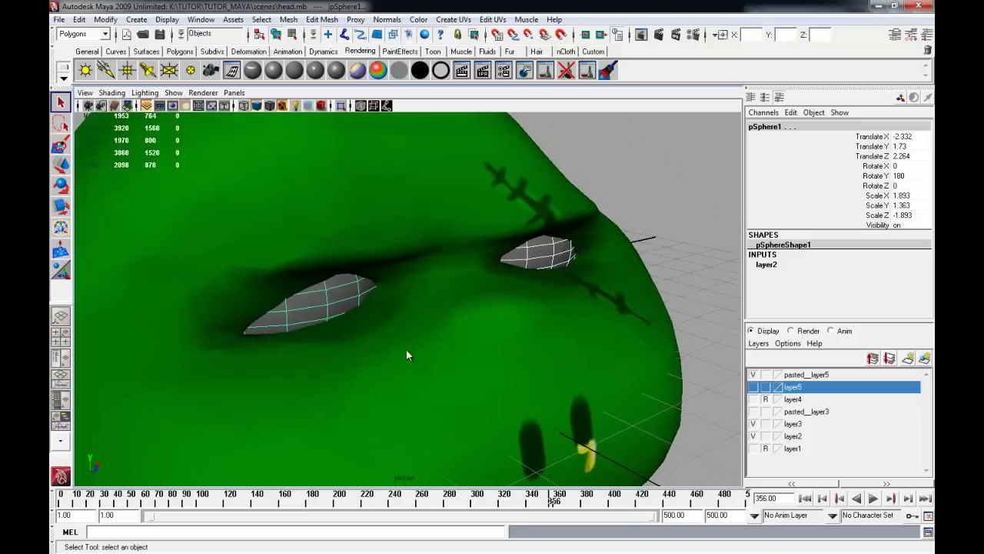
pyautogui.keyDown('alt'); pyautogui.moveTo(393, 279); pyautogui.dragTo(457, 315); pyautogui.keyUp('alt')
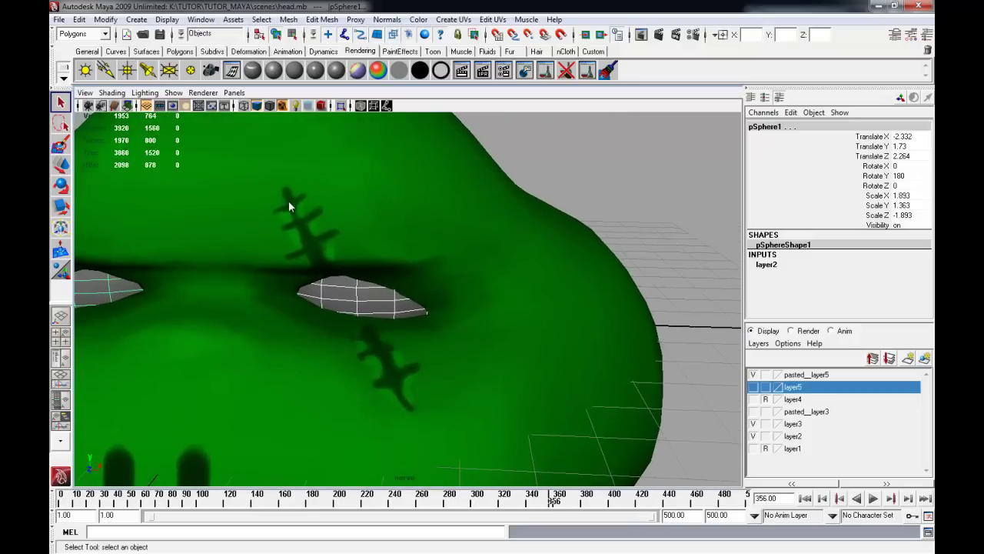
pyautogui.keyDown('alt'); pyautogui.moveTo(445, 412); pyautogui.dragTo(325, 377, button='right'); pyautogui.keyUp('alt')
pyautogui.keyDown('alt'); pyautogui.moveTo(326, 376); pyautogui.dragTo(347, 352); pyautogui.keyUp('alt')
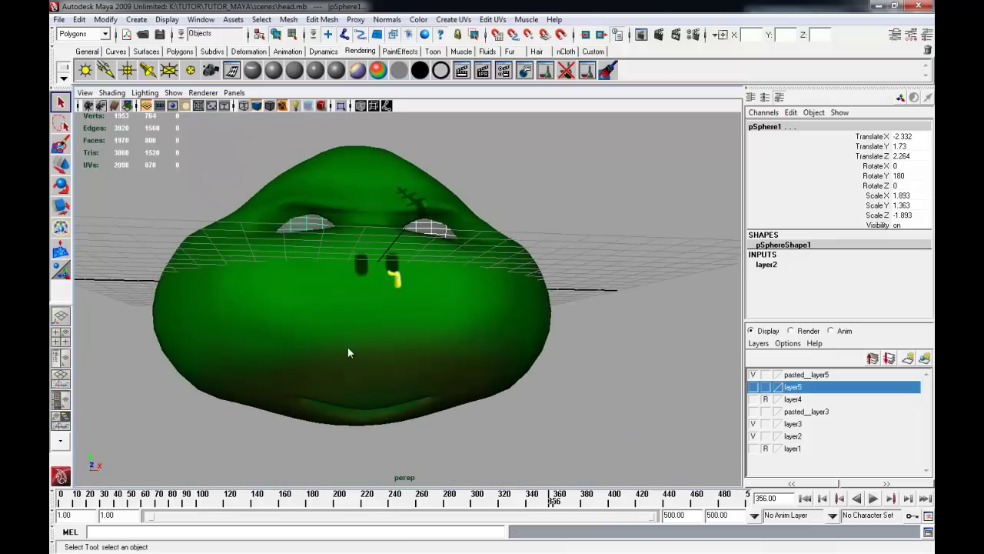
pyautogui.keyDown('alt'); pyautogui.moveTo(405, 319); pyautogui.dragTo(431, 317); pyautogui.keyUp('alt')
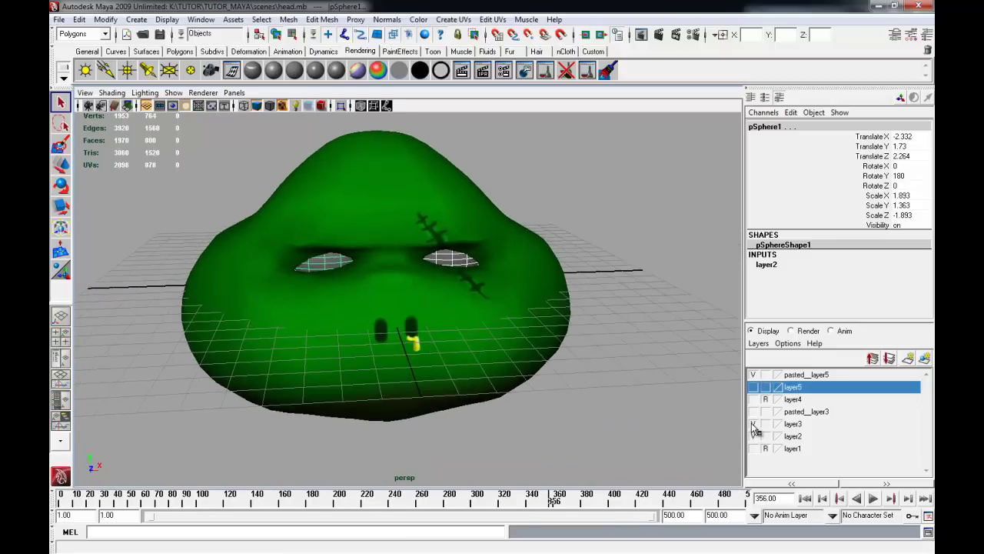
# Step: Hide layer3 and the textured head layer pasted__layer5
pyautogui.click(754, 424)
pyautogui.click(754, 374)
pyautogui.click(541, 292)
pyautogui.click(755, 375)
pyautogui.click(755, 375)
pyautogui.click(756, 376)
pyautogui.click(755, 375)
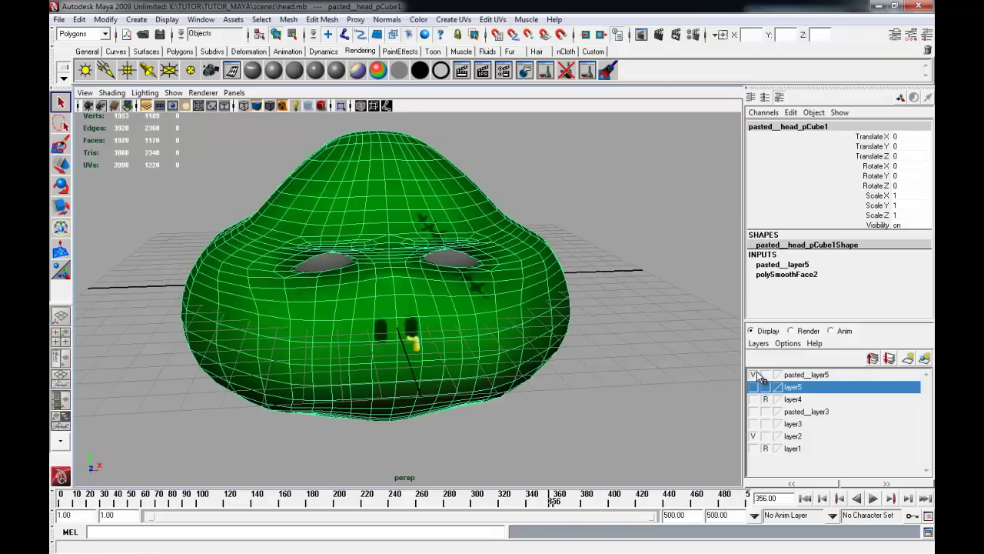
pyautogui.click(755, 375)
pyautogui.click(755, 376)
pyautogui.click(755, 375)
# Step: Show pasted__layer3 and select its untextured smoothed head
pyautogui.click(754, 399)
pyautogui.click(753, 399)
pyautogui.click(753, 411)
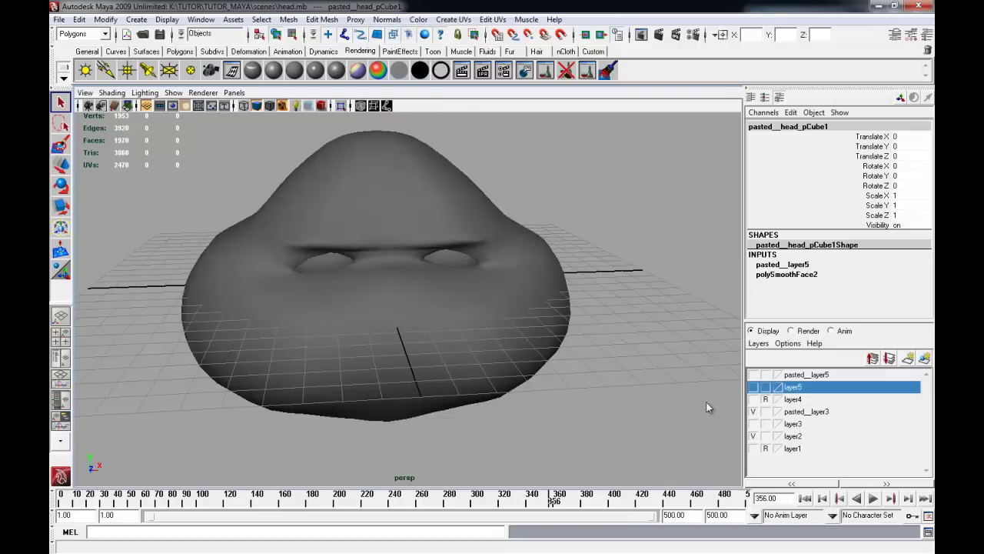
pyautogui.click(458, 311)
pyautogui.keyDown('alt'); pyautogui.moveTo(551, 358); pyautogui.dragTo(602, 357); pyautogui.keyUp('alt')
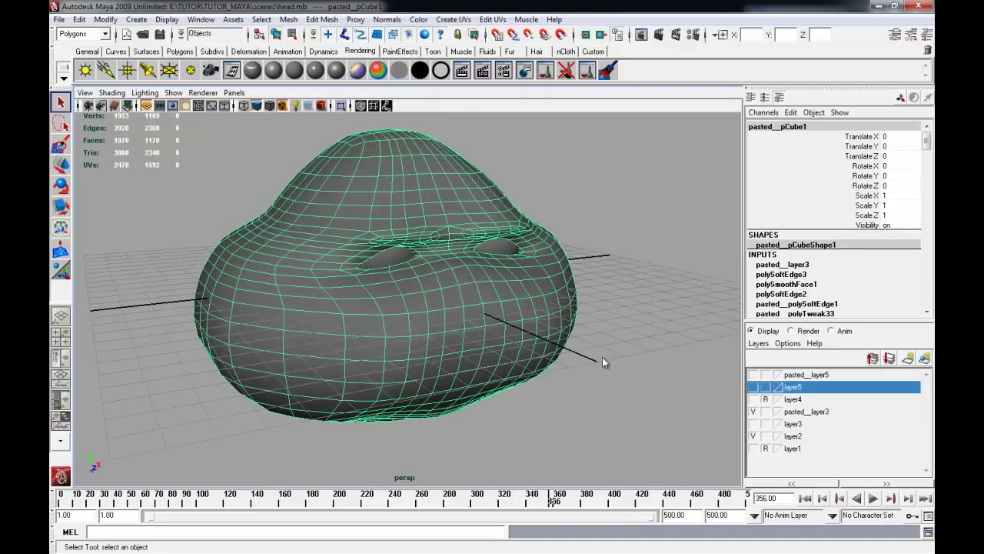
pyautogui.click(579, 359)
pyautogui.click(567, 307)
# Step: Open the UV Texture Editor and examine the UV layout of the selected untextured head
pyautogui.click(179, 51)
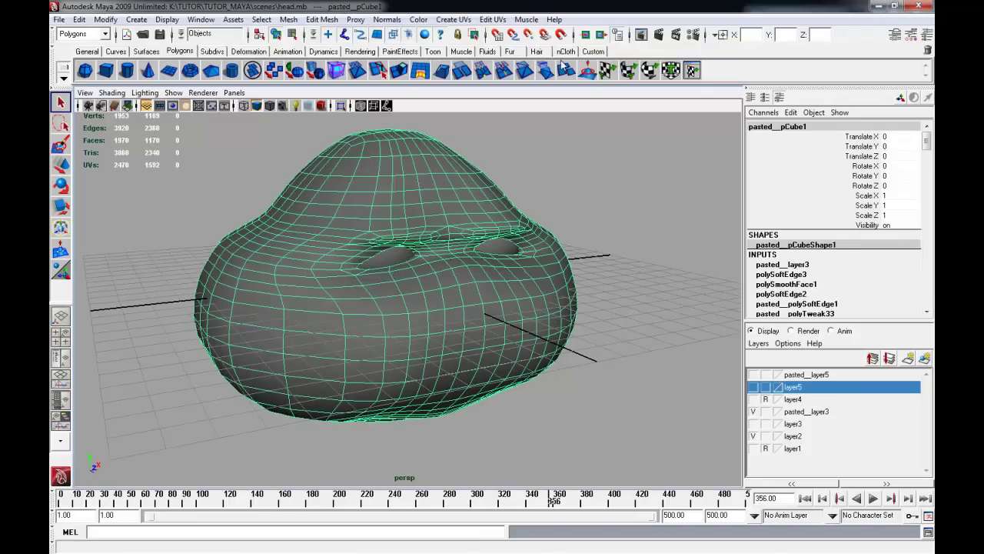
pyautogui.click(692, 70)
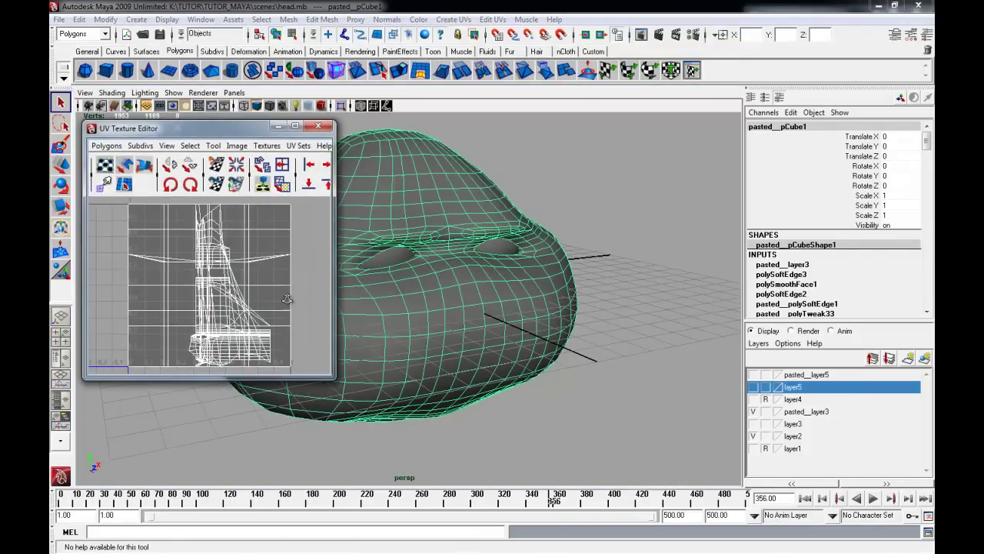
pyautogui.keyDown('alt'); pyautogui.moveTo(286, 299); pyautogui.dragTo(269, 295, button='right'); pyautogui.keyUp('alt')
pyautogui.keyDown('alt'); pyautogui.moveTo(239, 262); pyautogui.dragTo(266, 267, button='right'); pyautogui.keyUp('alt')
pyautogui.click(565, 132)
pyautogui.click(393, 212)
pyautogui.click(526, 183)
pyautogui.keyDown('alt'); pyautogui.moveTo(496, 199); pyautogui.dragTo(511, 205, button='middle'); pyautogui.keyUp('alt')
pyautogui.click(506, 203)
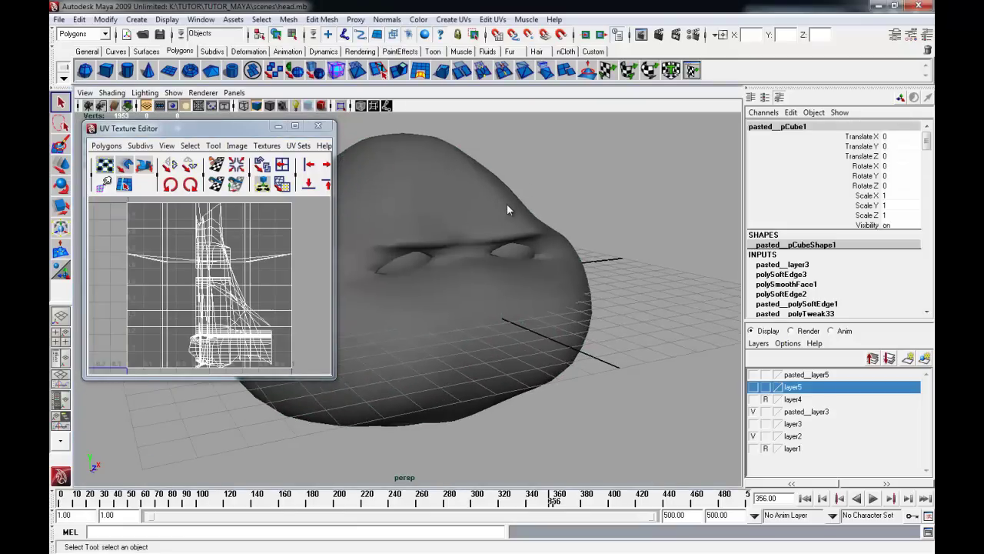
pyautogui.click(517, 189)
pyautogui.click(489, 191)
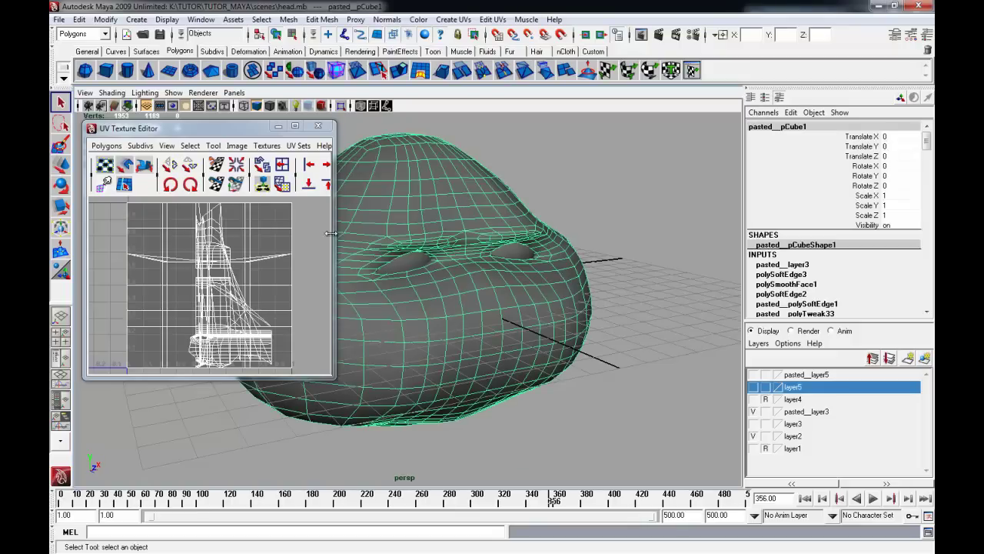
# Step: Switch to Roadkill, examine the checkered head and its unwrapped UV layout at full size, and move the window out of the way
pyautogui.hotkey('alt', 'Tab')
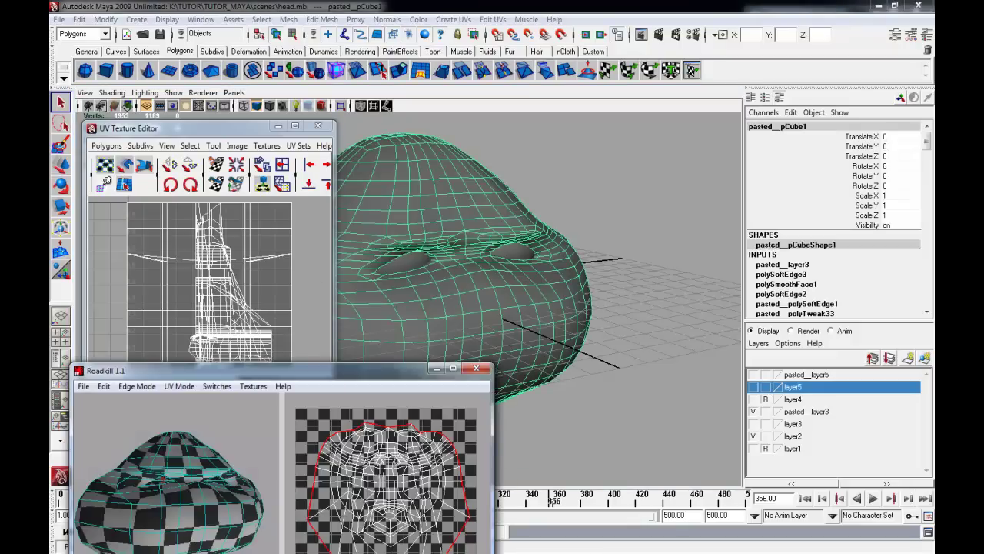
pyautogui.moveTo(258, 364); pyautogui.dragTo(516, 164)
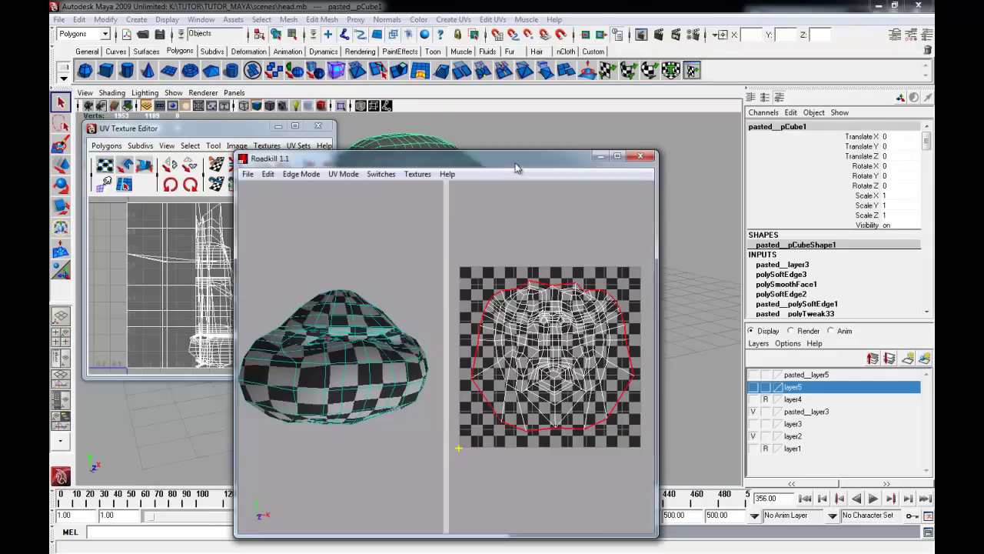
pyautogui.doubleClick(516, 163)
pyautogui.keyDown('alt'); pyautogui.moveTo(279, 293); pyautogui.dragTo(333, 366); pyautogui.keyUp('alt')
pyautogui.keyDown('alt'); pyautogui.moveTo(332, 362); pyautogui.dragTo(269, 327, button='right'); pyautogui.keyUp('alt')
pyautogui.keyDown('alt'); pyautogui.moveTo(269, 327); pyautogui.dragTo(298, 366); pyautogui.keyUp('alt')
pyautogui.keyDown('alt'); pyautogui.moveTo(298, 366); pyautogui.dragTo(294, 332, button='right'); pyautogui.keyUp('alt')
pyautogui.keyDown('alt'); pyautogui.moveTo(293, 331); pyautogui.dragTo(280, 356); pyautogui.keyUp('alt')
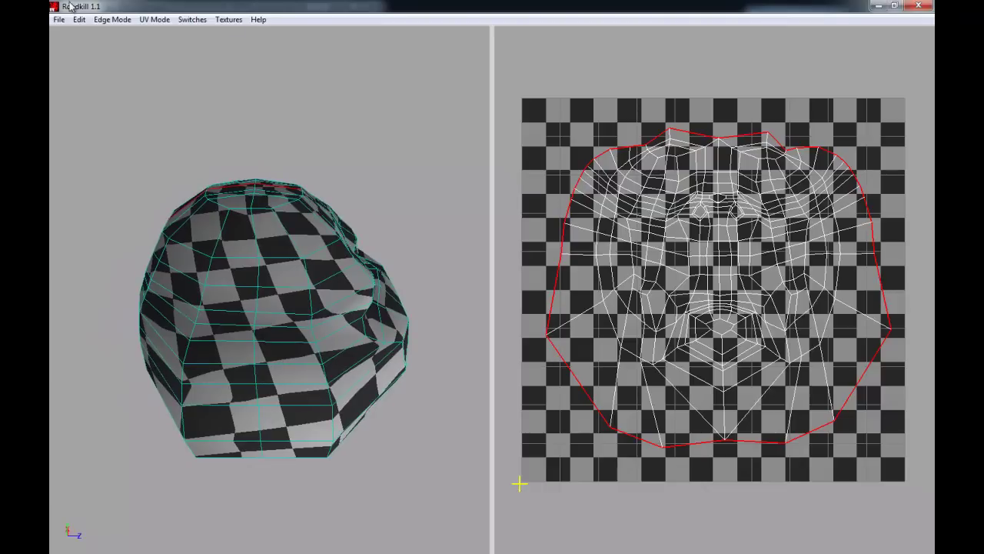
pyautogui.keyDown('alt'); pyautogui.moveTo(182, 121); pyautogui.dragTo(347, 395); pyautogui.keyUp('alt')
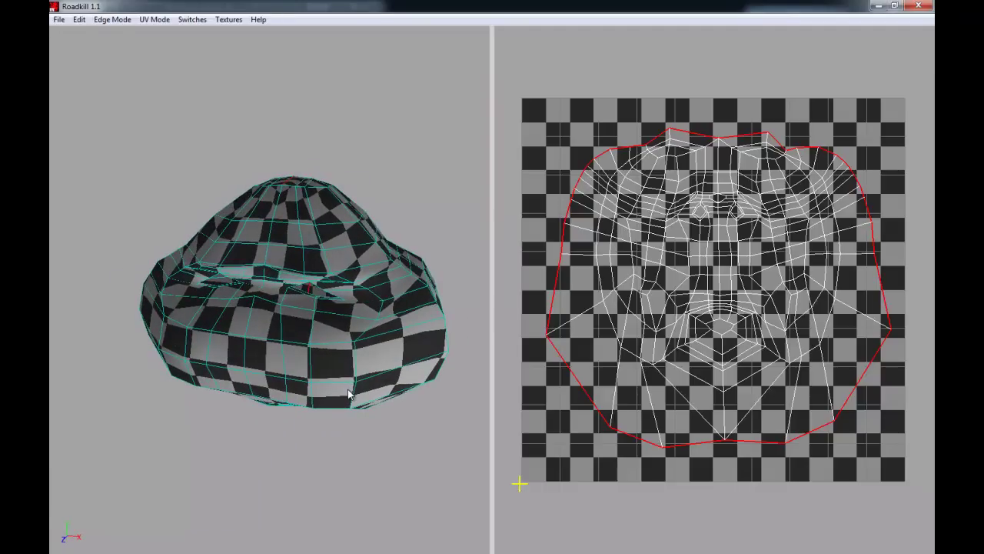
pyautogui.keyDown('alt'); pyautogui.moveTo(258, 359); pyautogui.dragTo(262, 462); pyautogui.keyUp('alt')
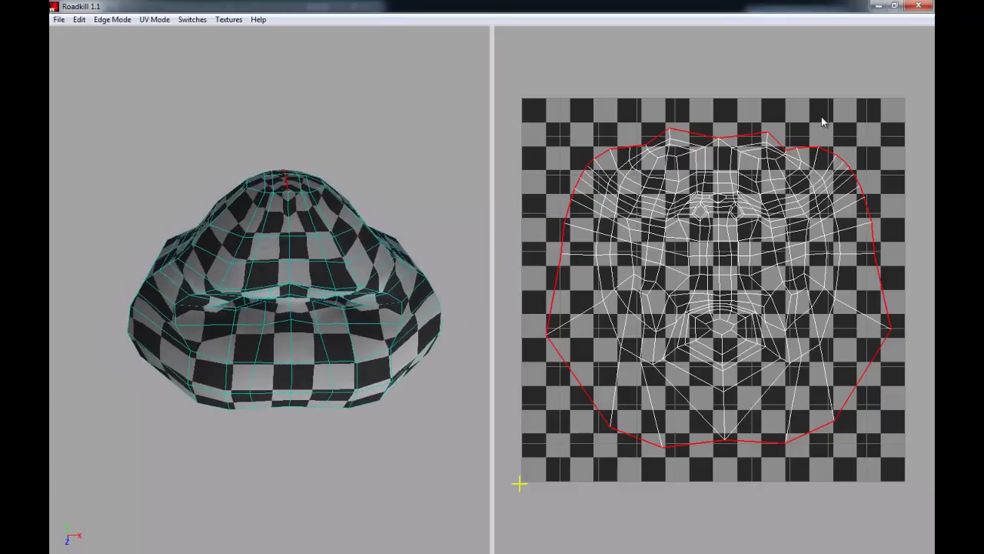
pyautogui.click(896, 6)
pyautogui.moveTo(439, 147); pyautogui.dragTo(50, 112)
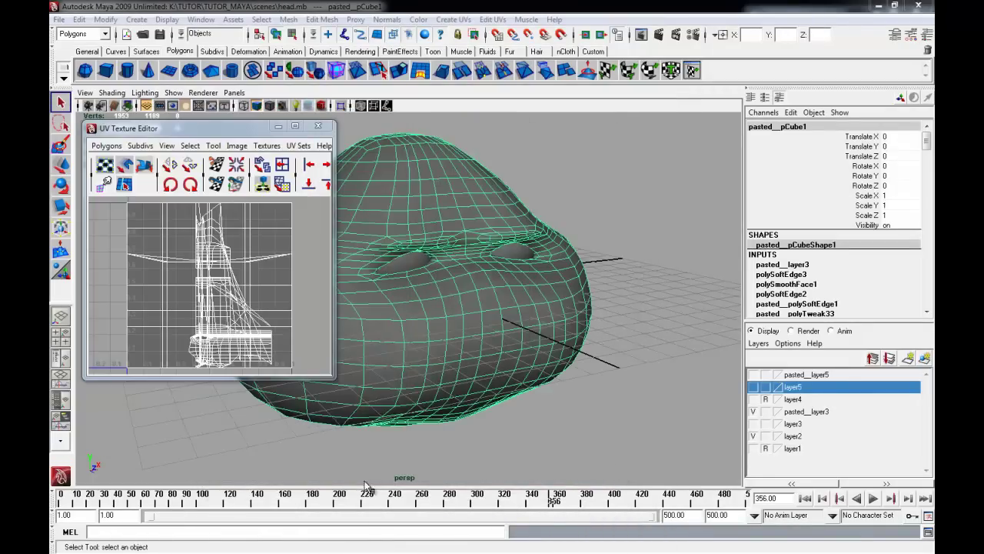
# Step: Launch RoadKill1_1.exe from the RoadKill 1_1 folder
pyautogui.click(373, 531)
pyautogui.moveTo(51, 132); pyautogui.dragTo(154, 146)
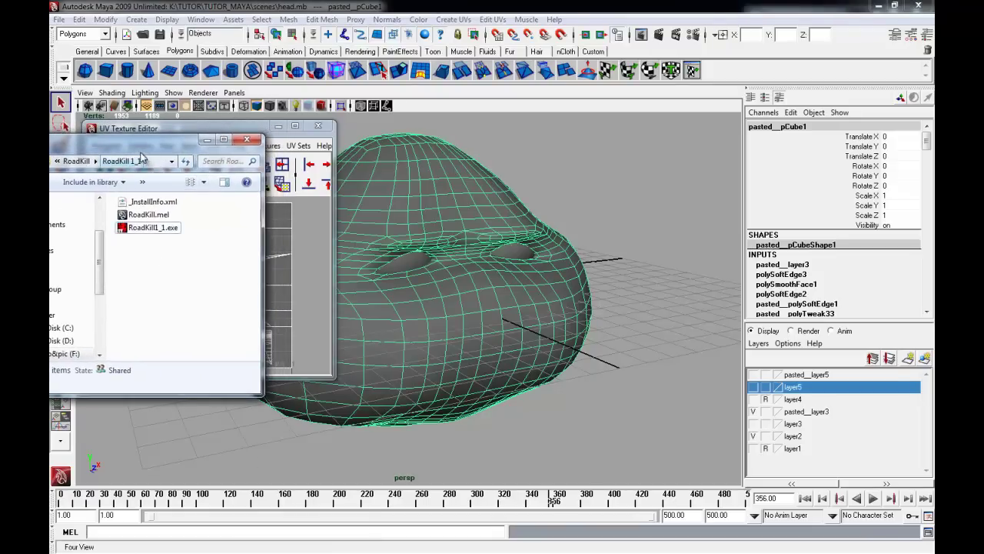
pyautogui.click(145, 232)
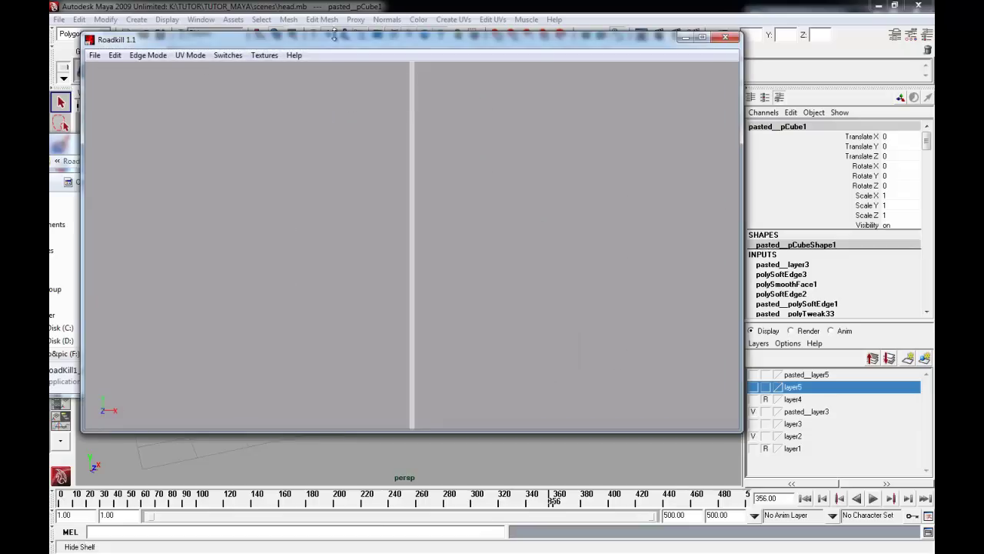
# Step: Move the Roadkill and folder windows aside, minimize the UV Texture Editor, and bring the selected head to a front view
pyautogui.moveTo(346, 45); pyautogui.dragTo(404, 98)
pyautogui.moveTo(51, 116); pyautogui.dragTo(371, 207)
pyautogui.moveTo(421, 97); pyautogui.dragTo(496, 61)
pyautogui.moveTo(187, 208); pyautogui.dragTo(15, 73)
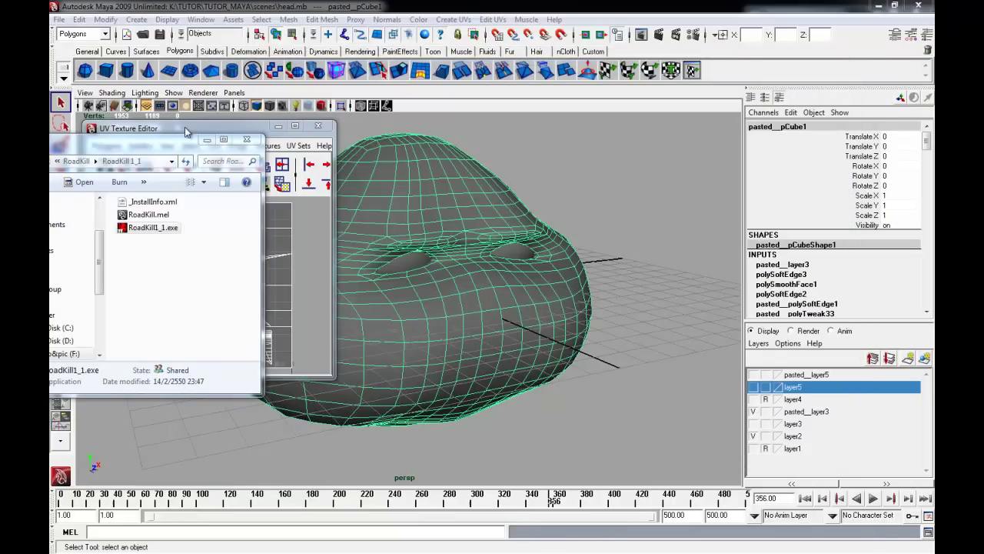
pyautogui.moveTo(168, 142); pyautogui.dragTo(4, 123)
pyautogui.click(435, 180)
pyautogui.click(436, 179)
pyautogui.click(278, 128)
pyautogui.click(410, 205)
pyautogui.click(409, 206)
pyautogui.moveTo(373, 218)
pyautogui.keyDown('alt'); pyautogui.mouseDown()
pyautogui.moveTo(384, 218)
pyautogui.moveTo(305, 216)
pyautogui.moveTo(369, 223)
pyautogui.mouseUp(); pyautogui.keyUp('alt')
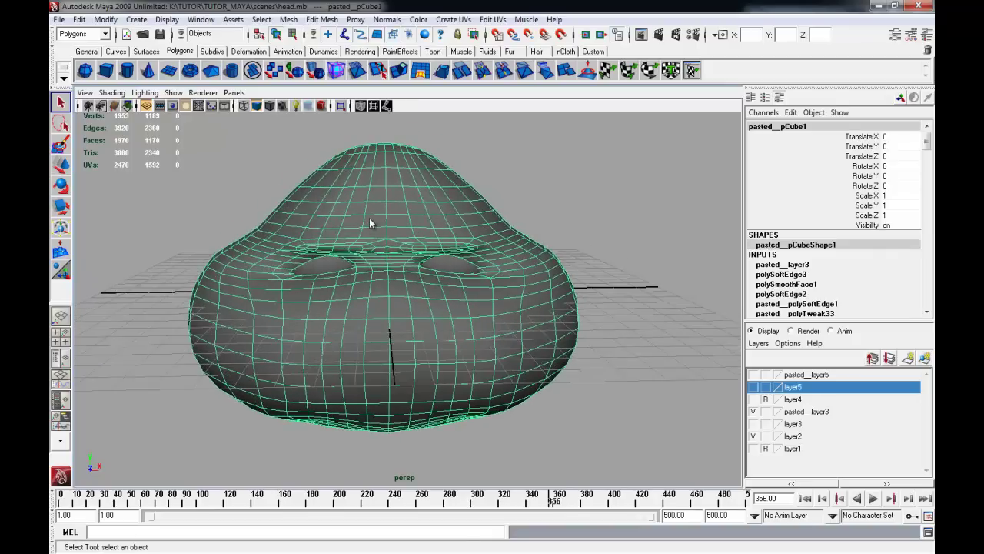
# Step: Check the contents of pasted__layer3, layer3, layer2 and layer1 by toggling their visibility
pyautogui.click(754, 412)
pyautogui.click(754, 411)
pyautogui.click(754, 424)
pyautogui.click(754, 448)
pyautogui.click(754, 449)
pyautogui.click(754, 437)
pyautogui.click(753, 435)
pyautogui.click(753, 433)
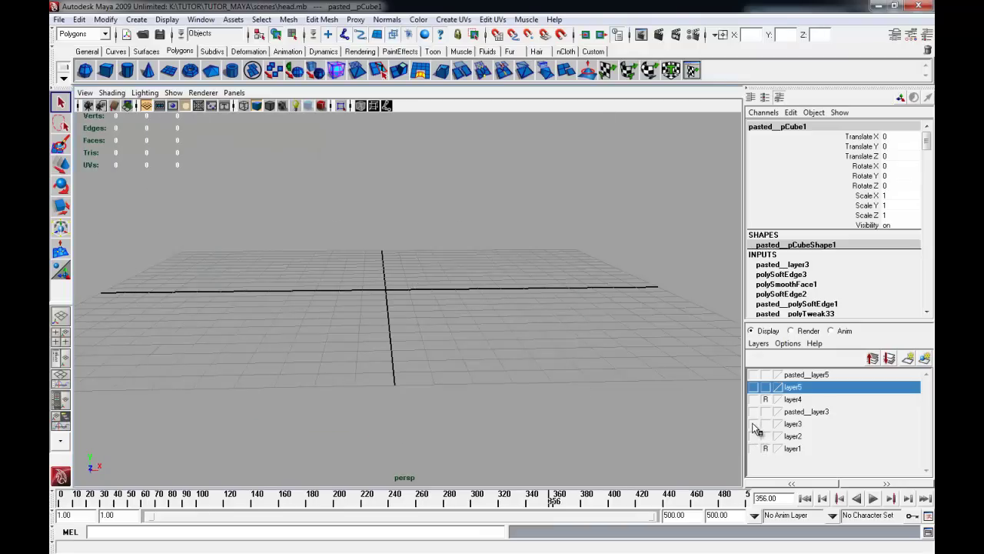
pyautogui.click(755, 424)
pyautogui.click(754, 411)
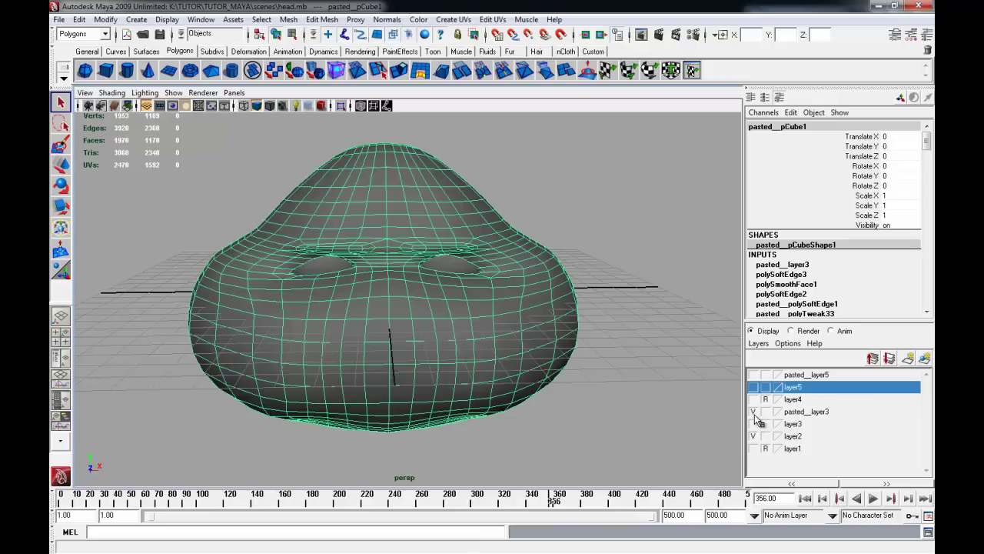
# Step: Show layer5, hide pasted__layer3, and select the low-poly head
pyautogui.click(754, 387)
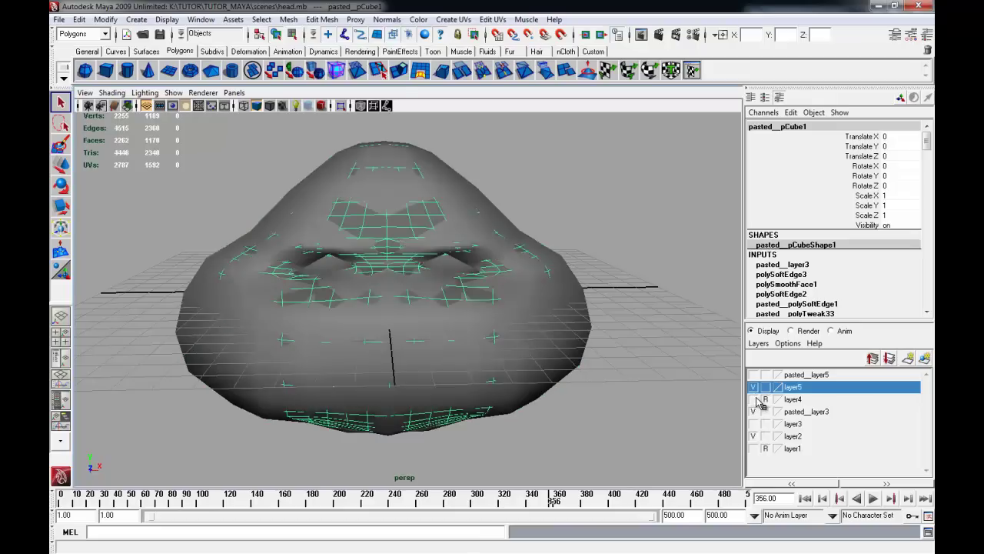
pyautogui.click(586, 347)
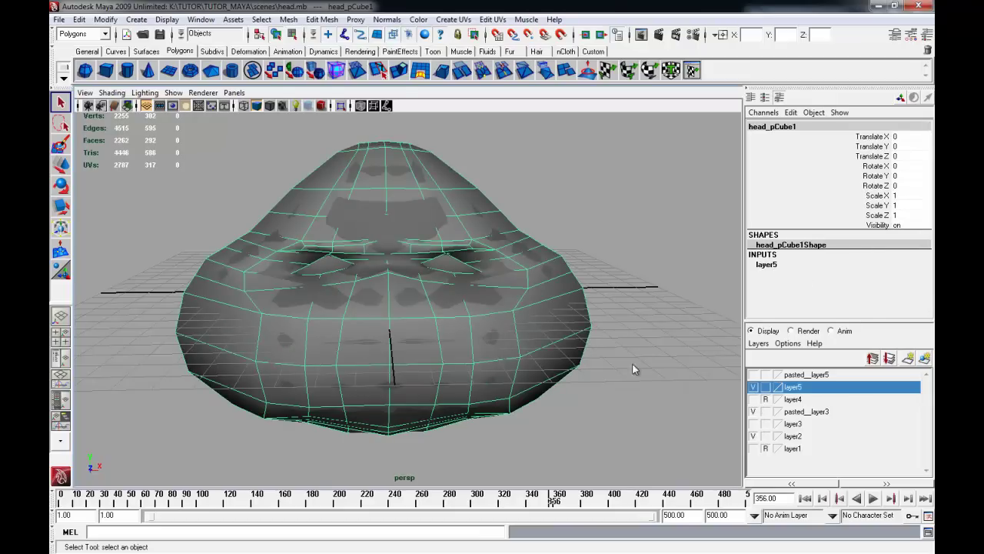
pyautogui.click(753, 412)
pyautogui.click(617, 314)
pyautogui.click(489, 341)
pyautogui.keyDown('alt'); pyautogui.moveTo(489, 341); pyautogui.dragTo(511, 338); pyautogui.keyUp('alt')
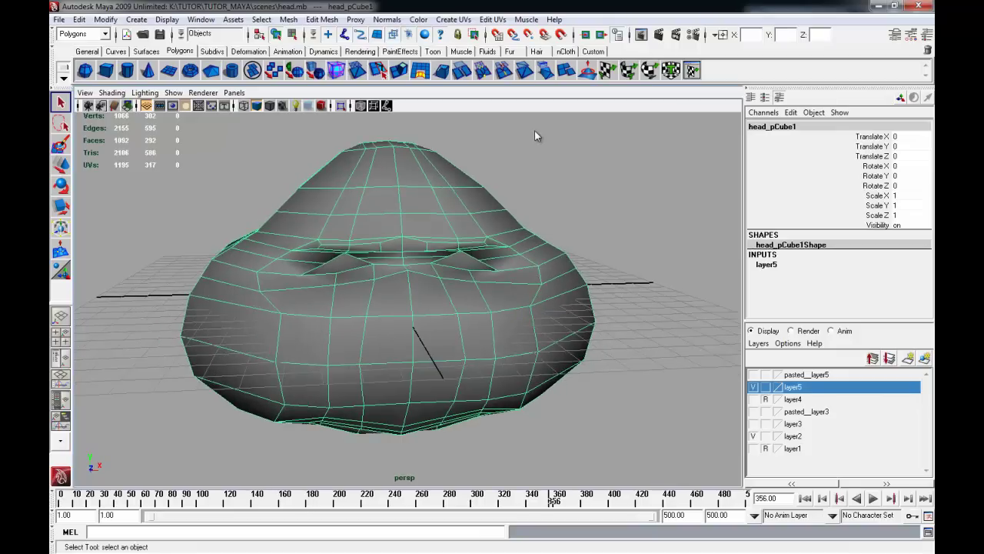
pyautogui.click(659, 75)
# Step: Turn on textured display in the perspective view and check the painted texture on the low-poly head
pyautogui.keyDown('alt'); pyautogui.moveTo(383, 241); pyautogui.dragTo(560, 218); pyautogui.keyUp('alt')
pyautogui.press('6')
pyautogui.press('5')
pyautogui.press('6')
pyautogui.click(626, 219)
pyautogui.click(539, 315)
pyautogui.keyDown('alt'); pyautogui.moveTo(543, 312); pyautogui.dragTo(528, 323); pyautogui.keyUp('alt')
pyautogui.moveTo(244, 133); pyautogui.dragTo(205, 170)
pyautogui.keyDown('alt'); pyautogui.moveTo(406, 193); pyautogui.dragTo(473, 214, button='middle'); pyautogui.keyUp('alt')
pyautogui.click(206, 169)
pyautogui.click(279, 162)
pyautogui.keyDown('alt'); pyautogui.moveTo(339, 265); pyautogui.dragTo(458, 261); pyautogui.keyUp('alt')
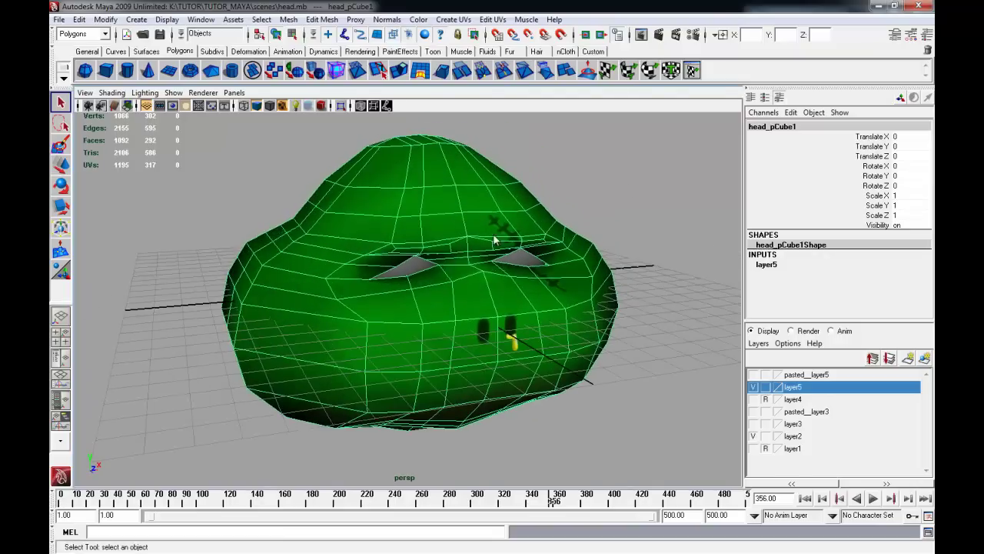
# Step: Compare the smoothed head on pasted__layer5 with the low-poly head on layer5, ending with the low-poly head shown and selected
pyautogui.click(624, 190)
pyautogui.scroll(-1, 601, 230)
pyautogui.click(753, 386)
pyautogui.click(753, 375)
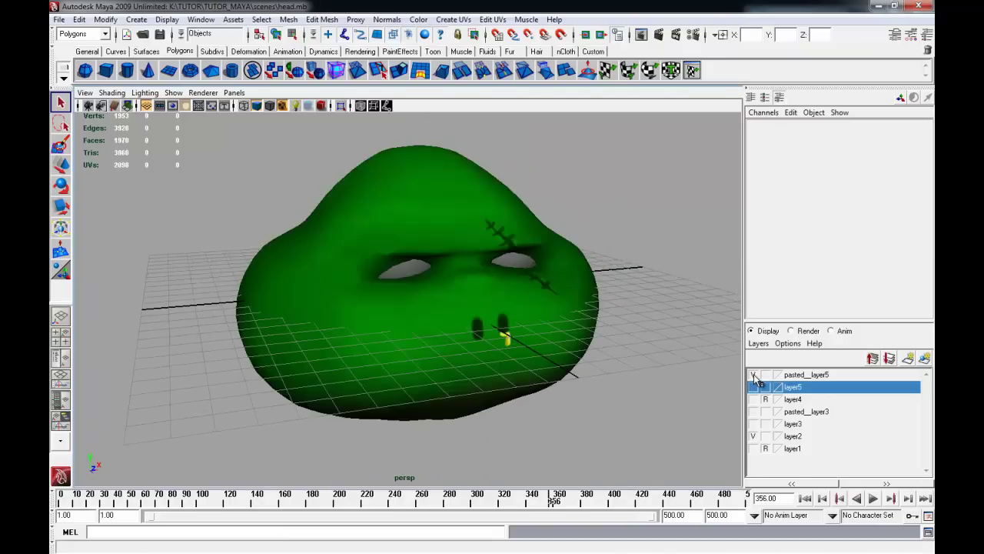
pyautogui.click(755, 375)
pyautogui.click(754, 387)
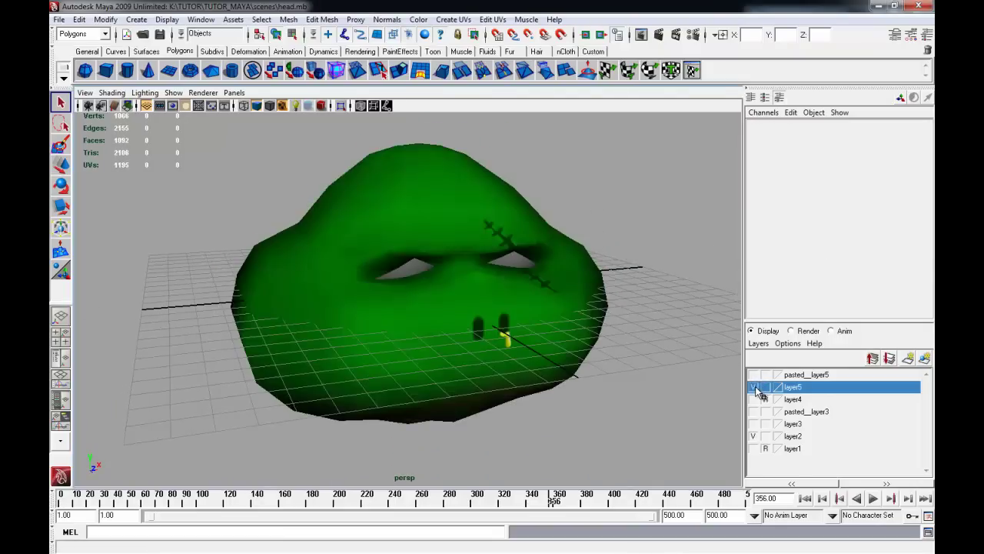
pyautogui.click(570, 312)
pyautogui.keyDown('alt'); pyautogui.moveTo(569, 316); pyautogui.dragTo(559, 317, button='middle'); pyautogui.keyUp('alt')
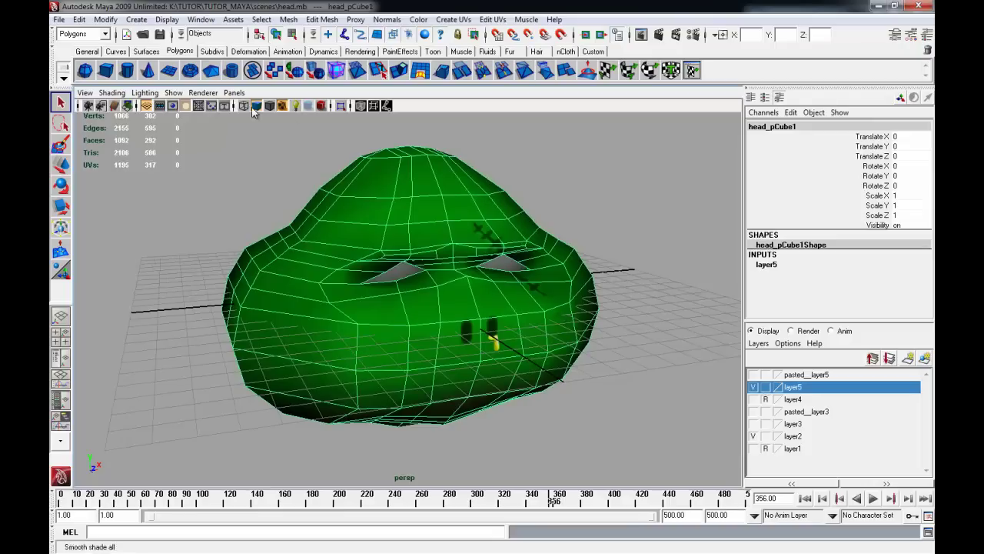
pyautogui.click(560, 223)
pyautogui.click(454, 228)
pyautogui.click(545, 188)
pyautogui.click(502, 210)
pyautogui.click(509, 159)
pyautogui.click(438, 179)
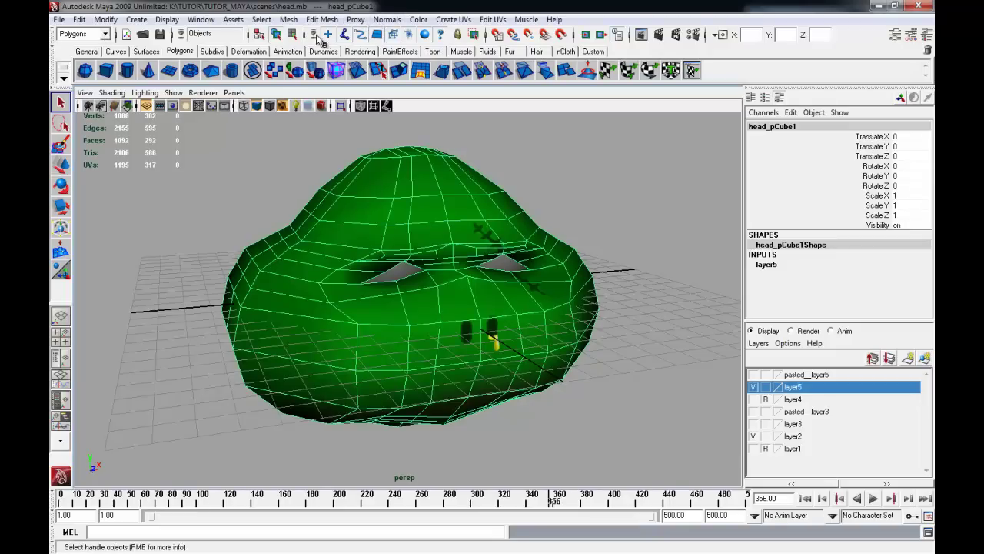
# Step: Apply a spherical UV mapping to the selected low-poly head
pyautogui.click(387, 20)
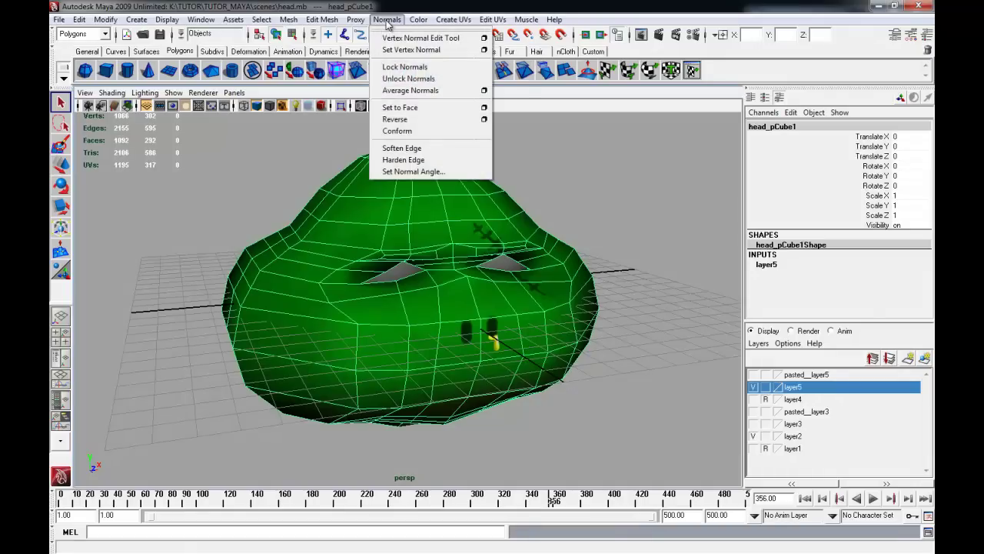
pyautogui.moveTo(450, 22)
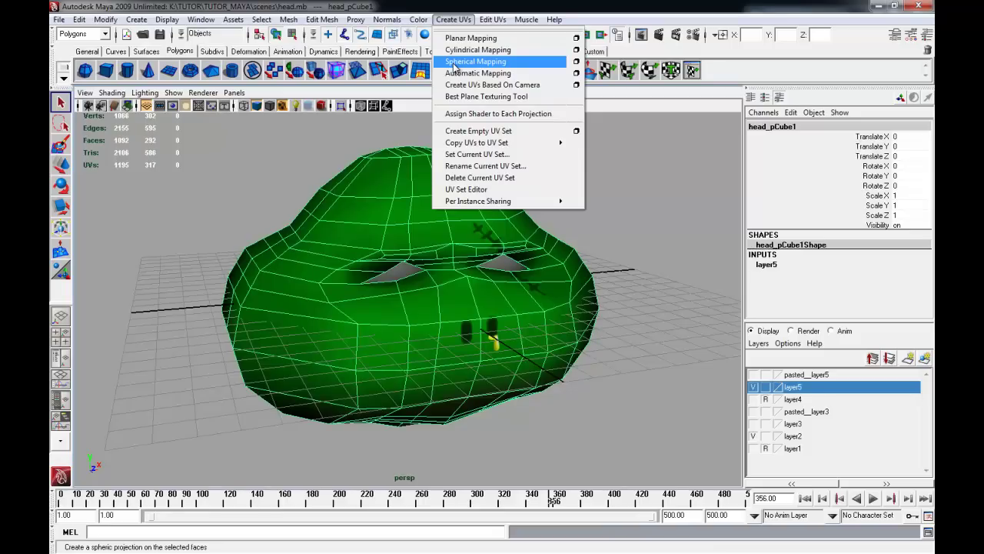
pyautogui.click(511, 65)
# Step: Examine how the painted texture falls on the front of the spherically mapped head, and deselect it
pyautogui.keyDown('alt'); pyautogui.moveTo(523, 258); pyautogui.dragTo(590, 257); pyautogui.keyUp('alt')
pyautogui.moveTo(564, 184)
pyautogui.mouseDown()
pyautogui.moveTo(458, 166)
pyautogui.moveTo(392, 137)
pyautogui.moveTo(559, 180)
pyautogui.mouseUp()
pyautogui.keyDown('alt'); pyautogui.moveTo(540, 171); pyautogui.dragTo(544, 215, button='middle'); pyautogui.keyUp('alt')
pyautogui.moveTo(564, 234); pyautogui.dragTo(362, 158)
pyautogui.keyDown('alt'); pyautogui.moveTo(512, 220); pyautogui.dragTo(324, 217); pyautogui.keyUp('alt')
pyautogui.keyDown('alt'); pyautogui.moveTo(389, 250); pyautogui.dragTo(398, 215, button='middle'); pyautogui.keyUp('alt')
pyautogui.keyDown('alt'); pyautogui.moveTo(398, 215); pyautogui.dragTo(416, 223); pyautogui.keyUp('alt')
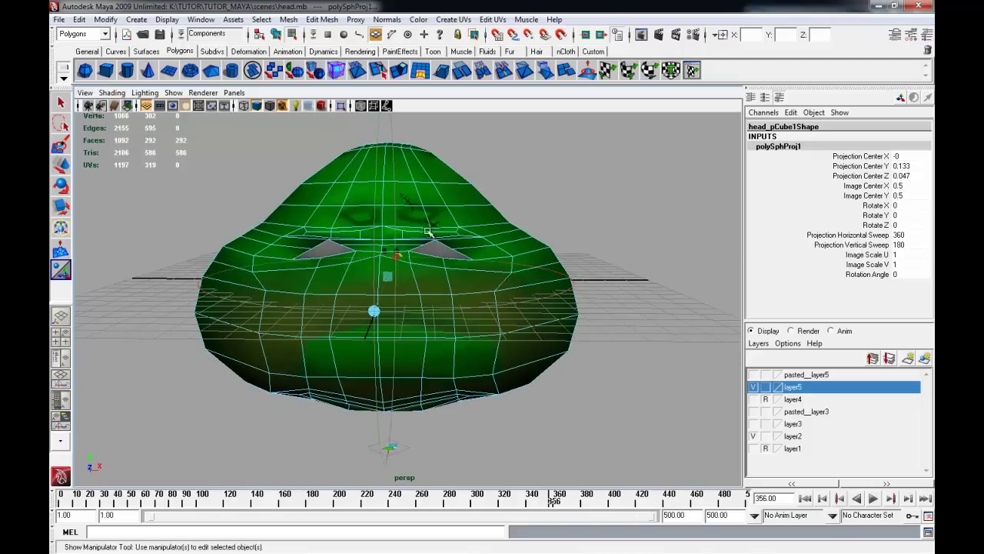
pyautogui.keyDown('alt'); pyautogui.moveTo(416, 223); pyautogui.dragTo(499, 263, button='right'); pyautogui.keyUp('alt')
pyautogui.keyDown('alt'); pyautogui.moveTo(498, 263); pyautogui.dragTo(515, 265); pyautogui.keyUp('alt')
pyautogui.click(555, 226)
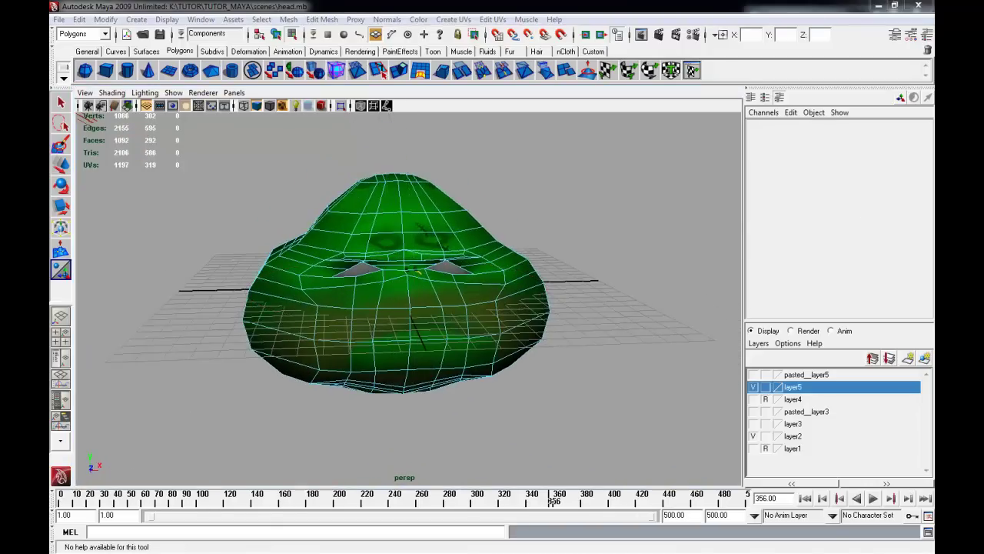
# Step: Create a Lambert material in the Hypershade and assign it to the low-poly head in place of the painted texture
pyautogui.click(392, 206)
pyautogui.moveTo(392, 206); pyautogui.dragTo(451, 189, button='right')
pyautogui.click(200, 20)
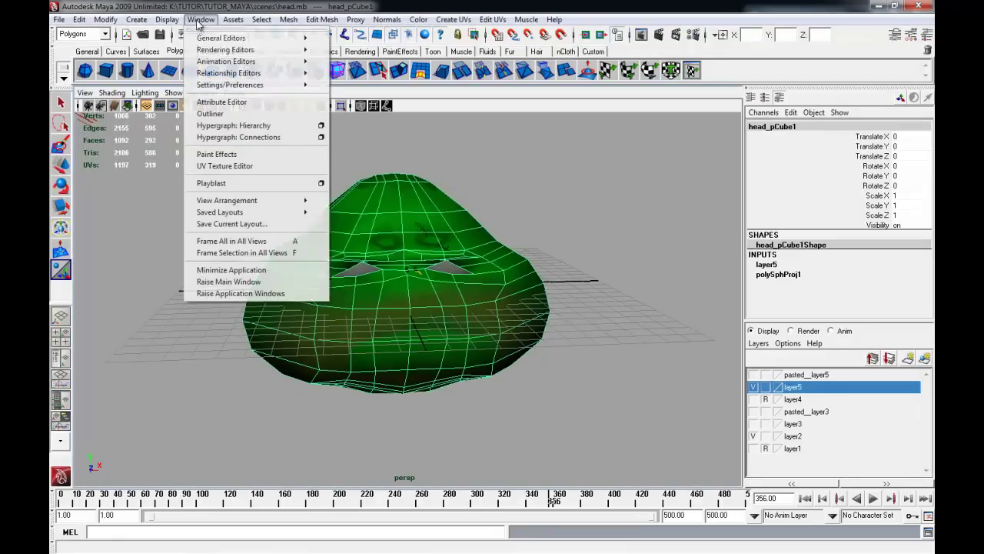
pyautogui.moveTo(204, 52)
pyautogui.click(336, 77)
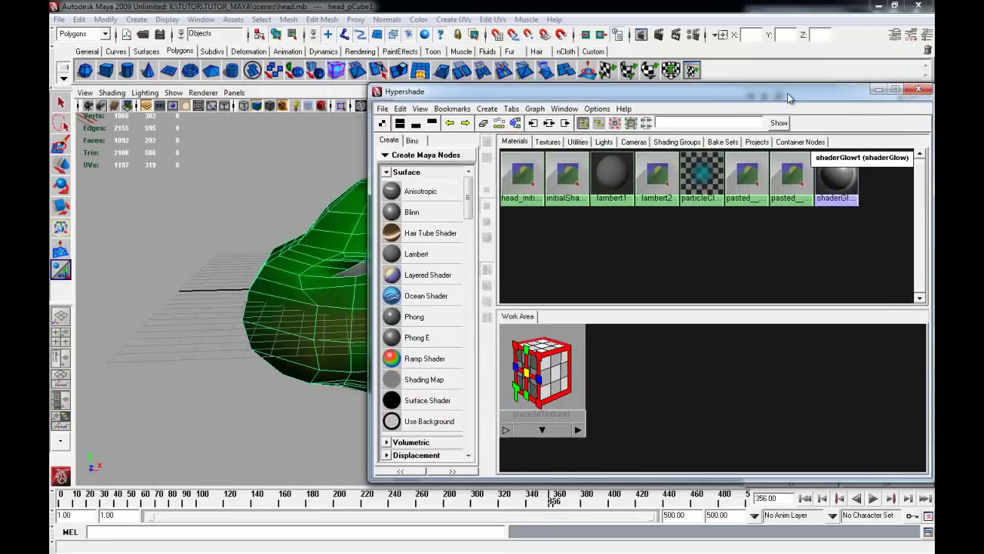
pyautogui.click(416, 253)
pyautogui.moveTo(632, 364); pyautogui.dragTo(296, 291, button='middle')
pyautogui.click(918, 90)
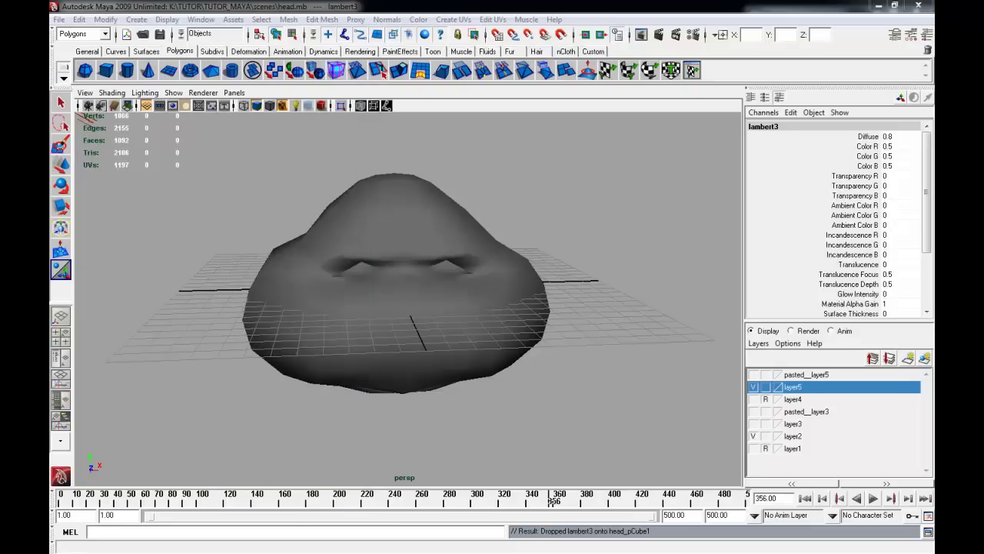
# Step: Select the low-poly head and show its spherical UV layout in the UV Texture Editor beside the model
pyautogui.moveTo(563, 163); pyautogui.dragTo(675, 163)
pyautogui.click(402, 309)
pyautogui.moveTo(585, 161); pyautogui.dragTo(721, 169)
pyautogui.keyDown('alt'); pyautogui.moveTo(709, 264); pyautogui.dragTo(648, 275, button='right'); pyautogui.keyUp('alt')
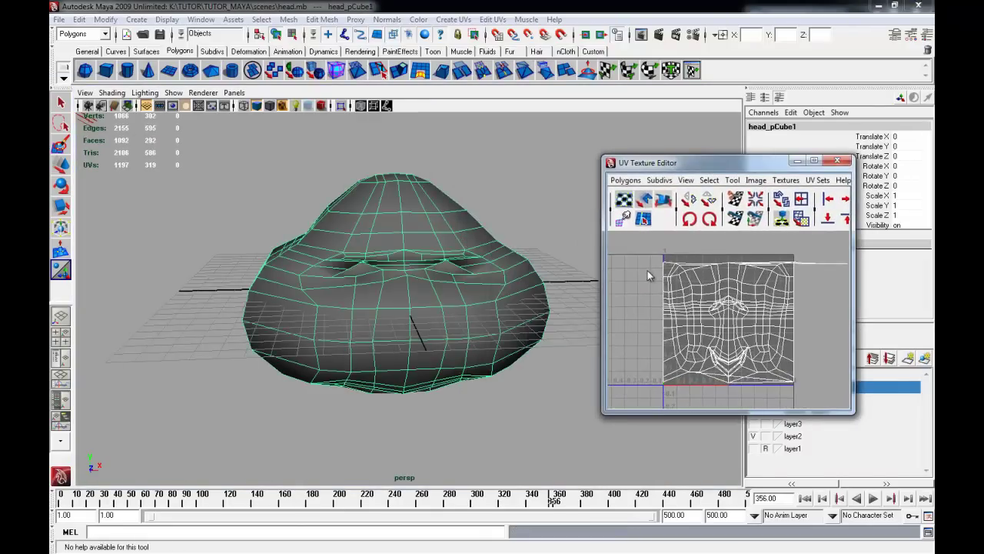
pyautogui.keyDown('alt'); pyautogui.moveTo(386, 266); pyautogui.dragTo(379, 276, button='middle'); pyautogui.keyUp('alt')
pyautogui.moveTo(380, 275)
pyautogui.keyDown('alt'); pyautogui.mouseDown()
pyautogui.moveTo(384, 220)
pyautogui.moveTo(412, 274)
pyautogui.moveTo(393, 284)
pyautogui.mouseUp(); pyautogui.keyUp('alt')
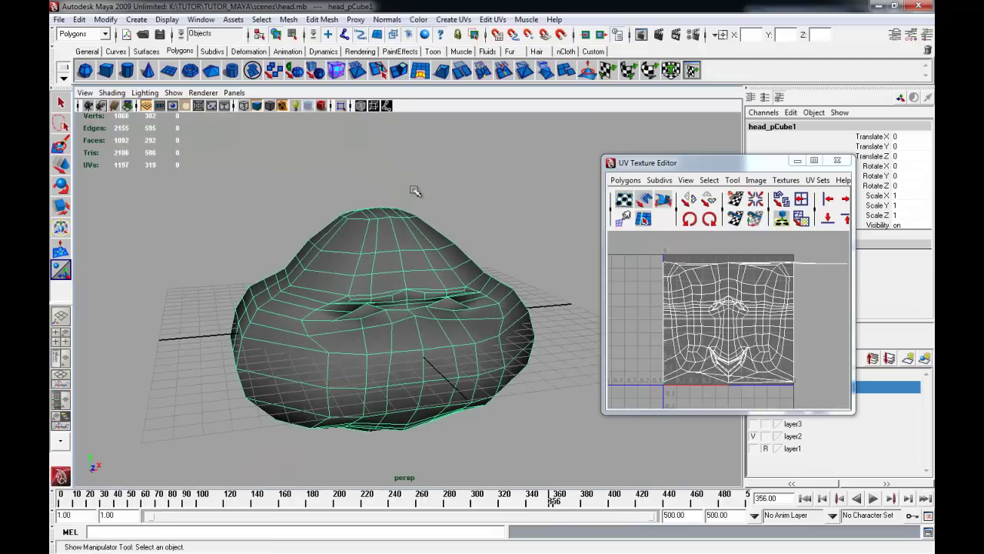
pyautogui.click(55, 20)
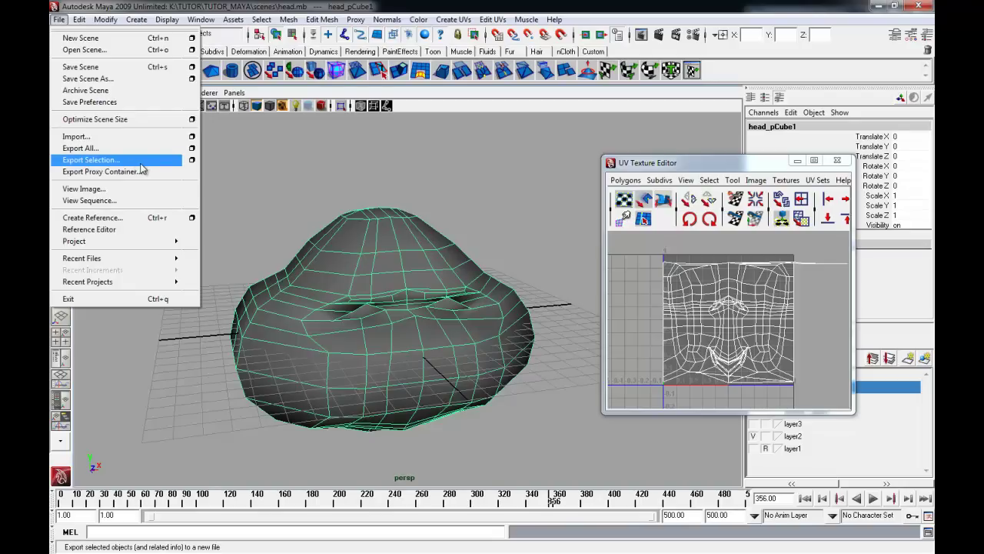
pyautogui.click(290, 180)
pyautogui.click(357, 228)
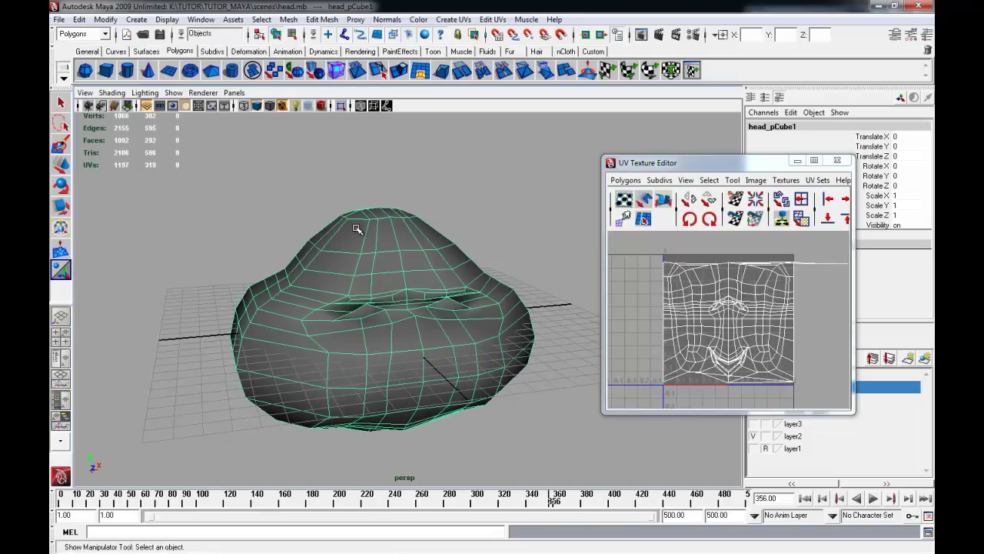
pyautogui.click(349, 181)
pyautogui.click(358, 244)
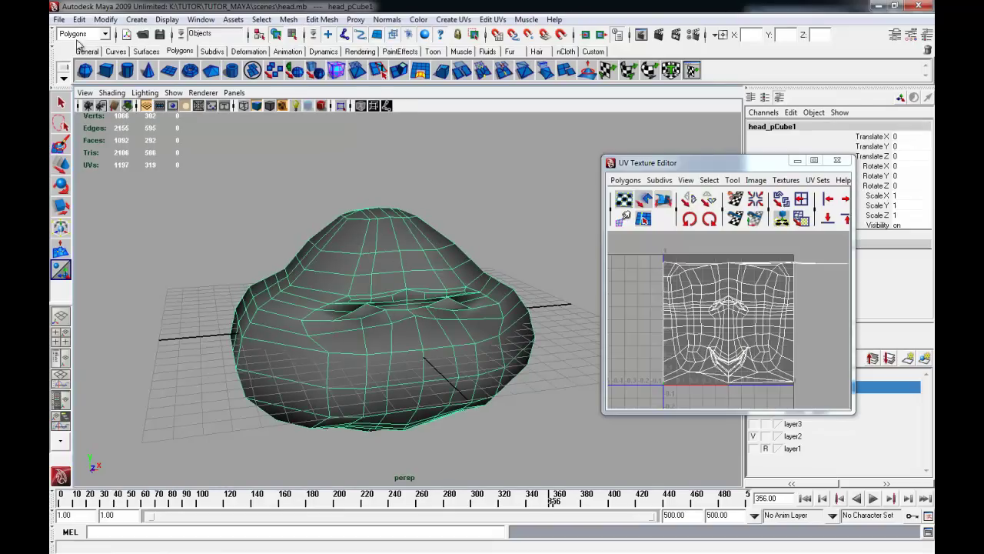
# Step: Check the available file types in the Export Selection options, keep OBJexport, and close the options
pyautogui.click(59, 20)
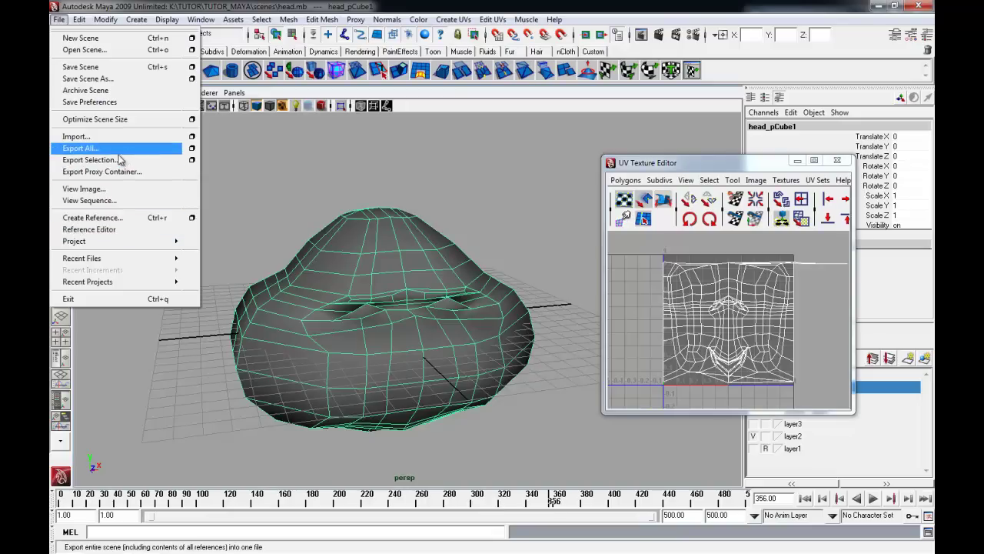
pyautogui.click(193, 161)
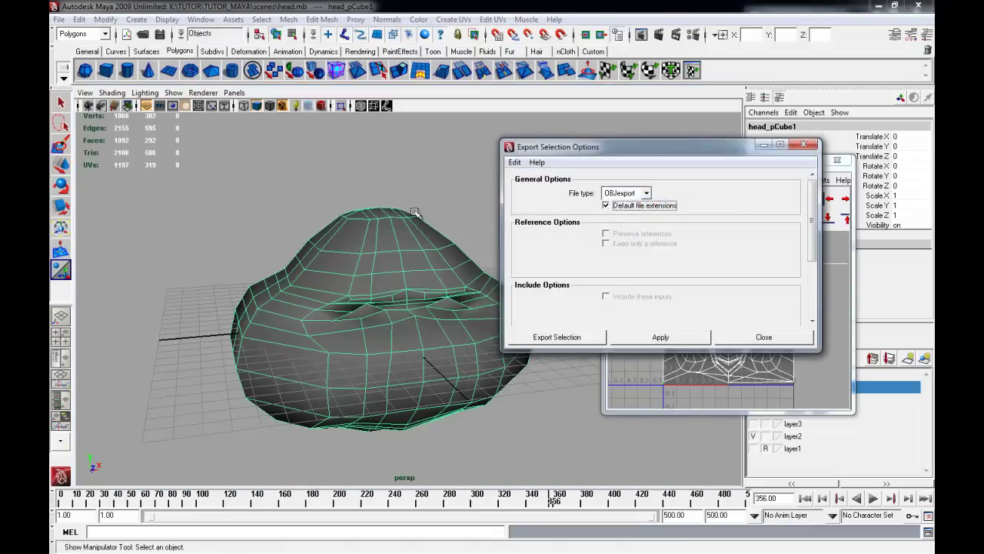
pyautogui.click(636, 195)
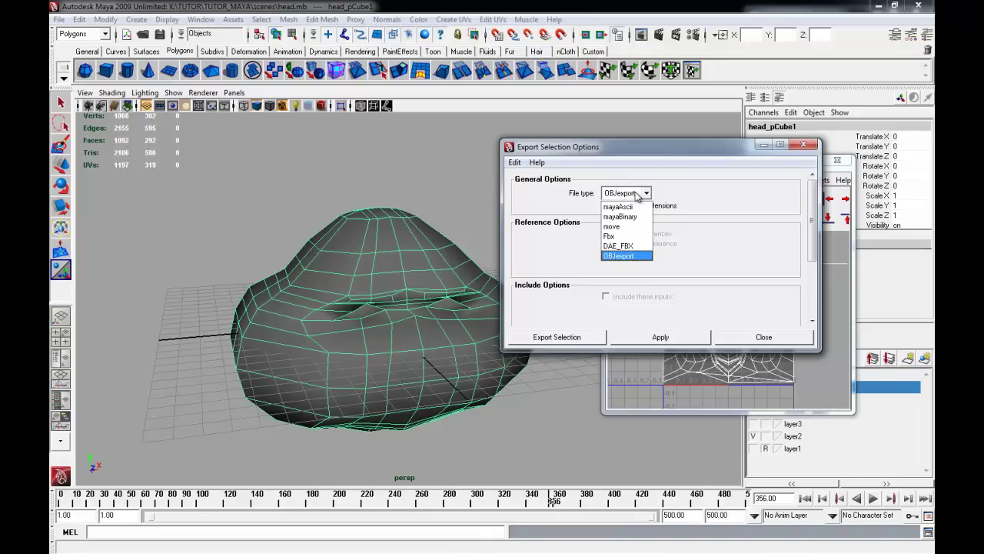
pyautogui.click(636, 196)
pyautogui.moveTo(610, 154); pyautogui.dragTo(505, 162)
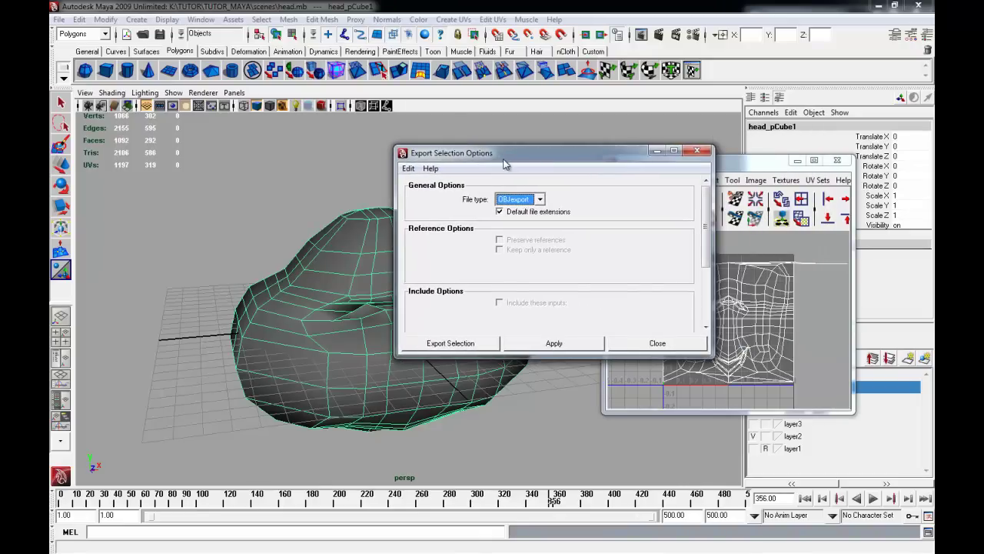
pyautogui.click(637, 344)
# Step: Check the load state of objExport.mll in the Plug-in Manager, refresh the list and close it
pyautogui.click(202, 19)
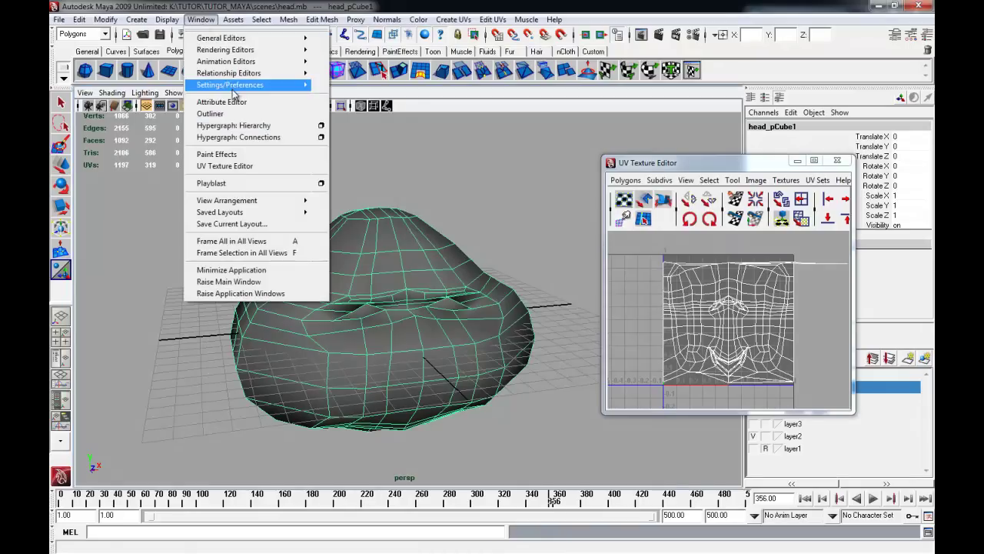
pyautogui.moveTo(235, 91)
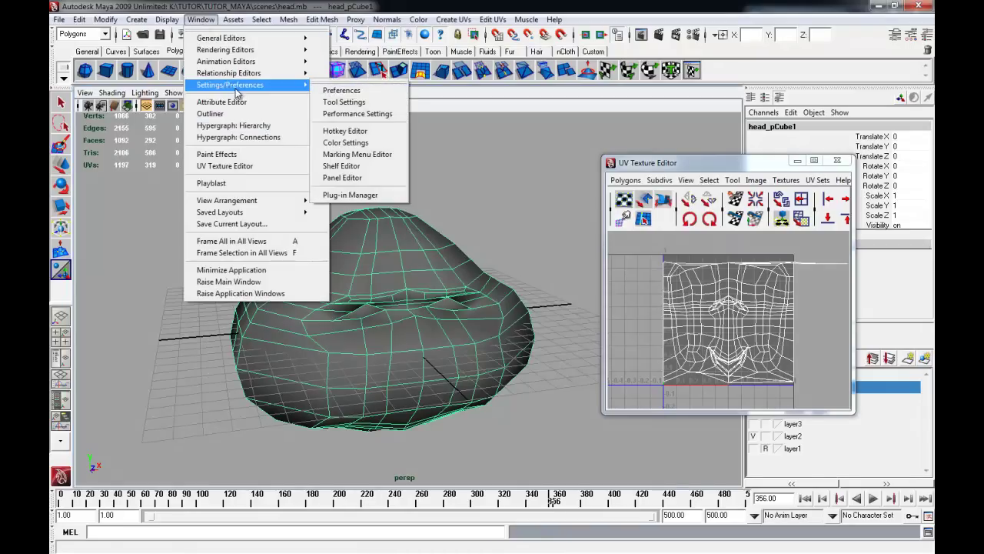
pyautogui.click(376, 194)
pyautogui.moveTo(393, 202); pyautogui.dragTo(384, 287)
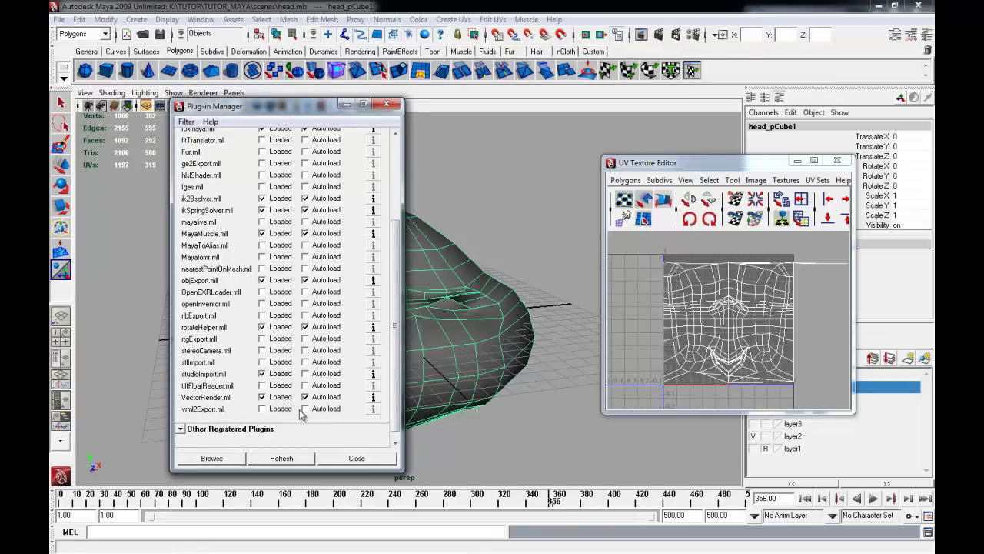
pyautogui.click(294, 458)
pyautogui.click(375, 460)
# Step: Export the selected low-poly head with the OBJexport file type into the data folder as head3
pyautogui.click(441, 213)
pyautogui.click(395, 252)
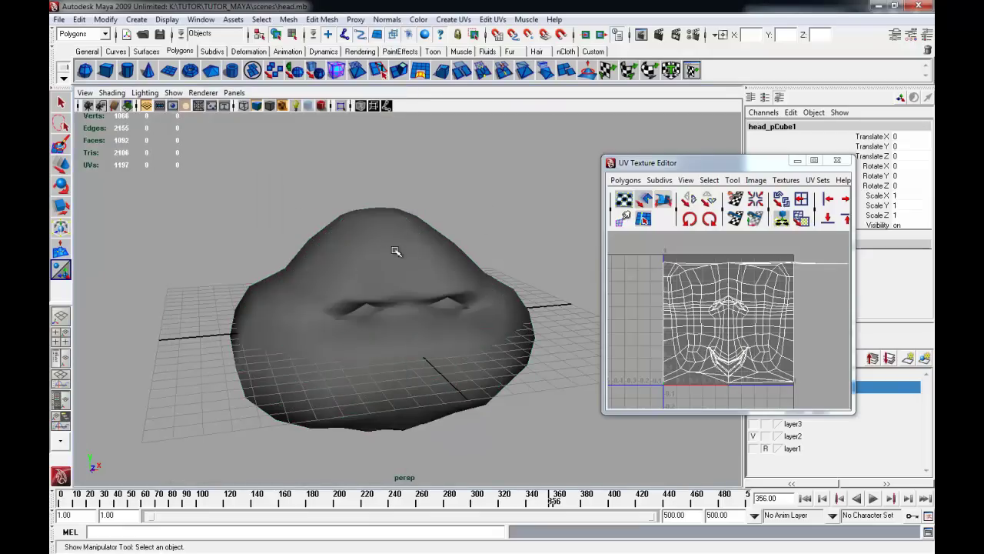
pyautogui.click(58, 20)
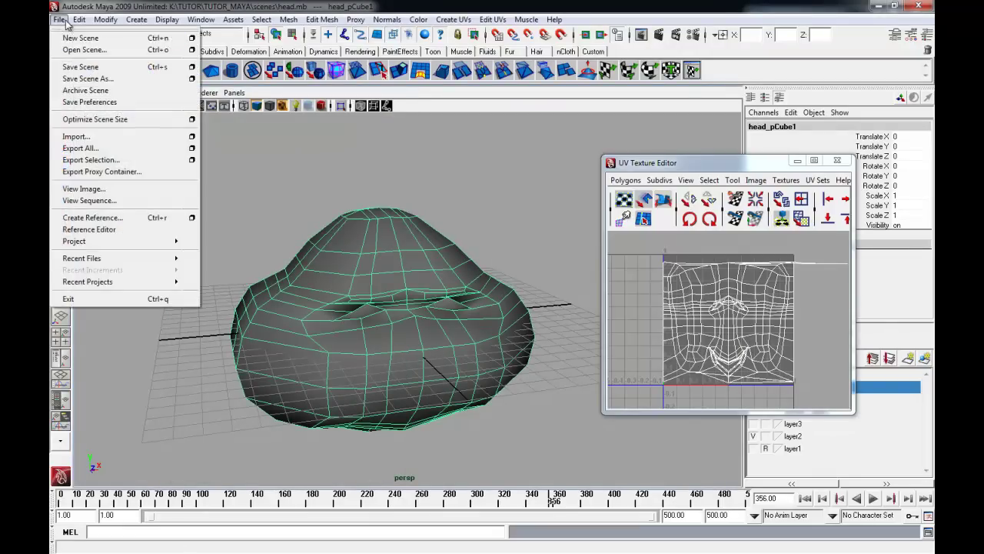
pyautogui.click(190, 161)
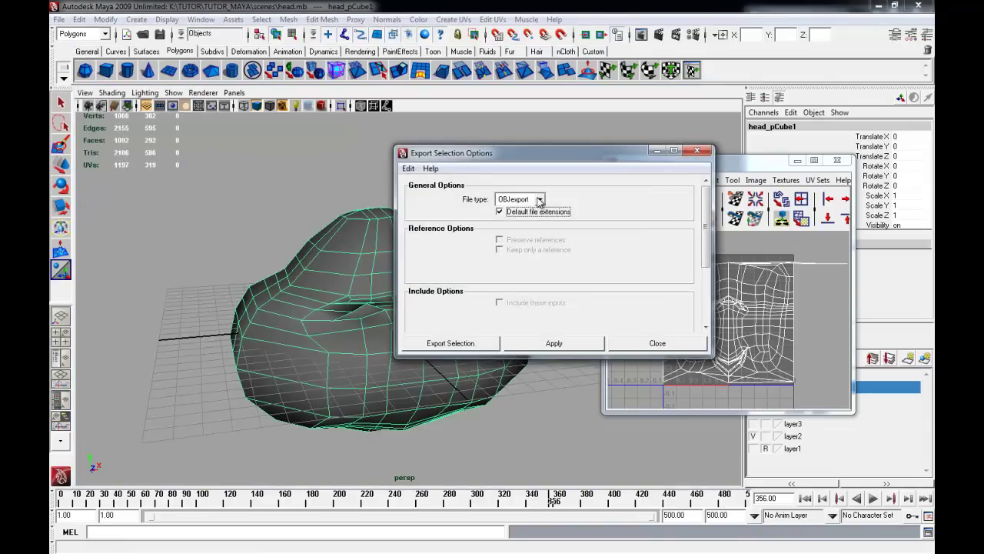
pyautogui.click(470, 343)
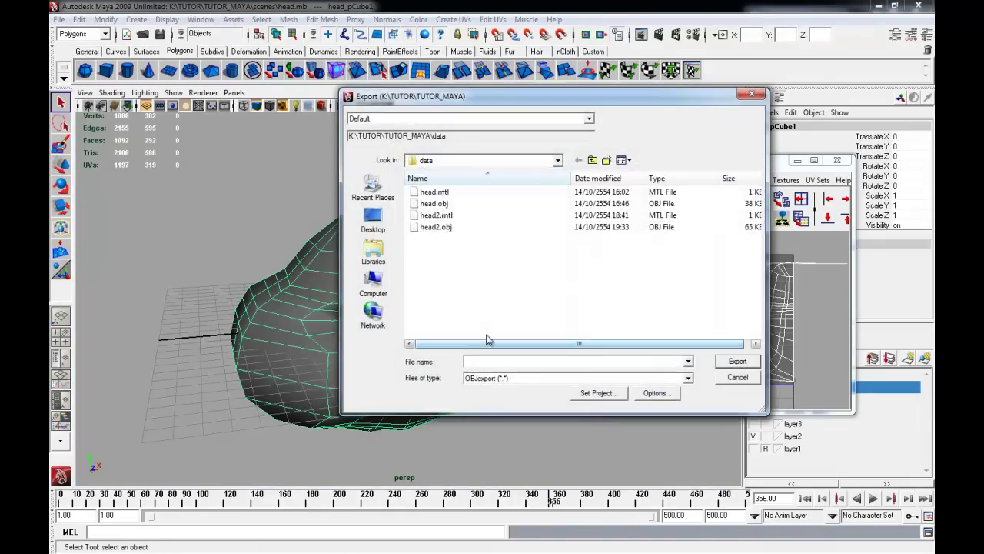
pyautogui.click(453, 229)
pyautogui.click(487, 360)
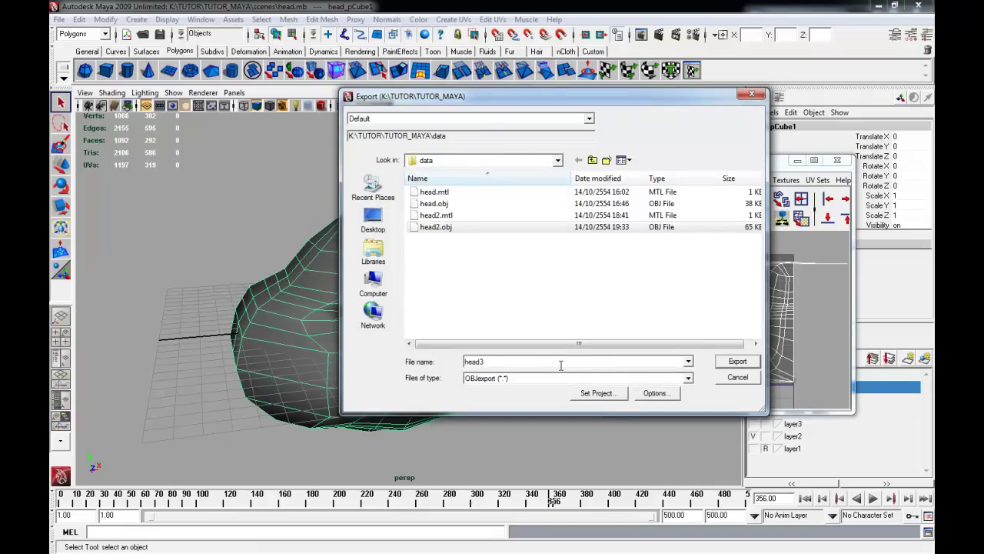
pyautogui.write('head3')
pyautogui.press('Return')
# Step: Switch to Roadkill, load head3.obj from the data folder and maximize the window
pyautogui.moveTo(744, 165); pyautogui.dragTo(290, 179)
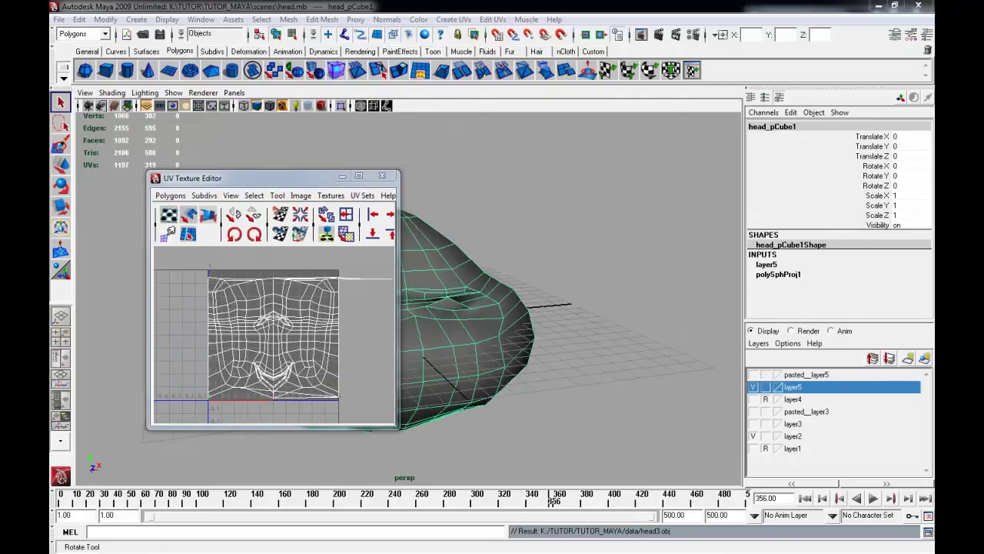
pyautogui.moveTo(53, 69); pyautogui.dragTo(632, 88)
pyautogui.click(358, 97)
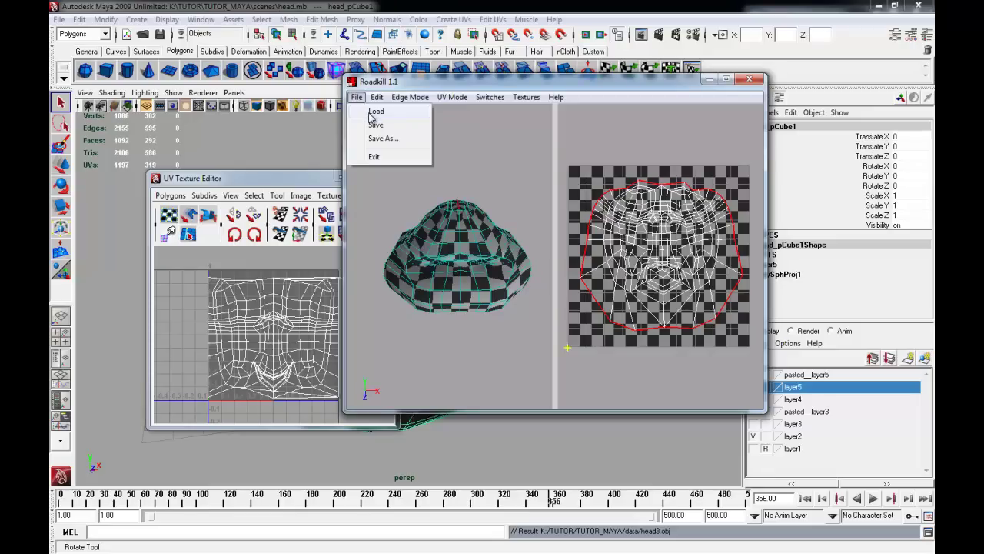
pyautogui.click(374, 112)
pyautogui.click(469, 245)
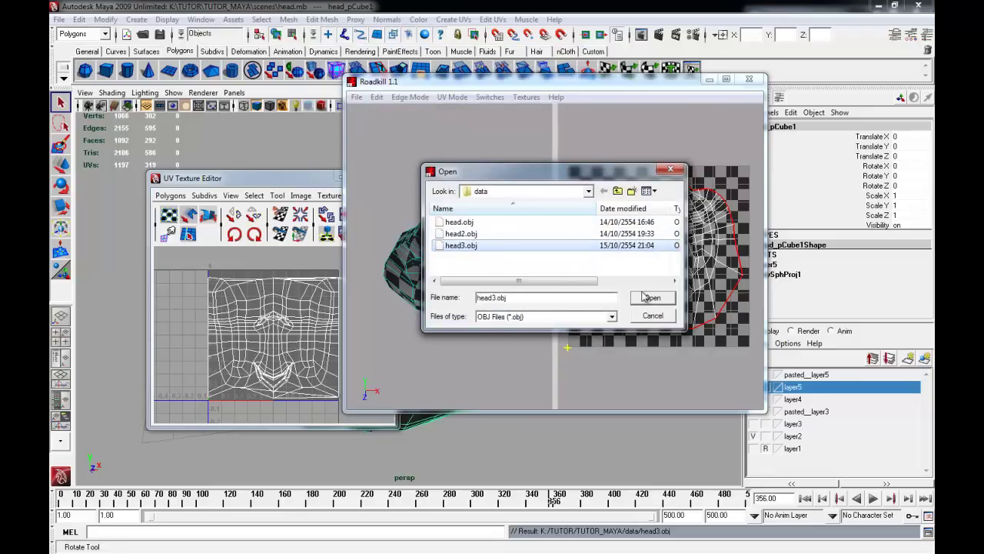
pyautogui.click(553, 196)
pyautogui.click(559, 195)
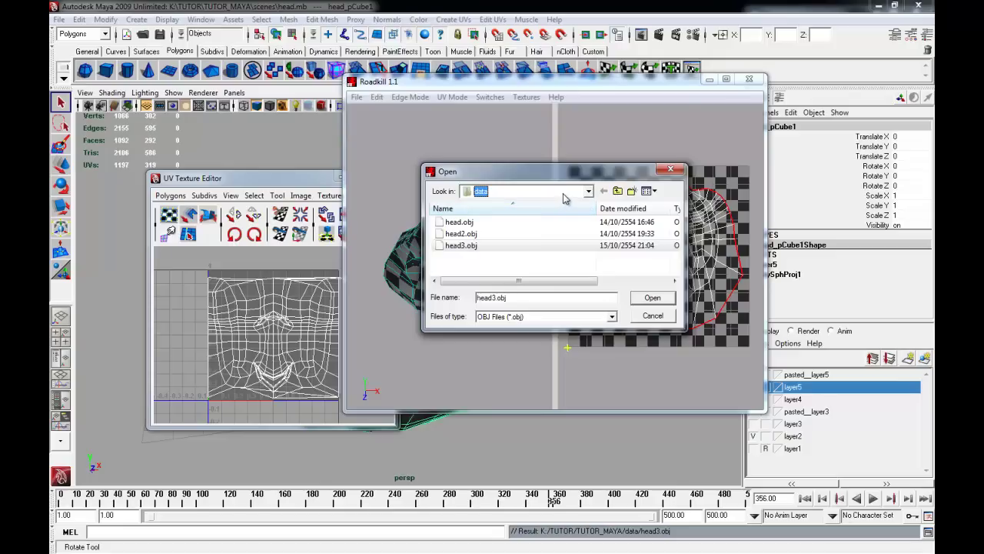
pyautogui.click(486, 247)
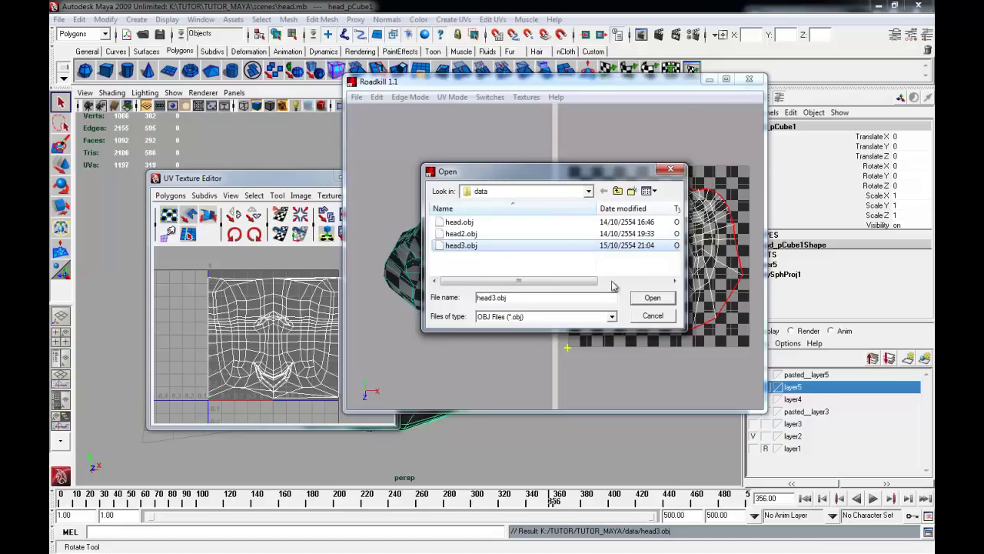
pyautogui.click(650, 298)
pyautogui.doubleClick(597, 85)
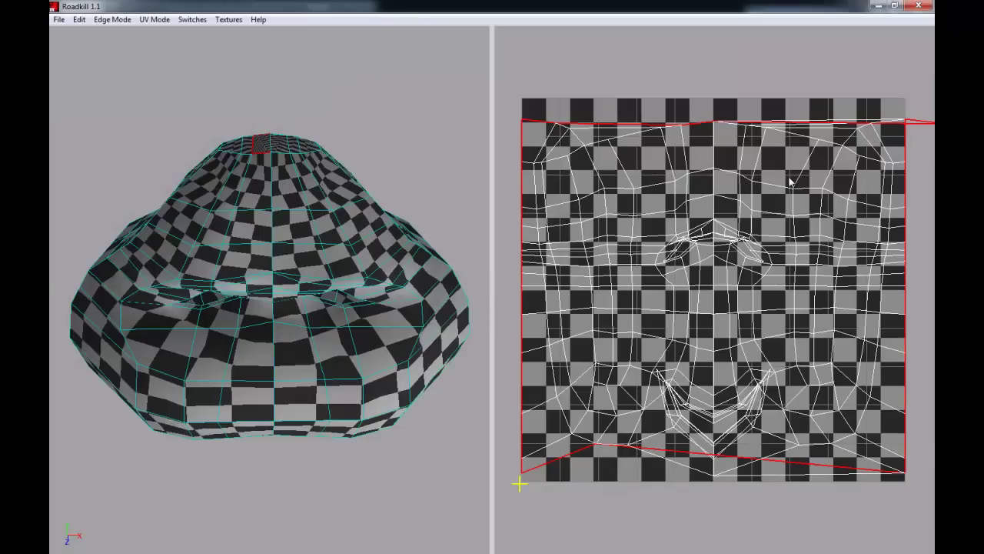
# Step: Examine the checker pattern and red seams on the head from the front, side, back and underside, and view the Roadkill switches
pyautogui.keyDown('alt'); pyautogui.moveTo(194, 277); pyautogui.dragTo(433, 292); pyautogui.keyUp('alt')
pyautogui.keyDown('alt'); pyautogui.moveTo(263, 272); pyautogui.dragTo(313, 292); pyautogui.keyUp('alt')
pyautogui.keyDown('alt'); pyautogui.moveTo(311, 364); pyautogui.dragTo(345, 281); pyautogui.keyUp('alt')
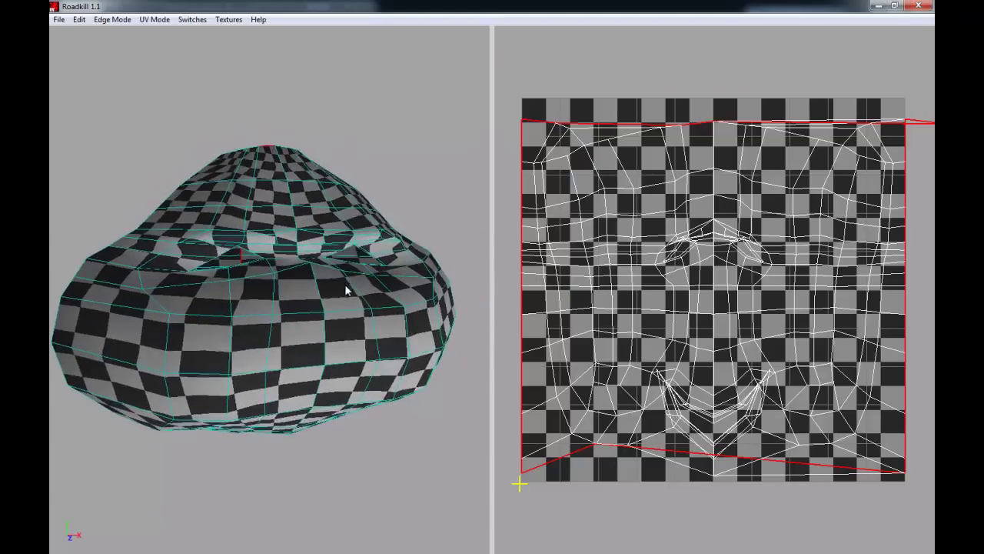
pyautogui.keyDown('alt'); pyautogui.moveTo(345, 282); pyautogui.dragTo(288, 306, button='right'); pyautogui.keyUp('alt')
pyautogui.keyDown('alt'); pyautogui.moveTo(288, 306); pyautogui.dragTo(393, 321); pyautogui.keyUp('alt')
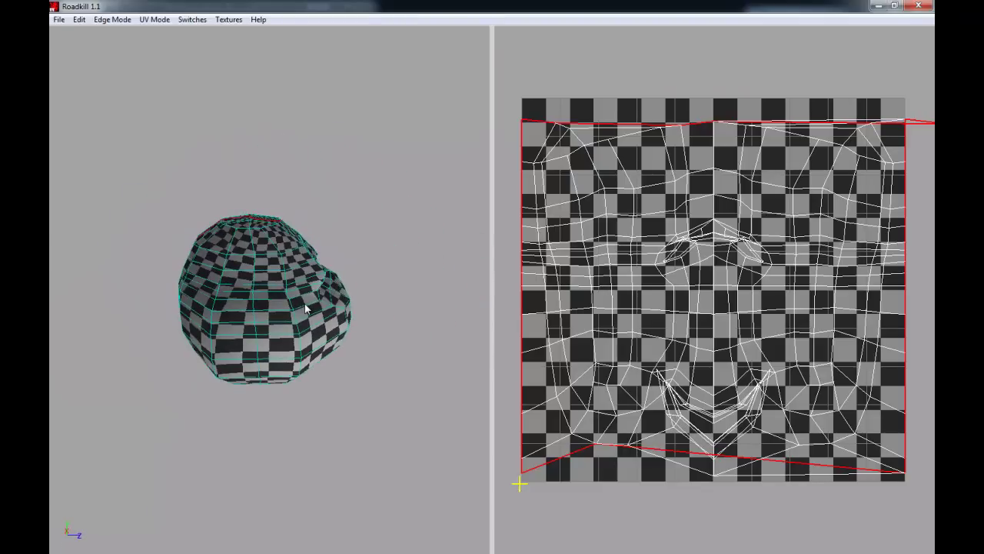
pyautogui.keyDown('alt'); pyautogui.moveTo(284, 303); pyautogui.dragTo(309, 347); pyautogui.keyUp('alt')
pyautogui.moveTo(310, 347)
pyautogui.keyDown('alt'); pyautogui.mouseDown(button='right')
pyautogui.moveTo(170, 353)
pyautogui.moveTo(320, 354)
pyautogui.mouseUp(button='right'); pyautogui.keyUp('alt')
pyautogui.keyDown('alt'); pyautogui.moveTo(320, 355); pyautogui.dragTo(278, 286); pyautogui.keyUp('alt')
pyautogui.keyDown('alt'); pyautogui.moveTo(278, 286); pyautogui.dragTo(233, 331, button='middle'); pyautogui.keyUp('alt')
pyautogui.keyDown('alt'); pyautogui.moveTo(234, 330); pyautogui.dragTo(354, 342, button='right'); pyautogui.keyUp('alt')
pyautogui.keyDown('alt'); pyautogui.moveTo(354, 342); pyautogui.dragTo(256, 344); pyautogui.keyUp('alt')
pyautogui.keyDown('alt'); pyautogui.moveTo(256, 345); pyautogui.dragTo(222, 307, button='right'); pyautogui.keyUp('alt')
pyautogui.keyDown('alt'); pyautogui.moveTo(222, 307); pyautogui.dragTo(309, 266); pyautogui.keyUp('alt')
pyautogui.keyDown('alt'); pyautogui.moveTo(315, 292); pyautogui.dragTo(287, 269, button='middle'); pyautogui.keyUp('alt')
pyautogui.keyDown('alt'); pyautogui.moveTo(287, 333); pyautogui.dragTo(300, 326); pyautogui.keyUp('alt')
pyautogui.keyDown('alt'); pyautogui.moveTo(300, 326); pyautogui.dragTo(358, 397, button='right'); pyautogui.keyUp('alt')
pyautogui.keyDown('alt'); pyautogui.moveTo(358, 398); pyautogui.dragTo(352, 431); pyautogui.keyUp('alt')
pyautogui.keyDown('alt'); pyautogui.moveTo(352, 431); pyautogui.dragTo(334, 332, button='middle'); pyautogui.keyUp('alt')
pyautogui.keyDown('alt'); pyautogui.moveTo(334, 332); pyautogui.dragTo(281, 266, button='right'); pyautogui.keyUp('alt')
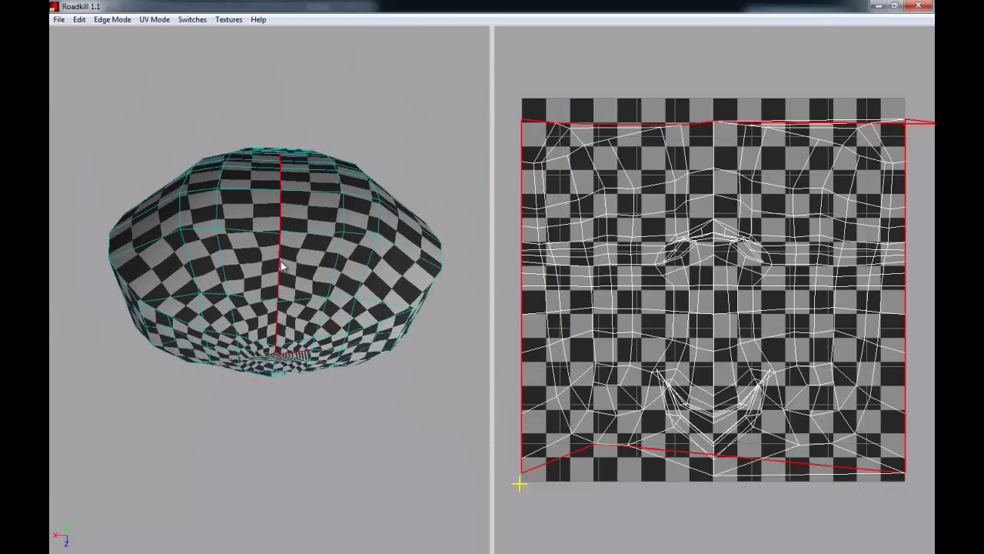
pyautogui.keyDown('alt'); pyautogui.moveTo(283, 266); pyautogui.dragTo(192, 62); pyautogui.keyUp('alt')
pyautogui.click(193, 27)
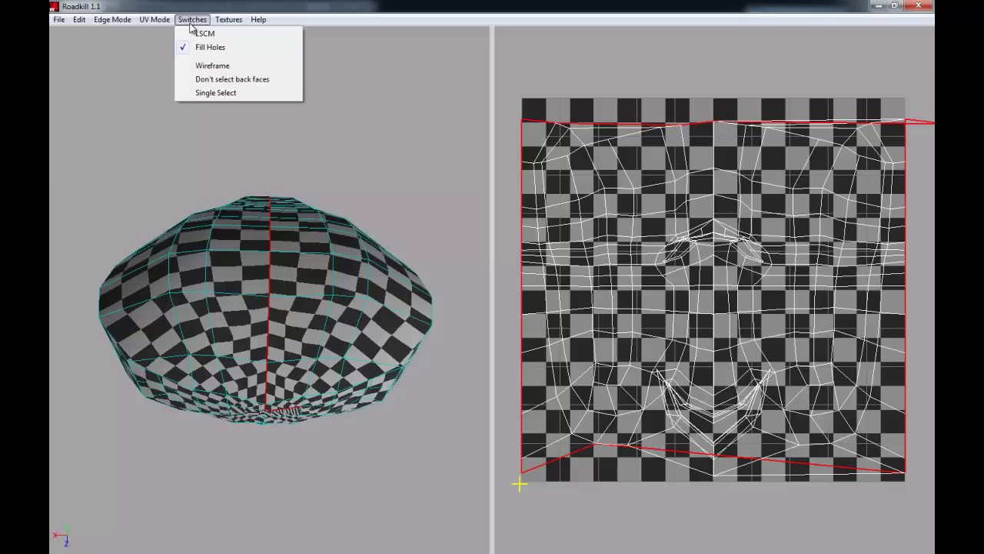
pyautogui.click(352, 123)
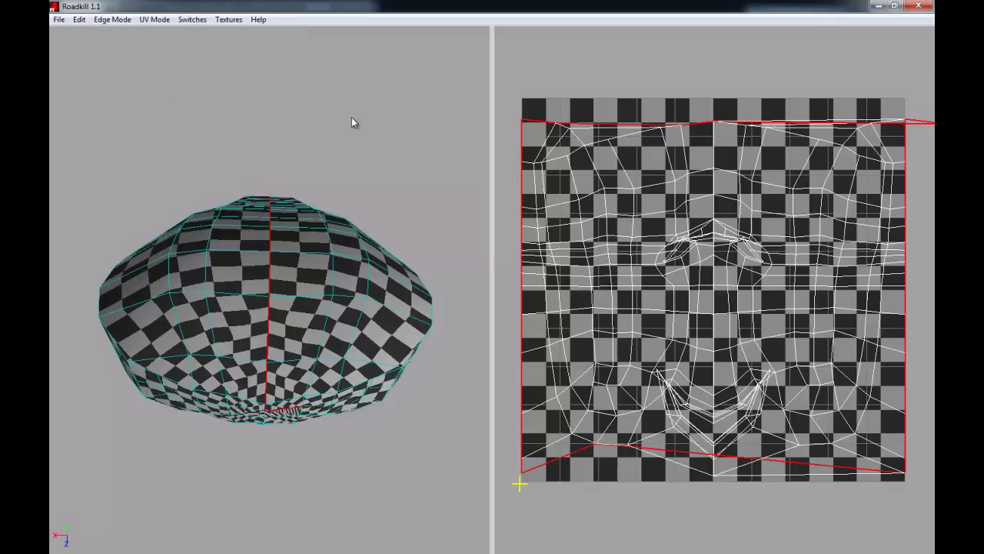
# Step: Enable the Don't select back faces and Single Select switches, and set the mode to edge selection
pyautogui.click(192, 19)
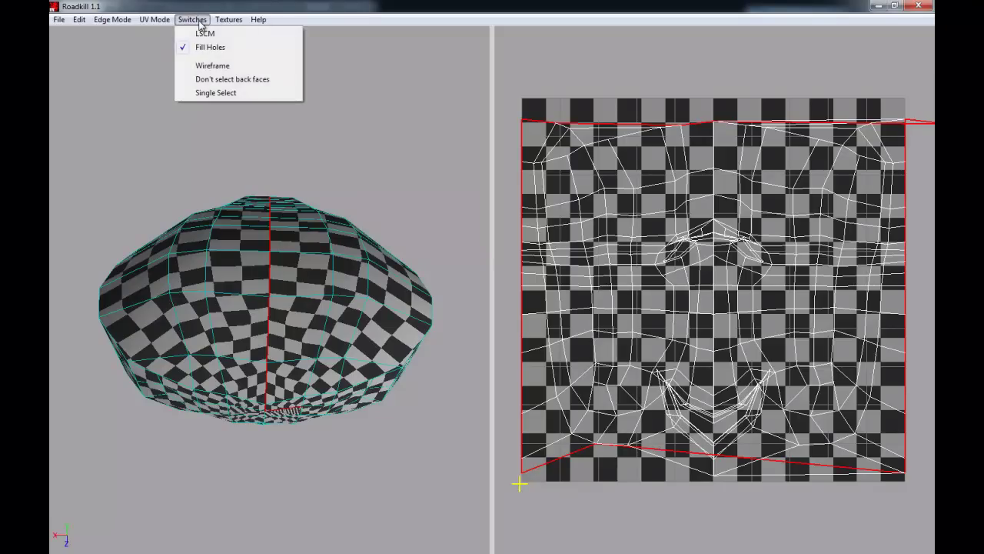
pyautogui.click(223, 85)
pyautogui.click(193, 19)
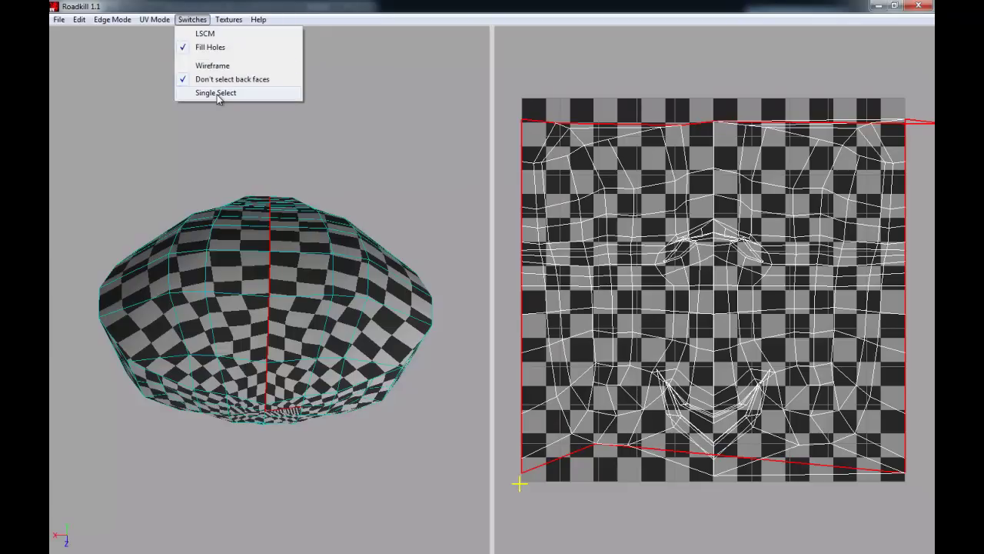
pyautogui.click(217, 93)
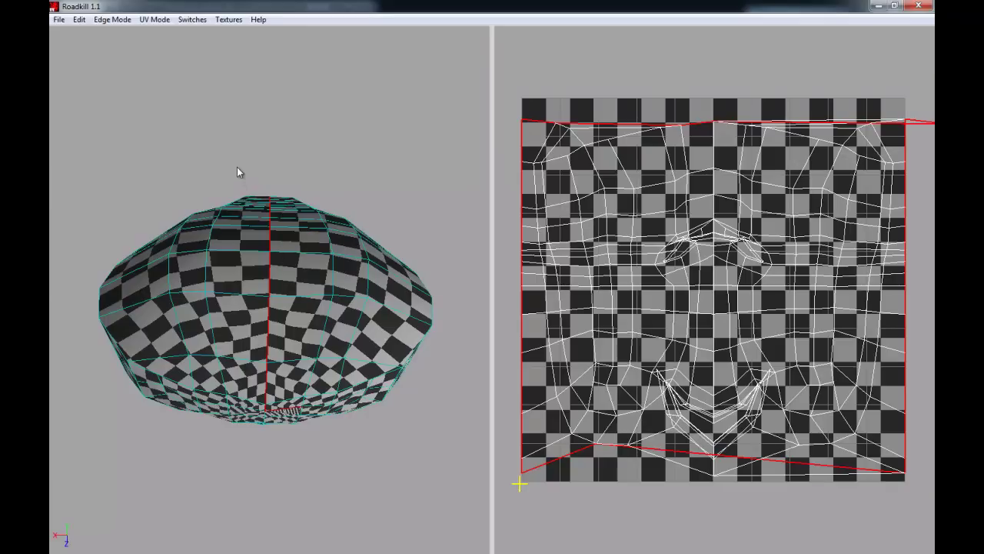
pyautogui.click(123, 21)
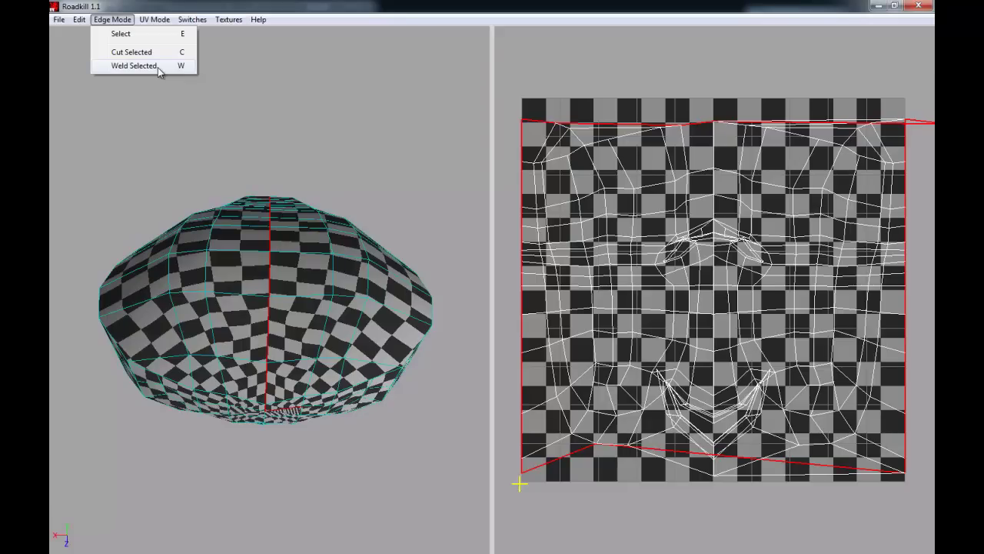
pyautogui.click(153, 38)
# Step: Examine the red seams on the underside, back and crown of the head for edges that stray from the centre line
pyautogui.keyDown('alt'); pyautogui.moveTo(265, 325); pyautogui.dragTo(252, 192); pyautogui.keyUp('alt')
pyautogui.keyDown('alt'); pyautogui.moveTo(251, 192); pyautogui.dragTo(310, 223, button='right'); pyautogui.keyUp('alt')
pyautogui.keyDown('alt'); pyautogui.moveTo(253, 216); pyautogui.dragTo(285, 250, button='middle'); pyautogui.keyUp('alt')
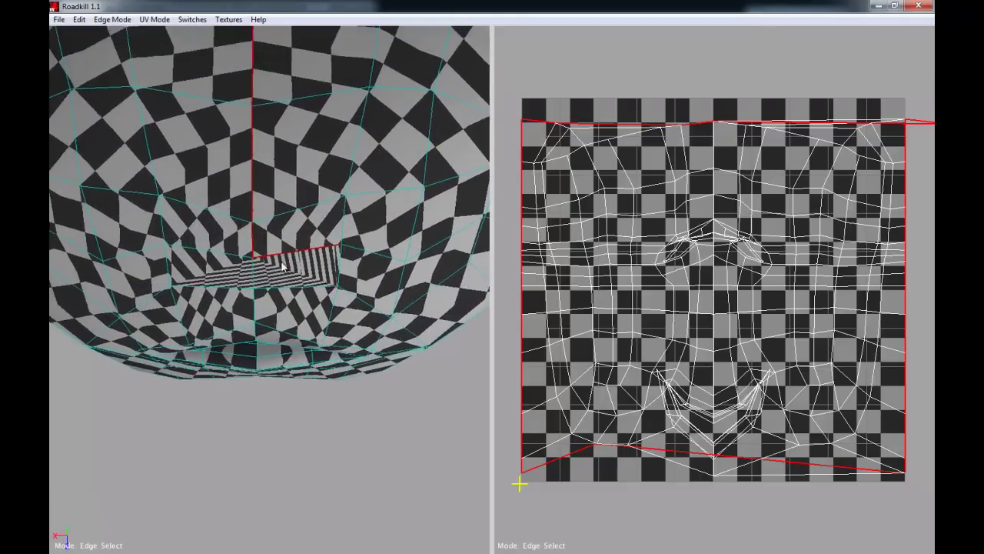
pyautogui.keyDown('alt'); pyautogui.moveTo(284, 259); pyautogui.dragTo(194, 340); pyautogui.keyUp('alt')
pyautogui.keyDown('alt'); pyautogui.moveTo(194, 341); pyautogui.dragTo(213, 232, button='right'); pyautogui.keyUp('alt')
pyautogui.keyDown('alt'); pyautogui.moveTo(213, 232); pyautogui.dragTo(366, 356); pyautogui.keyUp('alt')
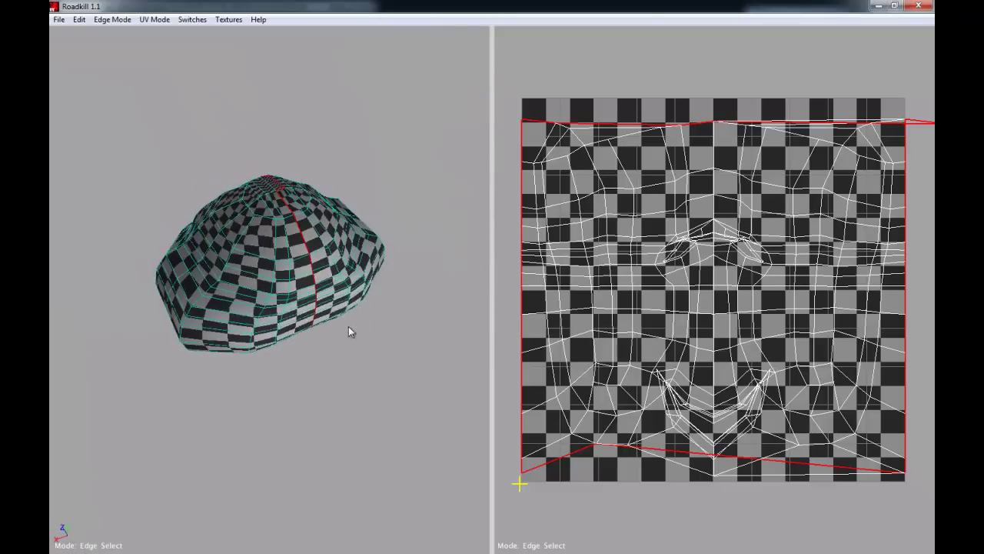
pyautogui.keyDown('alt'); pyautogui.moveTo(260, 182); pyautogui.dragTo(289, 188, button='right'); pyautogui.keyUp('alt')
pyautogui.keyDown('alt'); pyautogui.moveTo(289, 188); pyautogui.dragTo(260, 240, button='middle'); pyautogui.keyUp('alt')
pyautogui.keyDown('alt'); pyautogui.moveTo(261, 240); pyautogui.dragTo(202, 290); pyautogui.keyUp('alt')
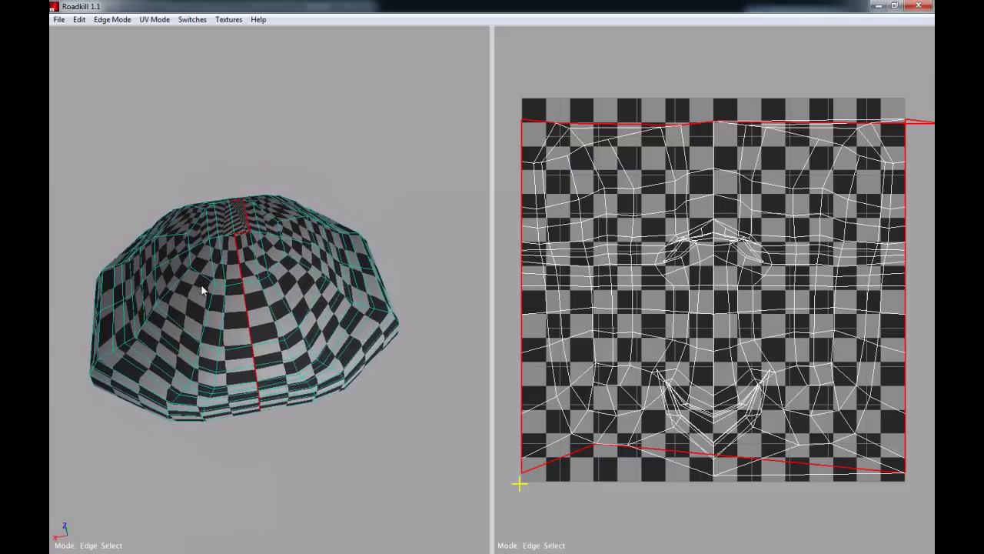
pyautogui.keyDown('alt'); pyautogui.moveTo(232, 222); pyautogui.dragTo(246, 240); pyautogui.keyUp('alt')
pyautogui.keyDown('alt'); pyautogui.moveTo(246, 240); pyautogui.dragTo(304, 287, button='right'); pyautogui.keyUp('alt')
pyautogui.keyDown('alt'); pyautogui.moveTo(233, 235); pyautogui.dragTo(299, 256, button='right'); pyautogui.keyUp('alt')
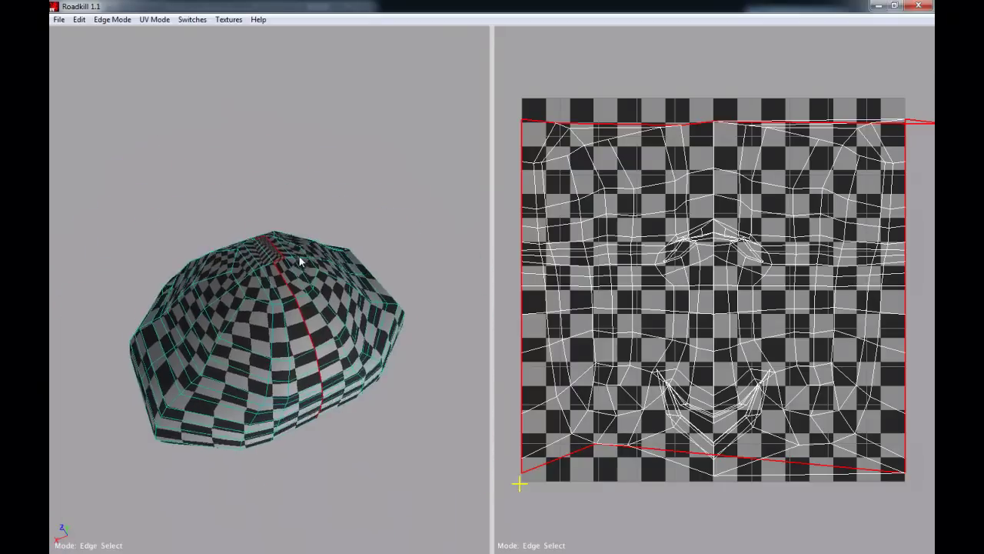
pyautogui.keyDown('alt'); pyautogui.moveTo(299, 256); pyautogui.dragTo(263, 229); pyautogui.keyUp('alt')
pyautogui.keyDown('alt'); pyautogui.moveTo(298, 310); pyautogui.dragTo(278, 339); pyautogui.keyUp('alt')
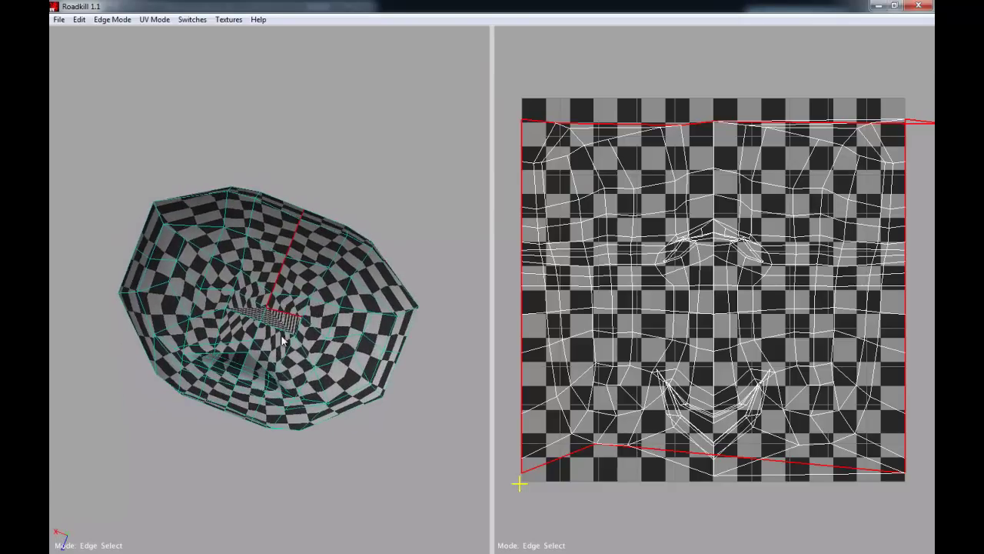
# Step: Weld the crosswise seam edge on the underside of the head, beside the end of the centre-line seam
pyautogui.keyDown('alt'); pyautogui.moveTo(285, 307); pyautogui.dragTo(302, 332, button='right'); pyautogui.keyUp('alt')
pyautogui.click(301, 332)
pyautogui.keyDown('alt'); pyautogui.moveTo(301, 332); pyautogui.dragTo(282, 266); pyautogui.keyUp('alt')
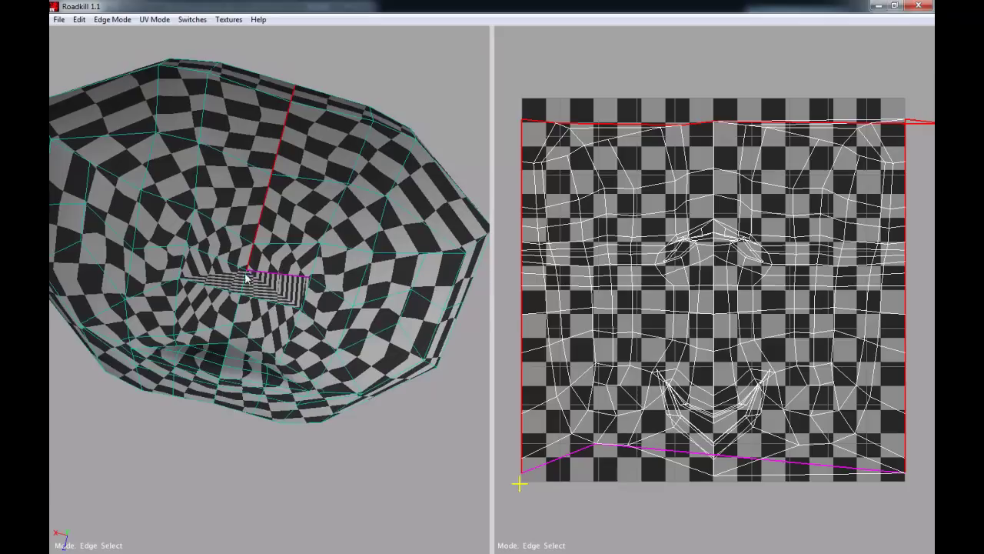
pyautogui.click(290, 278)
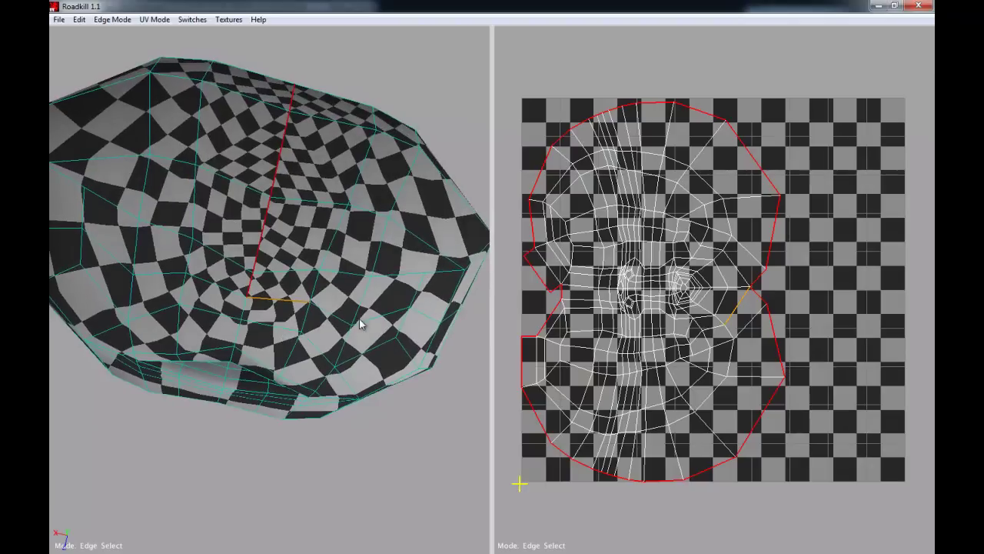
# Step: Weld the off-centre seam edges on top of the head and cut the adjoining centre-line edge to straighten the seam
pyautogui.keyDown('alt'); pyautogui.moveTo(327, 257); pyautogui.dragTo(262, 267); pyautogui.keyUp('alt')
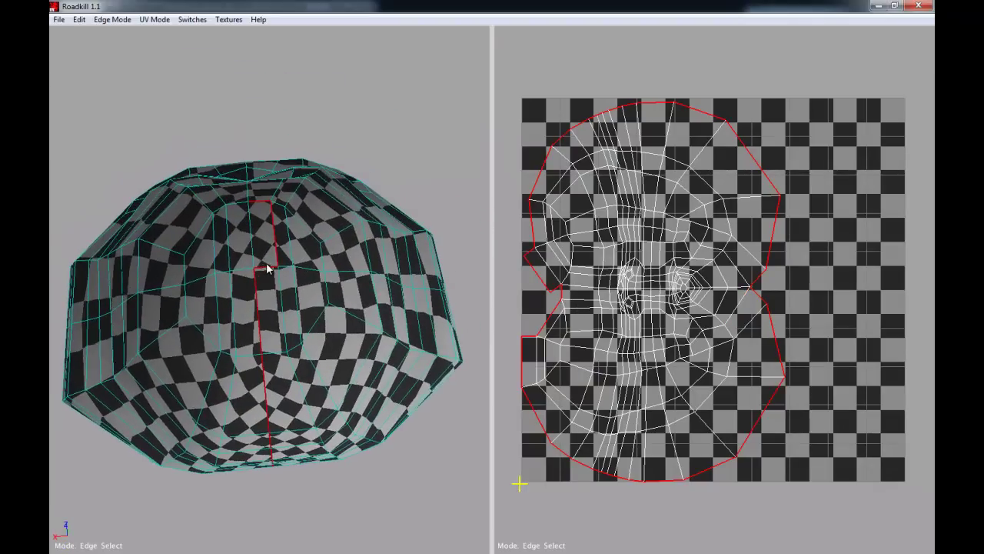
pyautogui.click(269, 272)
pyautogui.click(268, 231)
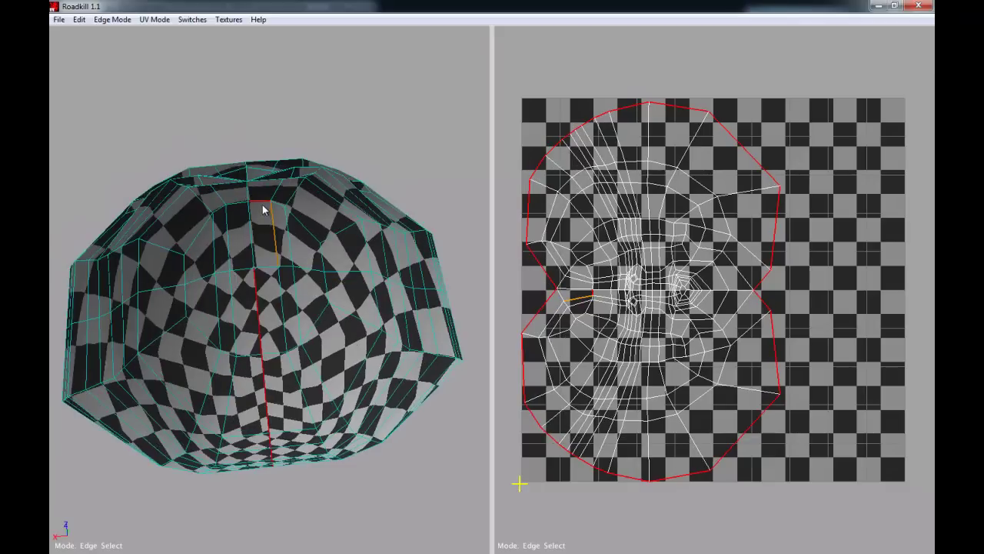
pyautogui.keyDown('alt'); pyautogui.moveTo(251, 226); pyautogui.dragTo(235, 208); pyautogui.keyUp('alt')
pyautogui.keyDown('alt'); pyautogui.moveTo(235, 208); pyautogui.dragTo(253, 259, button='middle'); pyautogui.keyUp('alt')
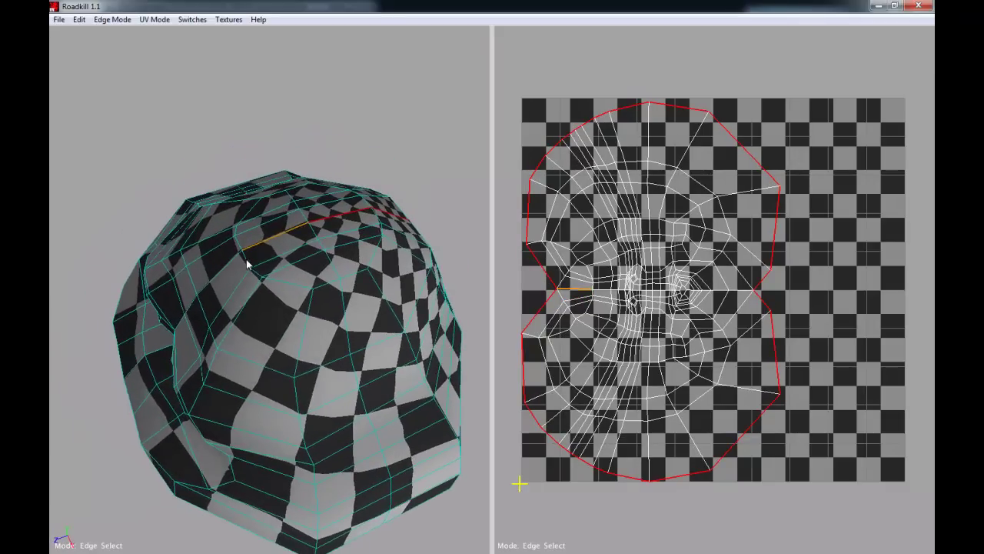
pyautogui.click(301, 288)
pyautogui.keyDown('alt'); pyautogui.moveTo(294, 297); pyautogui.dragTo(327, 387); pyautogui.keyUp('alt')
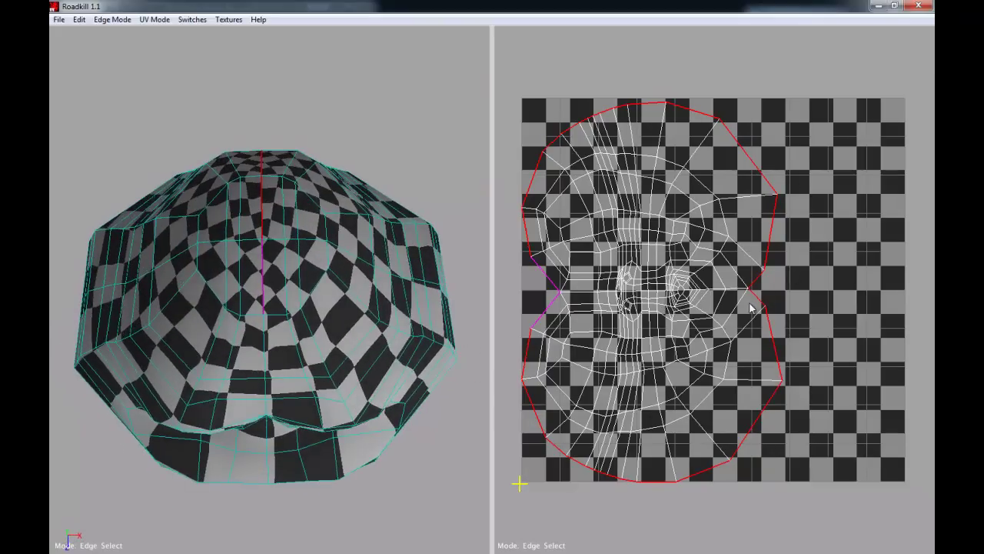
# Step: Try extending the centre-line seam forward over the forehead by cutting the next edges
pyautogui.keyDown('alt'); pyautogui.moveTo(109, 245); pyautogui.dragTo(278, 264); pyautogui.keyUp('alt')
pyautogui.click(269, 231)
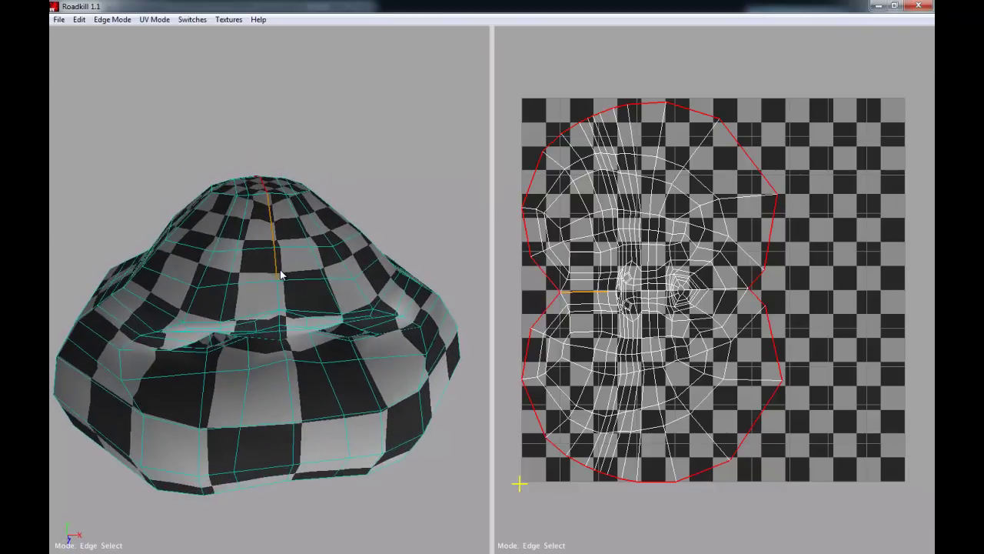
pyautogui.press('c')
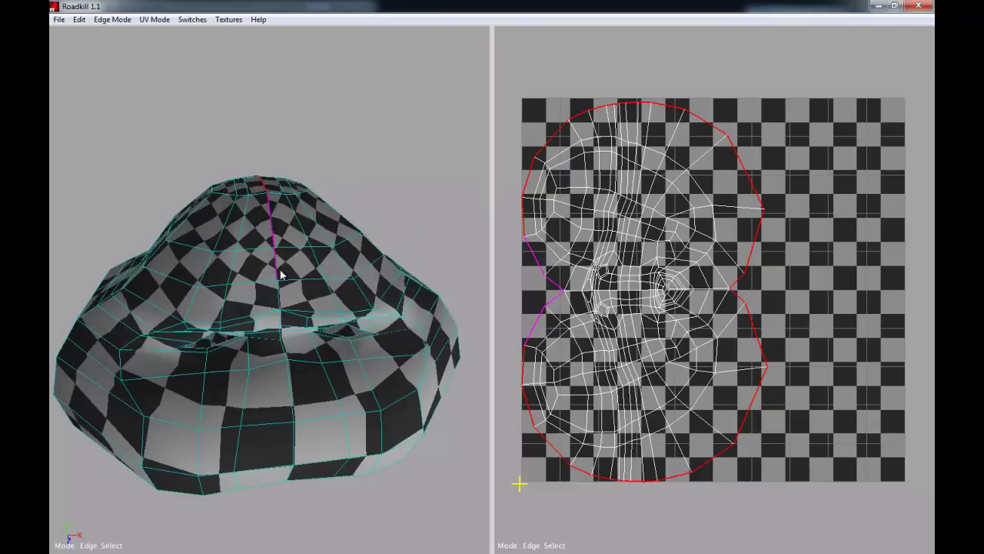
# Step: Weld the extra forehead seam edges back together one by one
pyautogui.moveTo(280, 275)
pyautogui.keyDown('alt'); pyautogui.mouseDown()
pyautogui.moveTo(285, 282)
pyautogui.moveTo(282, 254)
pyautogui.moveTo(284, 290)
pyautogui.moveTo(257, 288)
pyautogui.moveTo(215, 308)
pyautogui.moveTo(187, 284)
pyautogui.moveTo(284, 288)
pyautogui.moveTo(262, 271)
pyautogui.moveTo(243, 281)
pyautogui.moveTo(288, 278)
pyautogui.mouseUp(); pyautogui.keyUp('alt')
pyautogui.click(272, 266)
pyautogui.press('w')
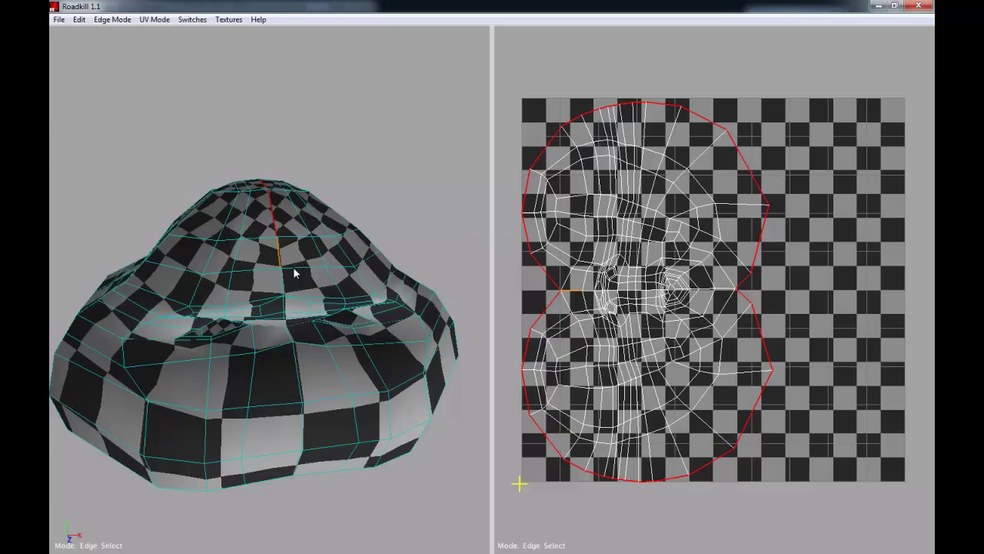
pyautogui.keyDown('alt'); pyautogui.moveTo(343, 259); pyautogui.dragTo(286, 202); pyautogui.keyUp('alt')
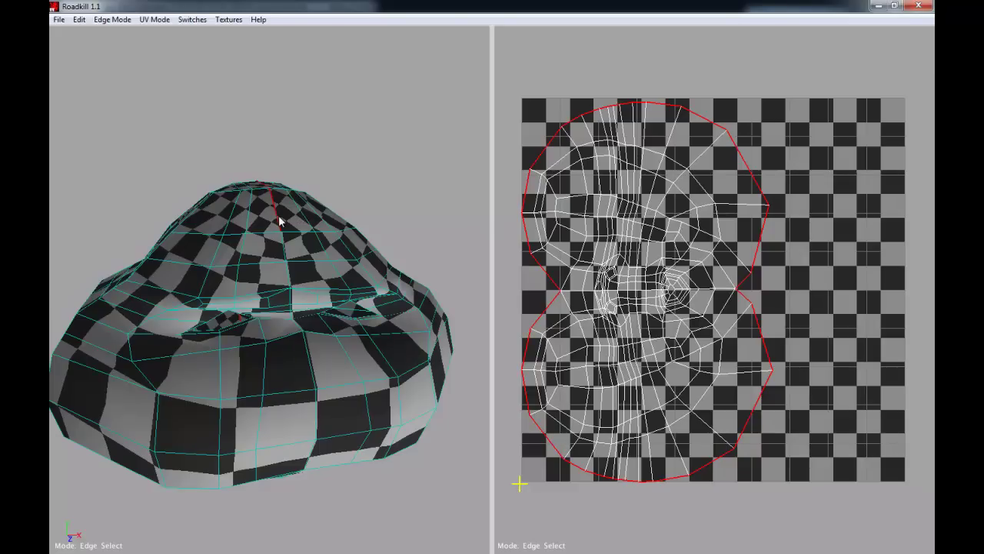
pyautogui.click(275, 219)
pyautogui.keyDown('alt'); pyautogui.moveTo(275, 219); pyautogui.dragTo(252, 224); pyautogui.keyUp('alt')
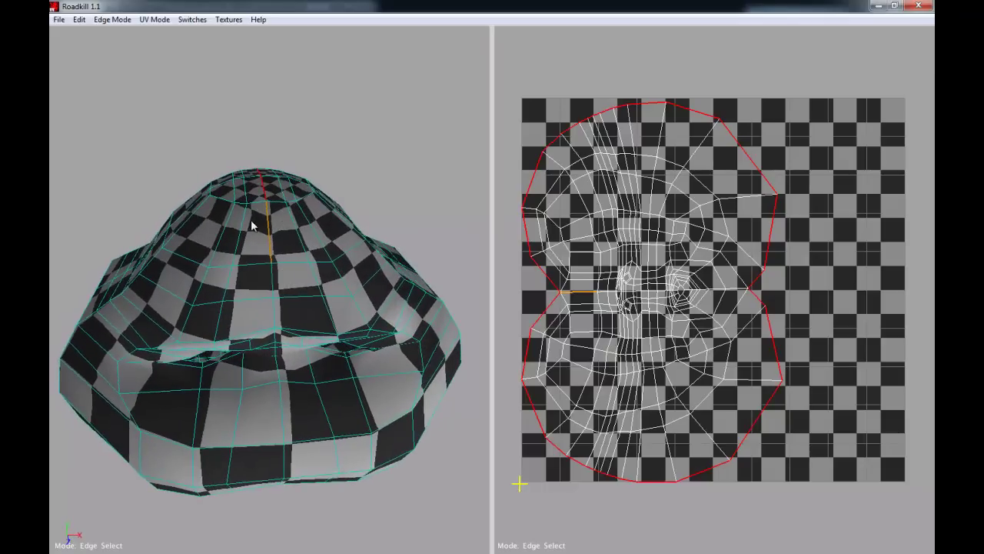
pyautogui.keyDown('alt'); pyautogui.moveTo(368, 216); pyautogui.dragTo(260, 225); pyautogui.keyUp('alt')
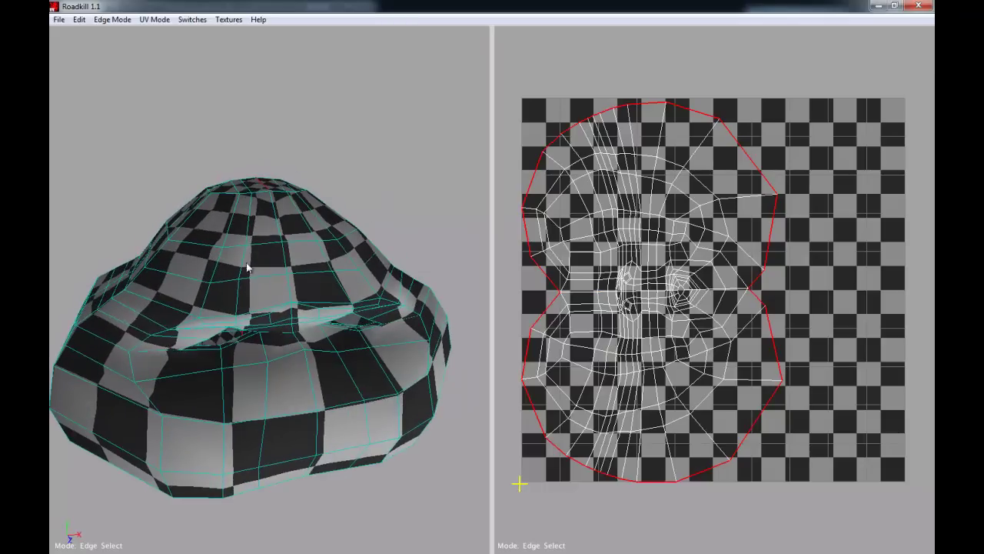
# Step: Check the checker pattern around the head and view the UV mode commands, including Pin Selected
pyautogui.keyDown('alt'); pyautogui.moveTo(343, 256); pyautogui.dragTo(322, 206); pyautogui.keyUp('alt')
pyautogui.keyDown('alt'); pyautogui.moveTo(322, 206); pyautogui.dragTo(273, 293, button='right'); pyautogui.keyUp('alt')
pyautogui.keyDown('alt'); pyautogui.moveTo(273, 293); pyautogui.dragTo(273, 365); pyautogui.keyUp('alt')
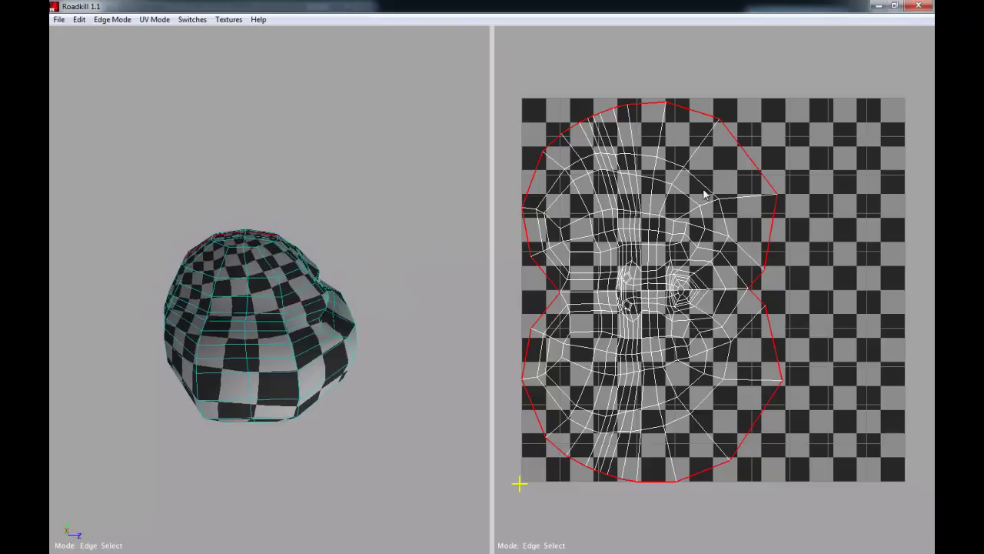
pyautogui.click(167, 21)
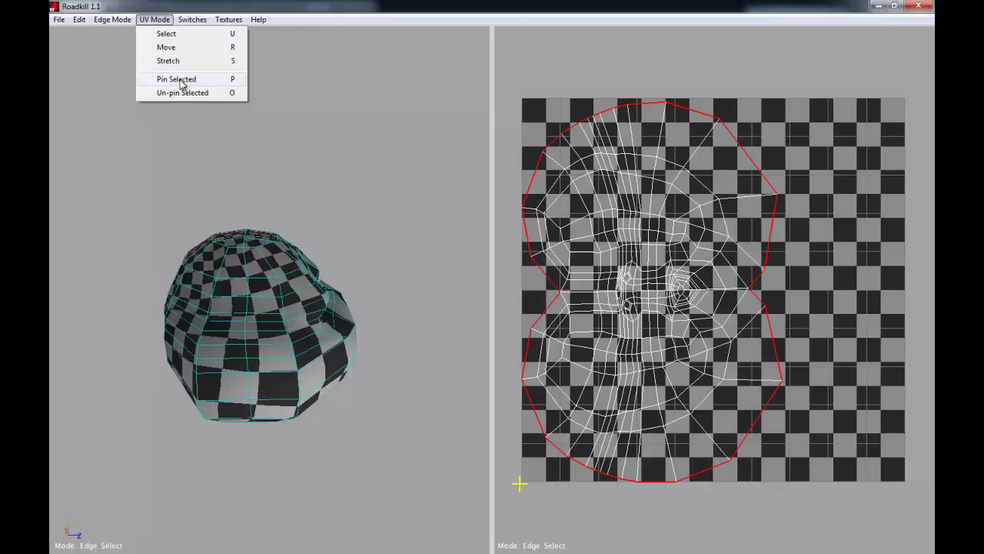
pyautogui.click(804, 146)
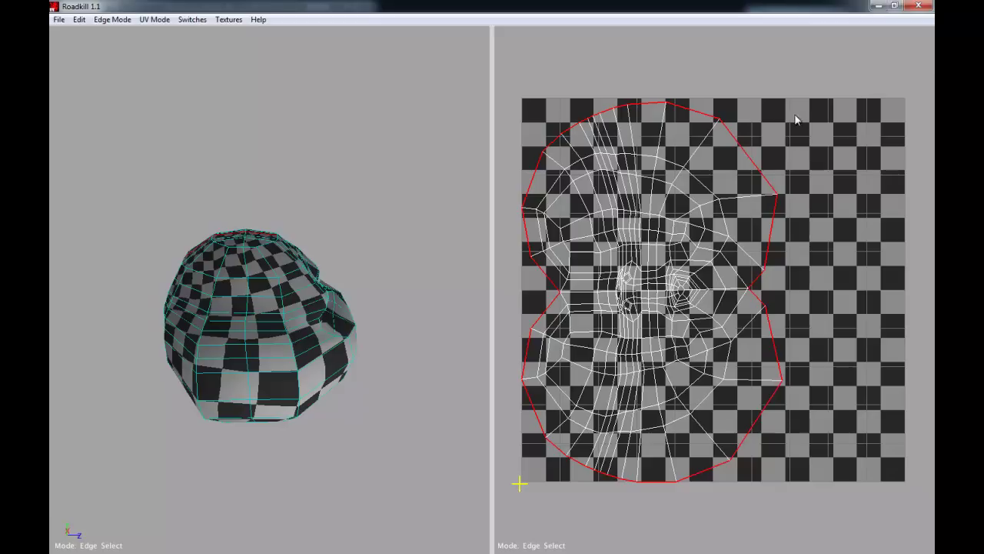
# Step: Switch to UV selection and pin a single UV beside the face's centre line, between the eyes and the mouth
pyautogui.press('q')
pyautogui.moveTo(551, 109); pyautogui.dragTo(568, 125)
pyautogui.click(648, 280)
pyautogui.click(191, 19)
pyautogui.moveTo(174, 21)
pyautogui.click(356, 6)
pyautogui.press('p')
pyautogui.moveTo(676, 339); pyautogui.dragTo(648, 334)
pyautogui.moveTo(638, 266); pyautogui.dragTo(657, 289)
pyautogui.click(822, 284)
pyautogui.moveTo(664, 271); pyautogui.dragTo(627, 298)
pyautogui.click(726, 289)
pyautogui.click(648, 279)
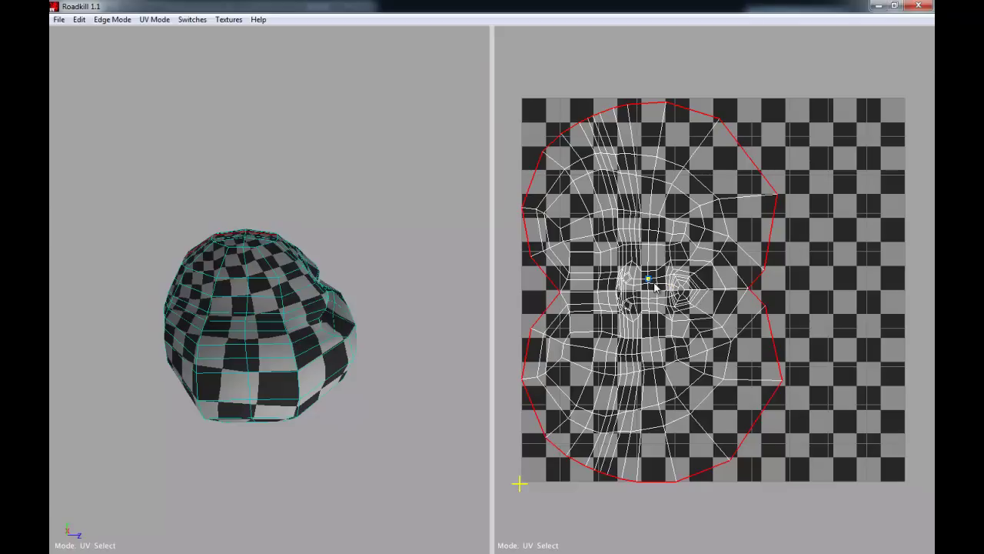
# Step: Try moving the UV layout by the pinned UV in UV Move mode
pyautogui.click(189, 20)
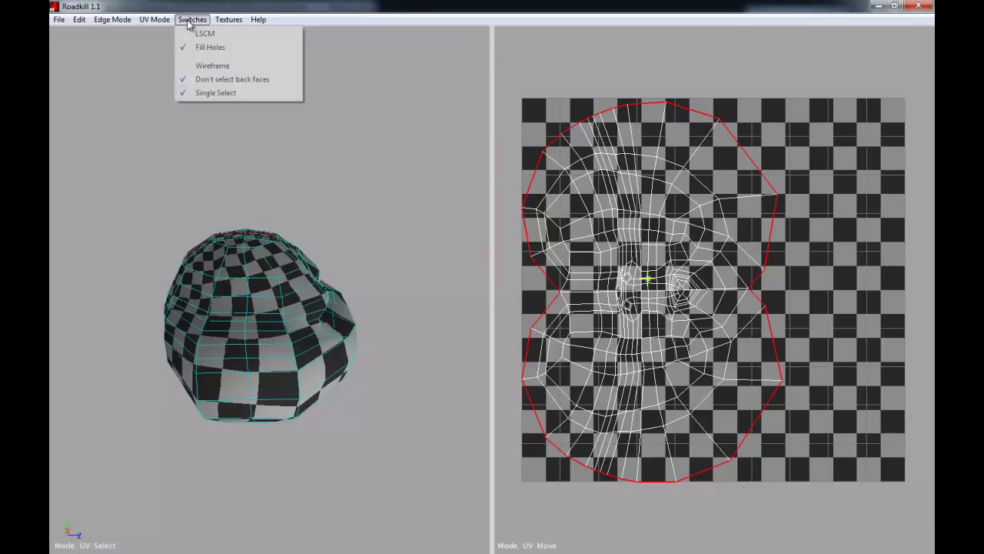
pyautogui.moveTo(155, 20)
pyautogui.click(170, 49)
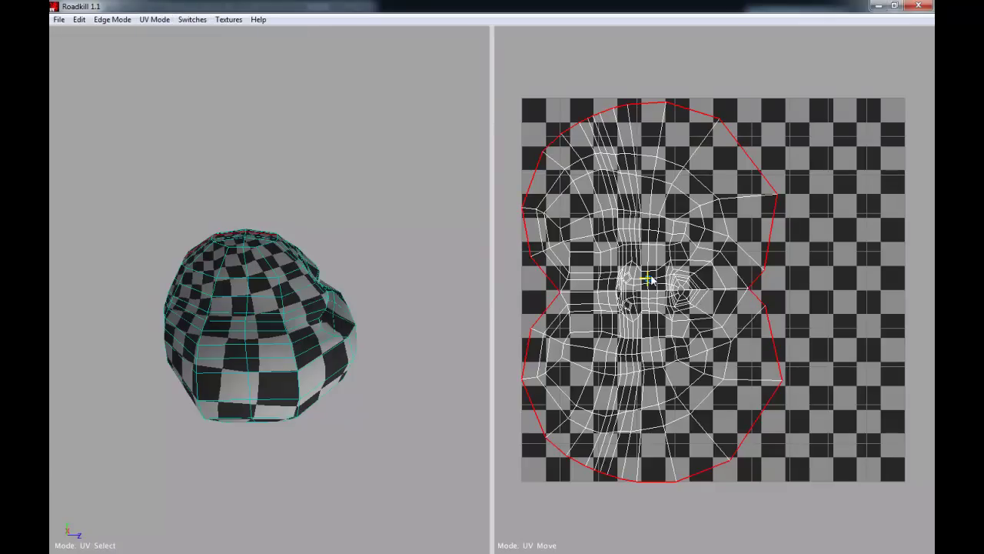
pyautogui.press('q')
pyautogui.moveTo(673, 260); pyautogui.dragTo(618, 306)
pyautogui.click(648, 285)
pyautogui.moveTo(658, 281); pyautogui.dragTo(638, 270)
pyautogui.press('w')
pyautogui.moveTo(692, 295); pyautogui.dragTo(713, 305)
pyautogui.press('q')
# Step: Select and pin a second UV on the side of the face, farther out from the centre line
pyautogui.click(650, 338)
pyautogui.keyDown('shift'); pyautogui.click(658, 339); pyautogui.keyUp('shift')
pyautogui.moveTo(692, 310); pyautogui.dragTo(568, 399)
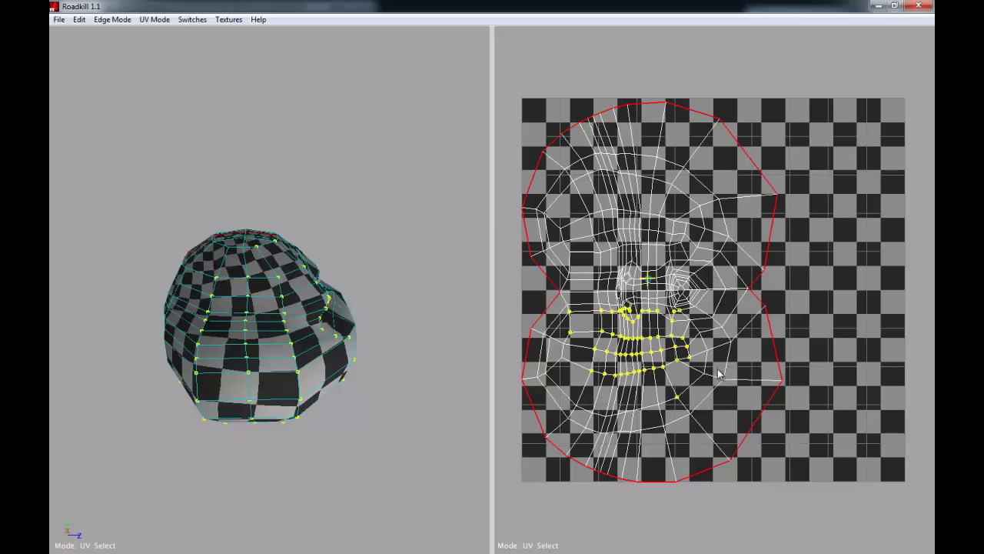
pyautogui.click(650, 338)
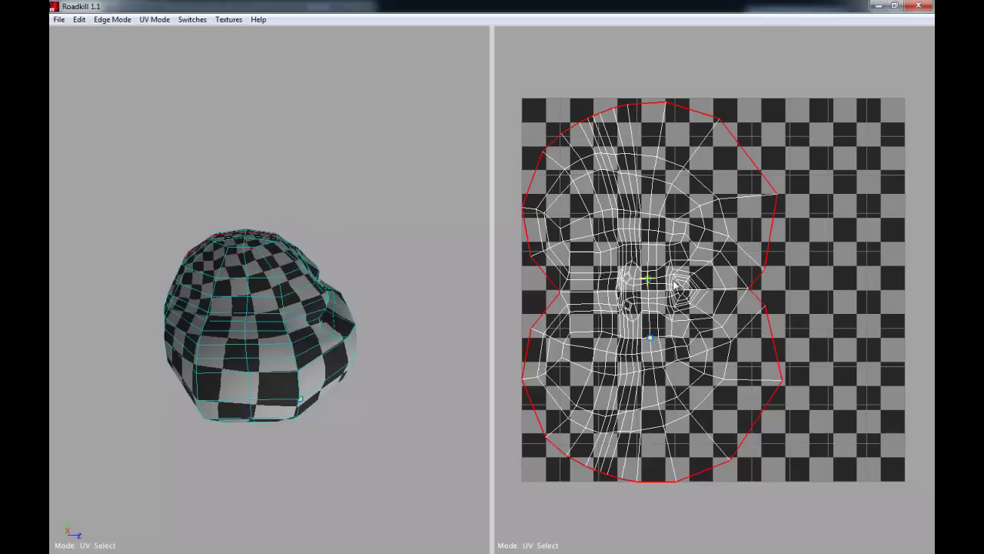
# Step: Select the face UVs including both pinned points and move them until the layout sits upright with its centre line vertical
pyautogui.moveTo(670, 258); pyautogui.dragTo(626, 354)
pyautogui.moveTo(725, 238); pyautogui.dragTo(608, 411)
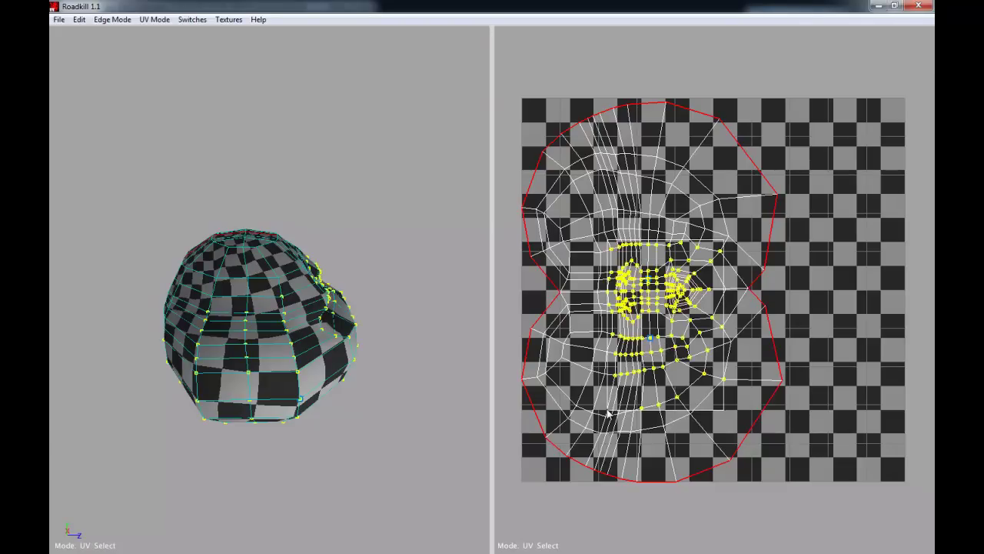
pyautogui.press('w')
pyautogui.moveTo(629, 362); pyautogui.dragTo(638, 357)
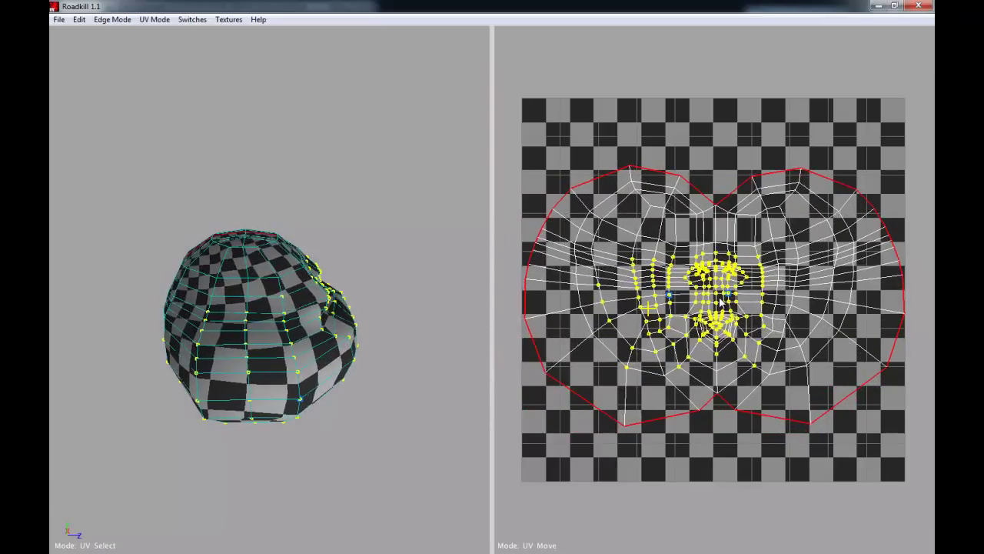
pyautogui.moveTo(722, 298); pyautogui.dragTo(760, 394, button='right')
pyautogui.moveTo(760, 394); pyautogui.dragTo(722, 334)
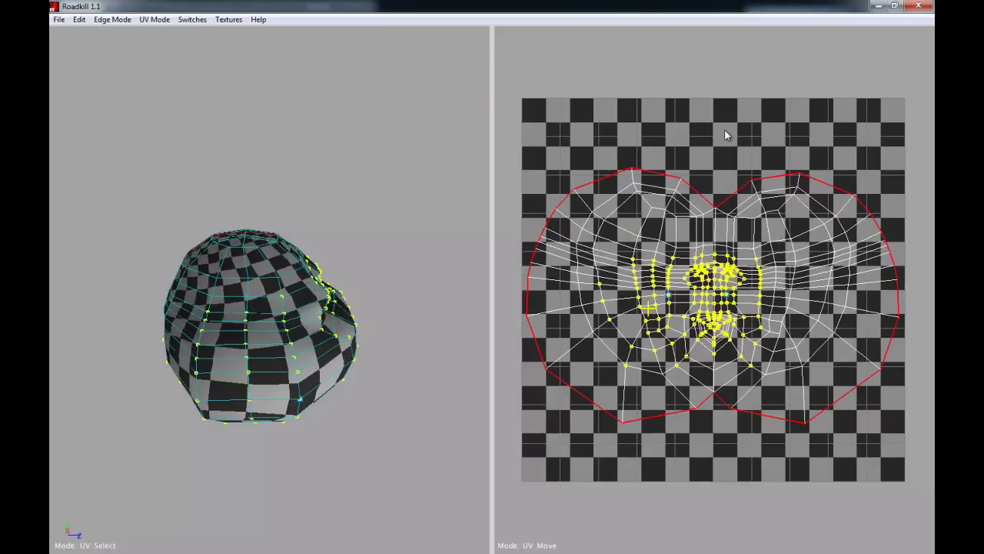
# Step: Select the UVs on one half of the face and view the matching points on the front of the head
pyautogui.press('q')
pyautogui.moveTo(799, 149); pyautogui.dragTo(579, 388)
pyautogui.moveTo(742, 285); pyautogui.dragTo(661, 301)
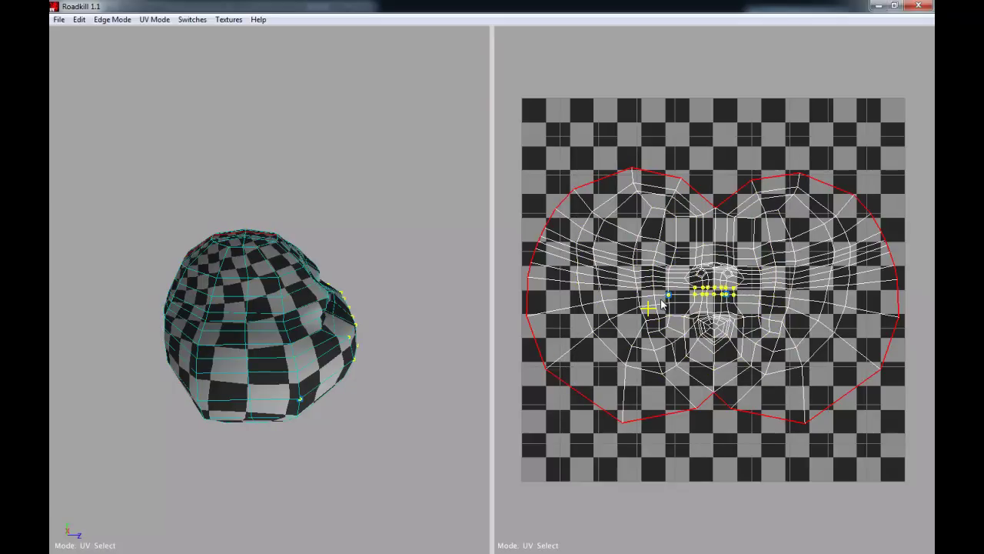
pyautogui.click(734, 316)
pyautogui.moveTo(710, 239); pyautogui.dragTo(778, 326)
pyautogui.press('w')
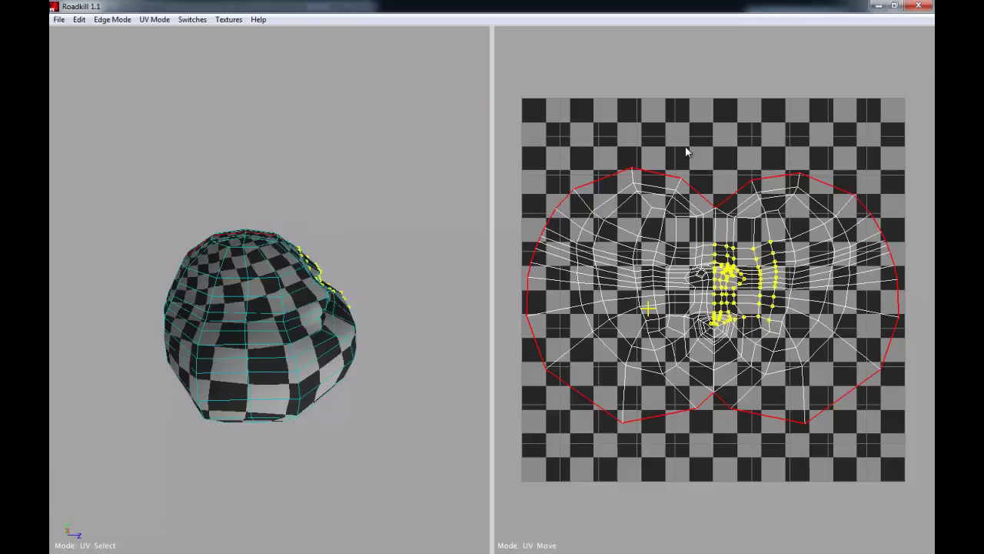
pyautogui.keyDown('alt'); pyautogui.moveTo(333, 303); pyautogui.dragTo(261, 309); pyautogui.keyUp('alt')
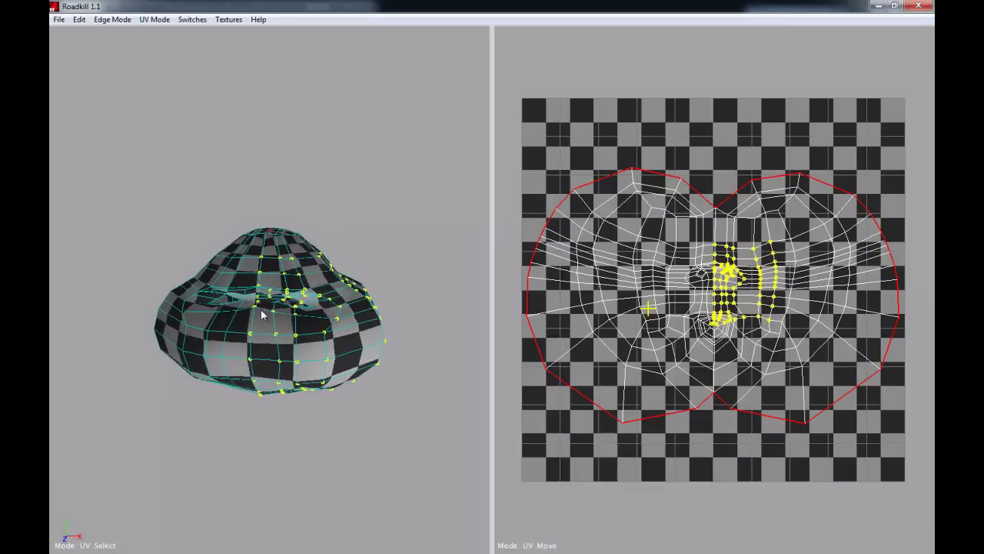
# Step: Deselect the face UVs and switch the texture display to Show Stretch
pyautogui.click(321, 473)
pyautogui.moveTo(282, 375)
pyautogui.keyDown('alt'); pyautogui.mouseDown(button='right')
pyautogui.moveTo(336, 388)
pyautogui.moveTo(298, 384)
pyautogui.mouseUp(button='right'); pyautogui.keyUp('alt')
pyautogui.keyDown('alt'); pyautogui.moveTo(298, 385); pyautogui.dragTo(301, 360); pyautogui.keyUp('alt')
pyautogui.keyDown('alt'); pyautogui.moveTo(300, 359); pyautogui.dragTo(318, 277, button='middle'); pyautogui.keyUp('alt')
pyautogui.keyDown('alt'); pyautogui.moveTo(319, 276); pyautogui.dragTo(271, 259, button='right'); pyautogui.keyUp('alt')
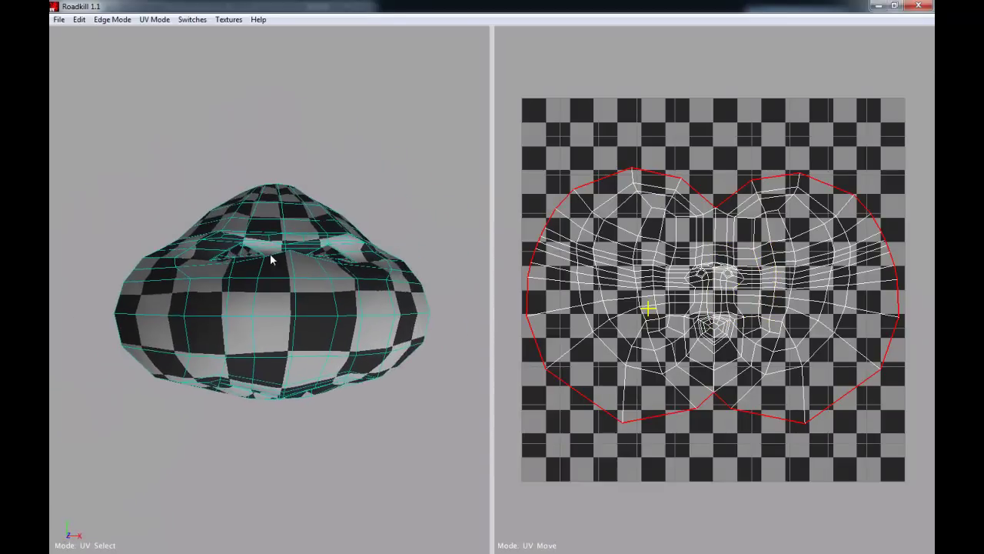
pyautogui.keyDown('alt'); pyautogui.moveTo(271, 260); pyautogui.dragTo(292, 279, button='middle'); pyautogui.keyUp('alt')
pyautogui.click(220, 23)
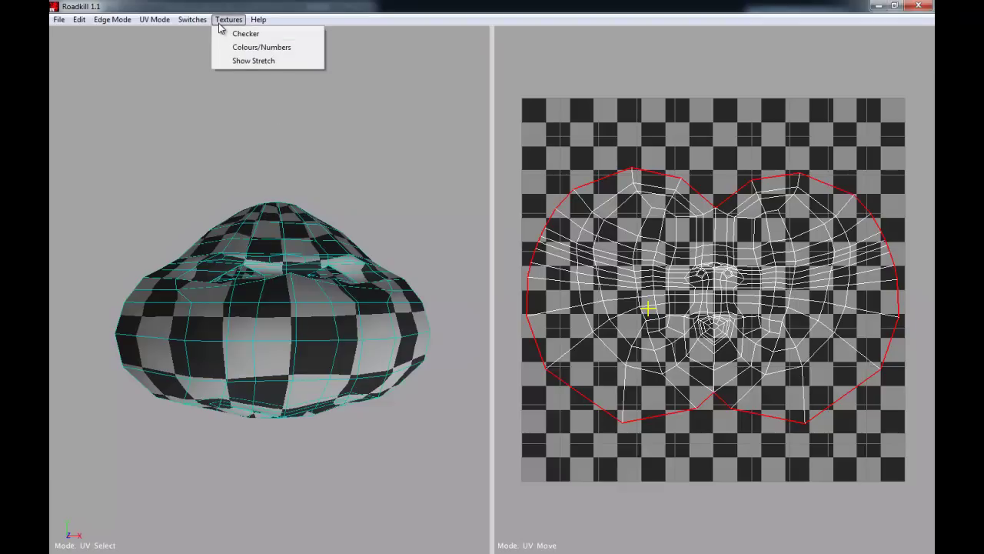
pyautogui.click(239, 62)
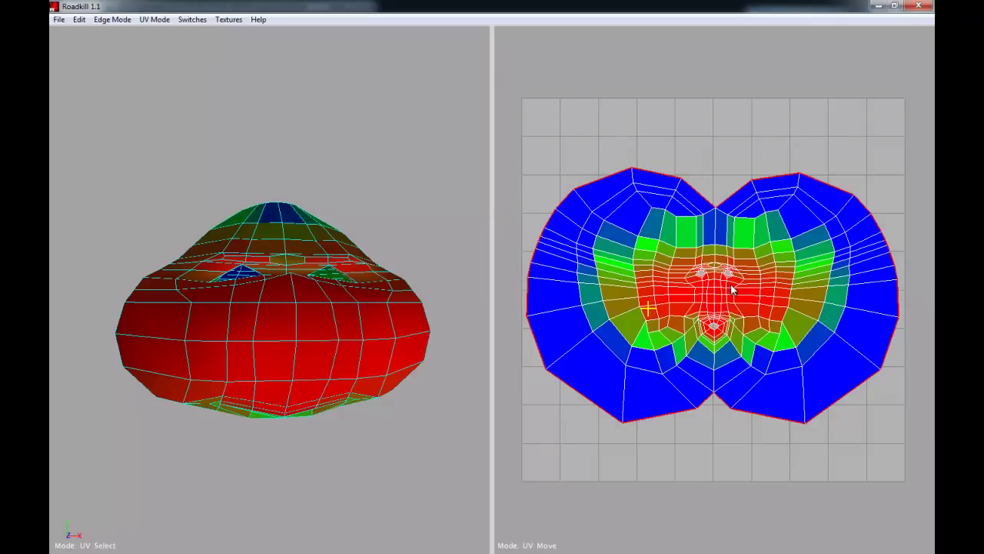
# Step: Examine the stretch colours around the head and across the UV layout
pyautogui.keyDown('alt'); pyautogui.moveTo(671, 275); pyautogui.dragTo(663, 272, button='middle'); pyautogui.keyUp('alt')
pyautogui.keyDown('alt'); pyautogui.moveTo(269, 294); pyautogui.dragTo(392, 367); pyautogui.keyUp('alt')
pyautogui.keyDown('alt'); pyautogui.moveTo(201, 361); pyautogui.dragTo(290, 299); pyautogui.keyUp('alt')
pyautogui.keyDown('alt'); pyautogui.moveTo(462, 298); pyautogui.dragTo(260, 316); pyautogui.keyUp('alt')
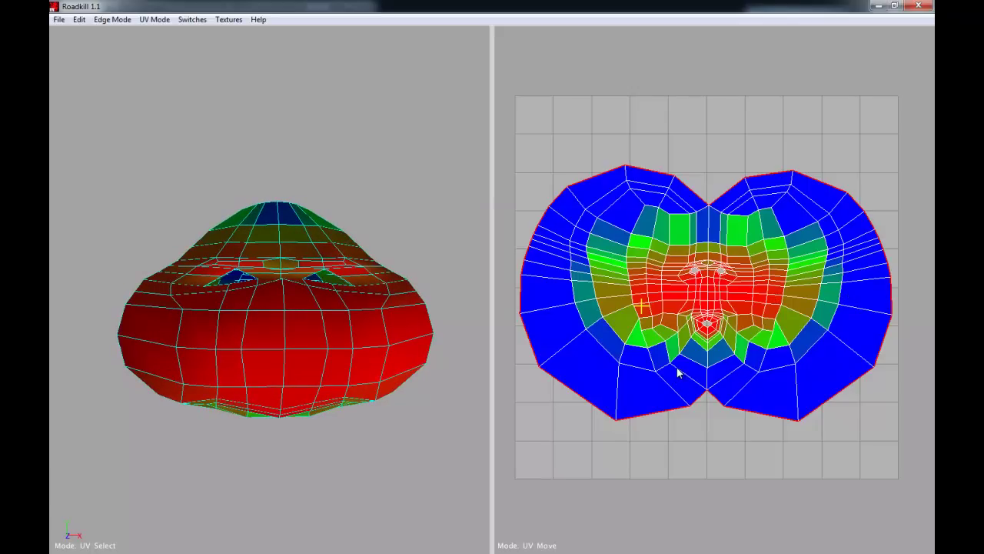
pyautogui.keyDown('alt'); pyautogui.moveTo(677, 369); pyautogui.dragTo(679, 371, button='middle'); pyautogui.keyUp('alt')
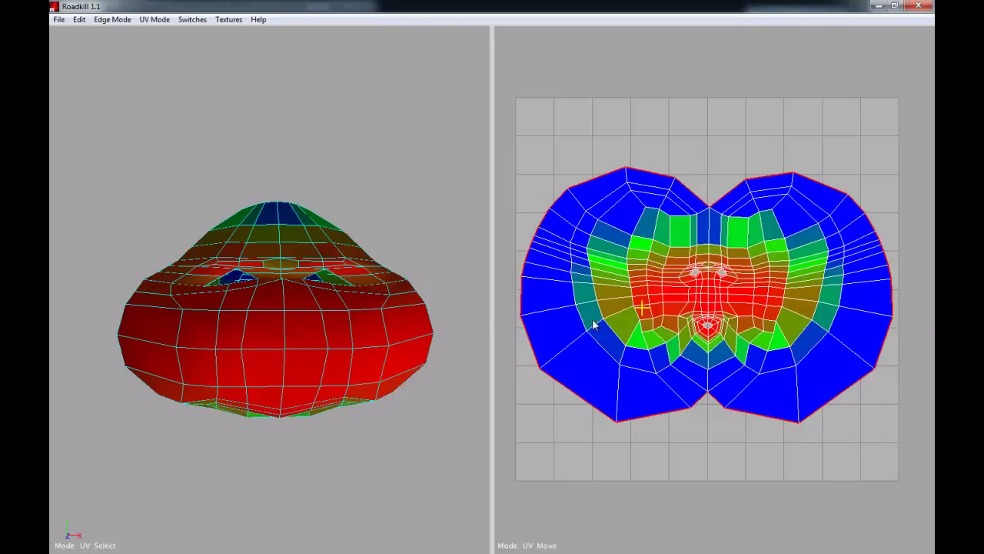
pyautogui.keyDown('alt'); pyautogui.moveTo(639, 310); pyautogui.dragTo(639, 310, button='middle'); pyautogui.keyUp('alt')
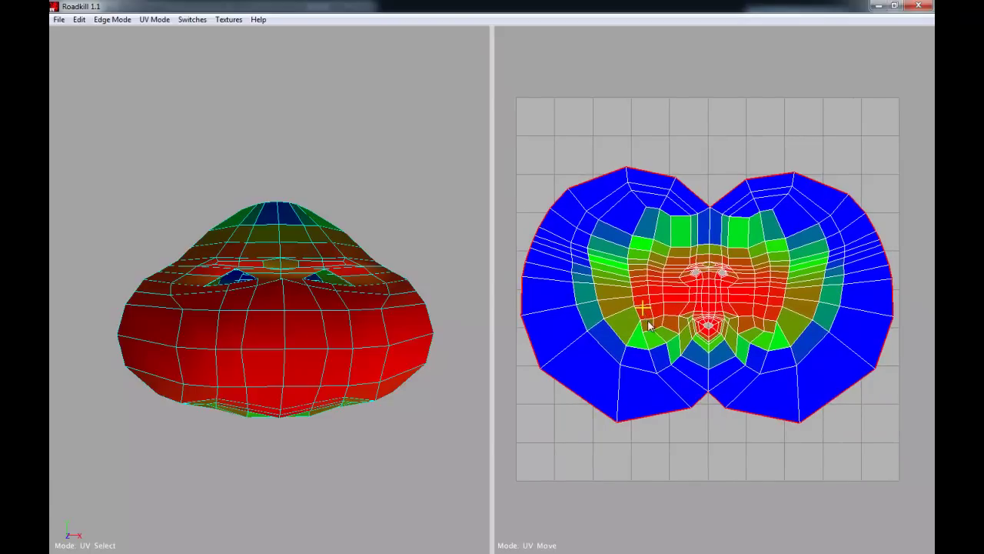
# Step: Select and pin the four outer corner UVs on the layout's outline, two upper and two lower
pyautogui.press('q')
pyautogui.keyDown('shift'); pyautogui.moveTo(854, 176); pyautogui.dragTo(840, 198); pyautogui.keyUp('shift')
pyautogui.keyDown('shift'); pyautogui.moveTo(886, 362); pyautogui.dragTo(865, 378); pyautogui.keyUp('shift')
pyautogui.moveTo(523, 396); pyautogui.dragTo(560, 358)
pyautogui.keyDown('alt'); pyautogui.moveTo(712, 402); pyautogui.dragTo(709, 402, button='middle'); pyautogui.keyUp('alt')
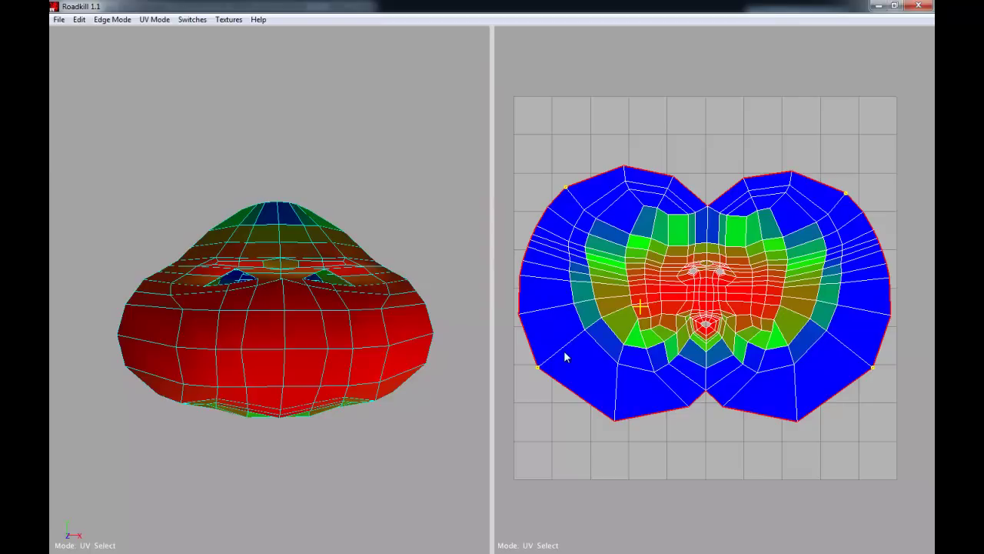
pyautogui.press('p')
# Step: Turn on the LSCM unwrapping method for the pinned layout
pyautogui.scroll(5, 638, 326)
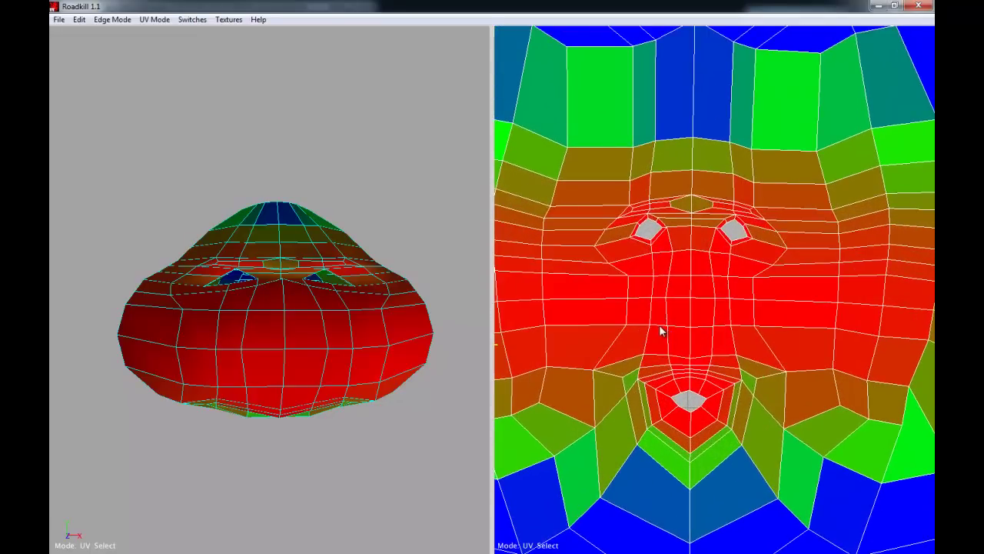
pyautogui.scroll(-5, 660, 331)
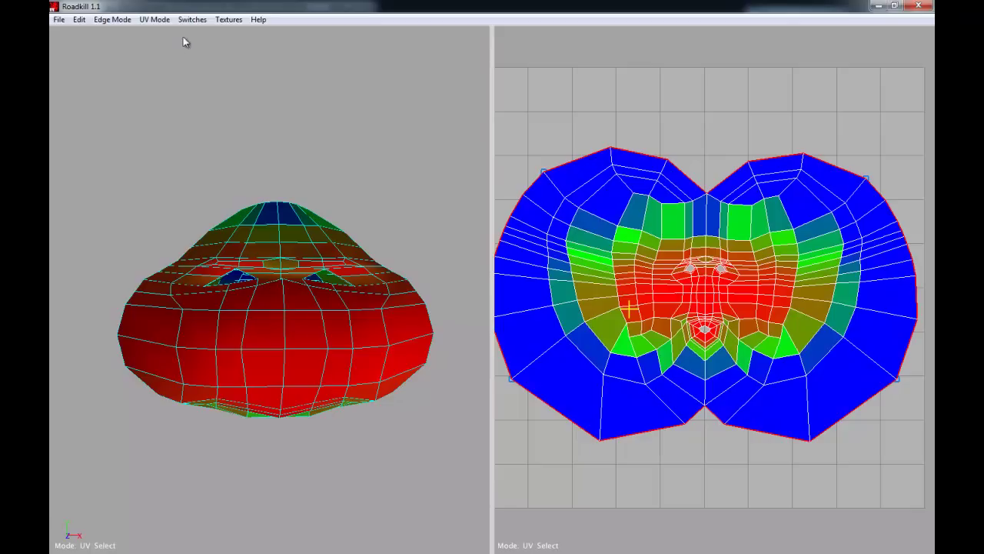
pyautogui.click(192, 19)
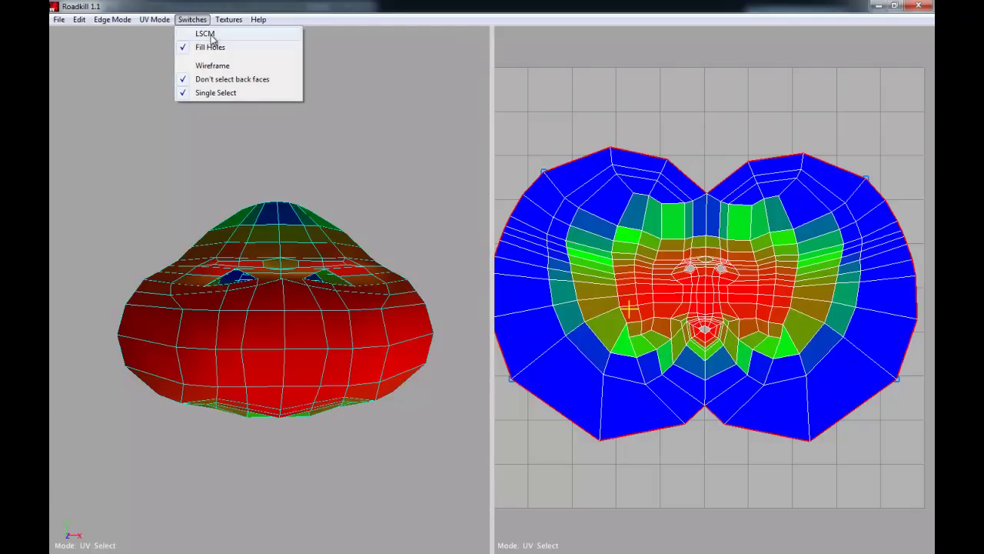
pyautogui.click(211, 35)
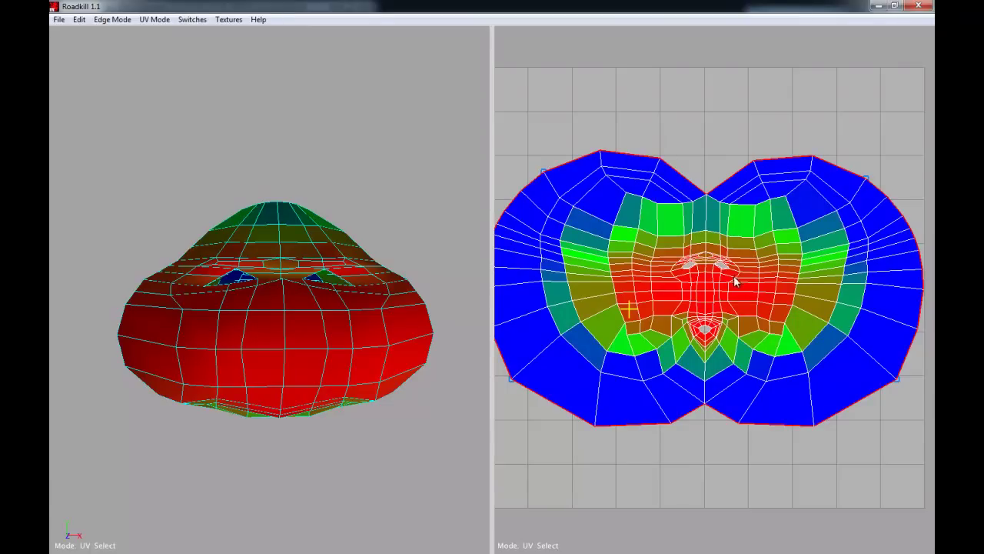
pyautogui.keyDown('alt'); pyautogui.moveTo(734, 277); pyautogui.dragTo(729, 245, button='middle'); pyautogui.keyUp('alt')
pyautogui.keyDown('alt'); pyautogui.moveTo(729, 245); pyautogui.dragTo(708, 227, button='right'); pyautogui.keyUp('alt')
pyautogui.scroll(-1, 709, 231)
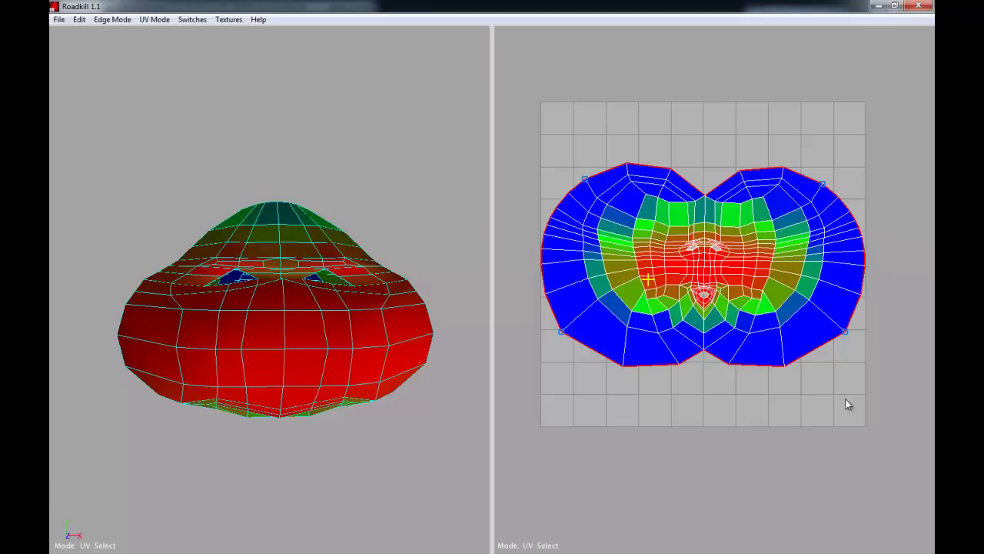
# Step: Stretch the layout vertically by moving the lower pinned corner UVs down and the upper pinned pair up
pyautogui.moveTo(864, 402); pyautogui.dragTo(550, 319)
pyautogui.press('w')
pyautogui.moveTo(703, 343); pyautogui.dragTo(706, 418)
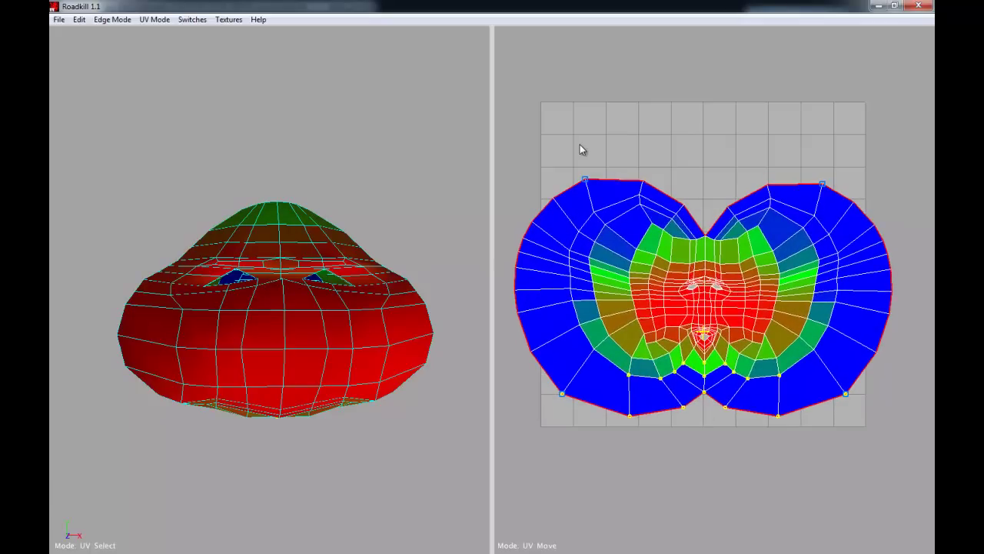
pyautogui.moveTo(859, 178); pyautogui.dragTo(929, 130, button='middle')
pyautogui.moveTo(772, 209); pyautogui.dragTo(844, 204)
pyautogui.moveTo(855, 144); pyautogui.dragTo(572, 199)
pyautogui.moveTo(670, 172); pyautogui.dragTo(672, 90)
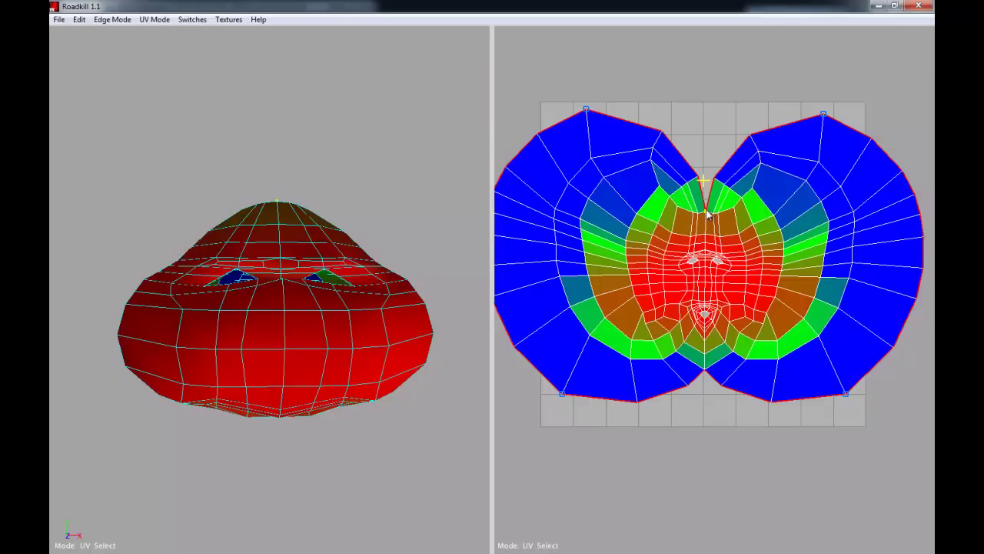
# Step: Pull the centre-line UV at the upper notch upward and the one at the lower notch downward, pinning both
pyautogui.press('w')
pyautogui.moveTo(706, 212); pyautogui.dragTo(708, 107)
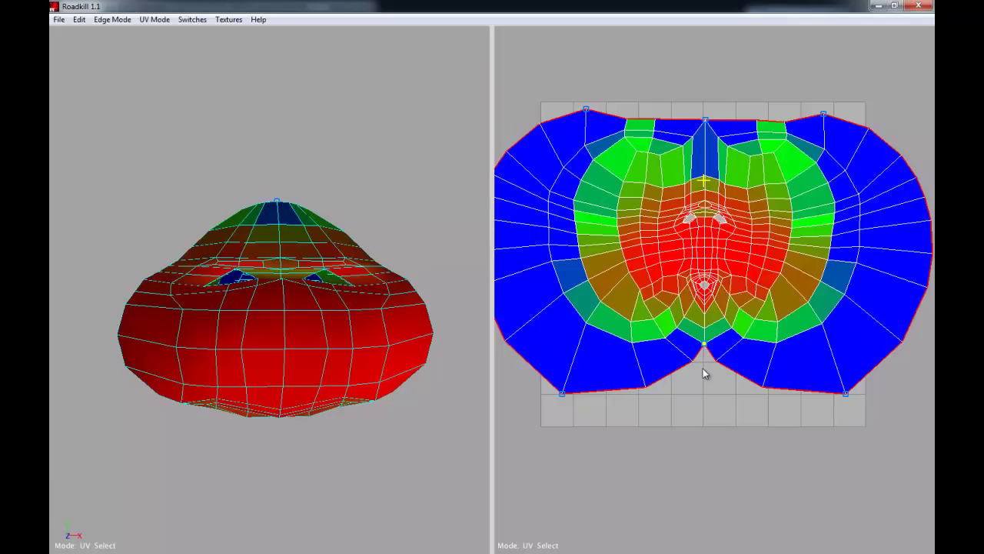
pyautogui.moveTo(705, 348); pyautogui.dragTo(709, 419)
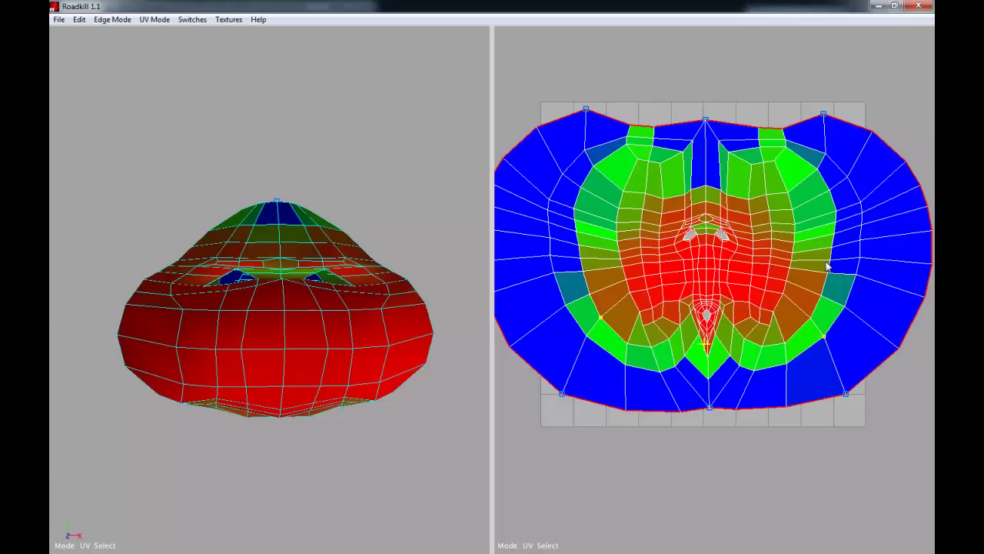
# Step: Select and pin UVs around the ring enclosing the face and spread them outward
pyautogui.click(817, 167)
pyautogui.click(593, 165)
pyautogui.press('w')
pyautogui.moveTo(717, 263); pyautogui.dragTo(750, 272)
pyautogui.moveTo(582, 172); pyautogui.dragTo(713, 198)
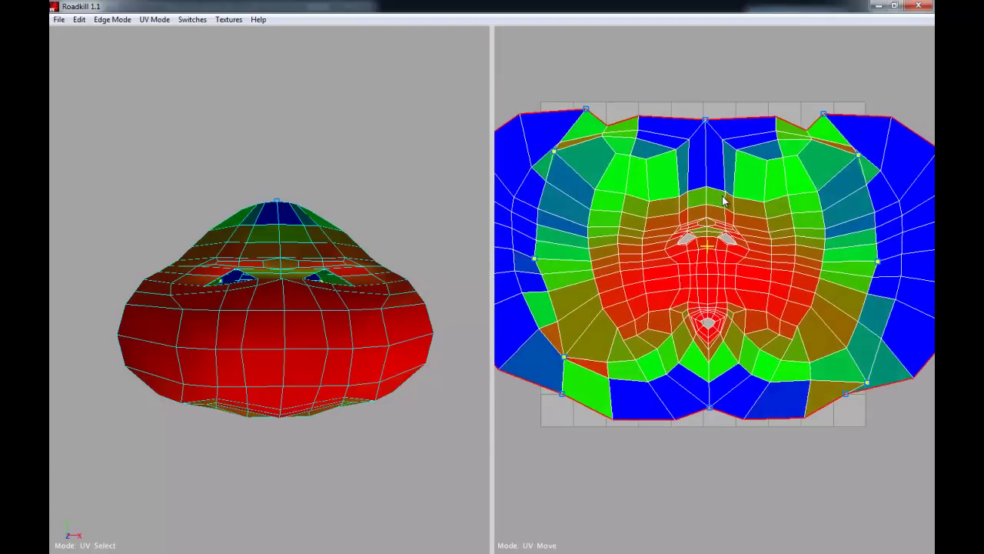
# Step: Spread the two upper outline pins farther apart and move the two lower outline pins down
pyautogui.scroll(-3, 715, 200)
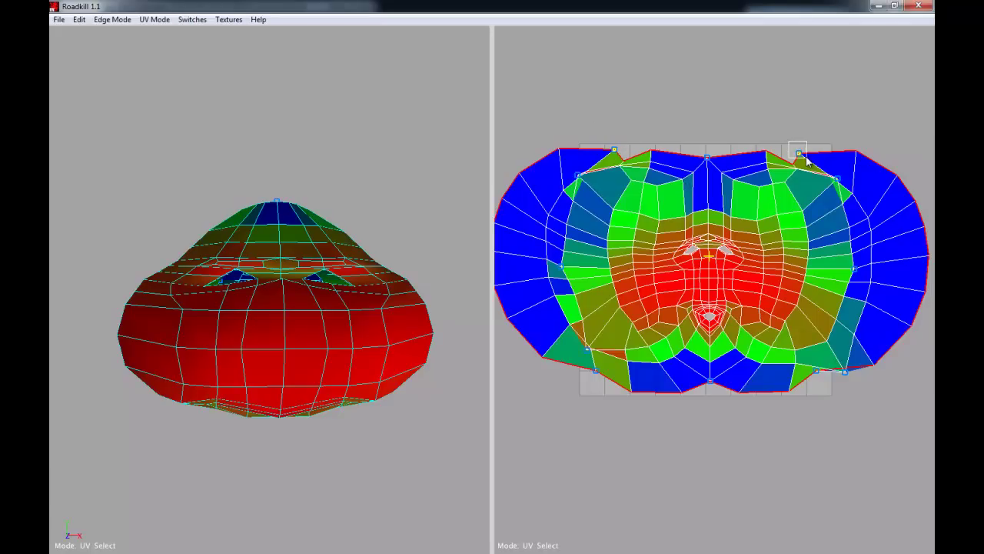
pyautogui.moveTo(741, 146); pyautogui.dragTo(807, 147, button='right')
pyautogui.moveTo(807, 148)
pyautogui.mouseDown()
pyautogui.moveTo(801, 171)
pyautogui.moveTo(799, 158)
pyautogui.mouseUp()
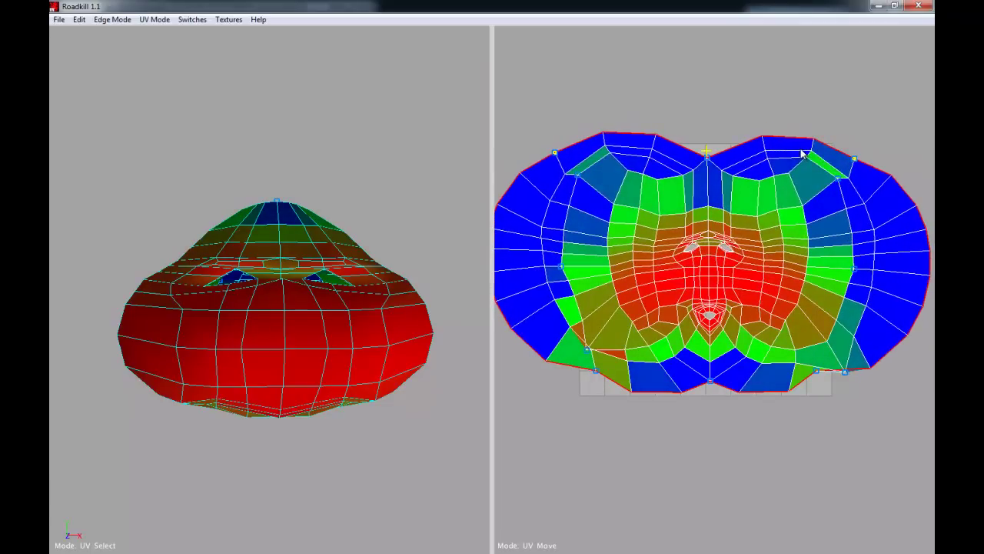
pyautogui.keyDown('alt'); pyautogui.moveTo(797, 333); pyautogui.dragTo(799, 314, button='middle'); pyautogui.keyUp('alt')
pyautogui.press('q')
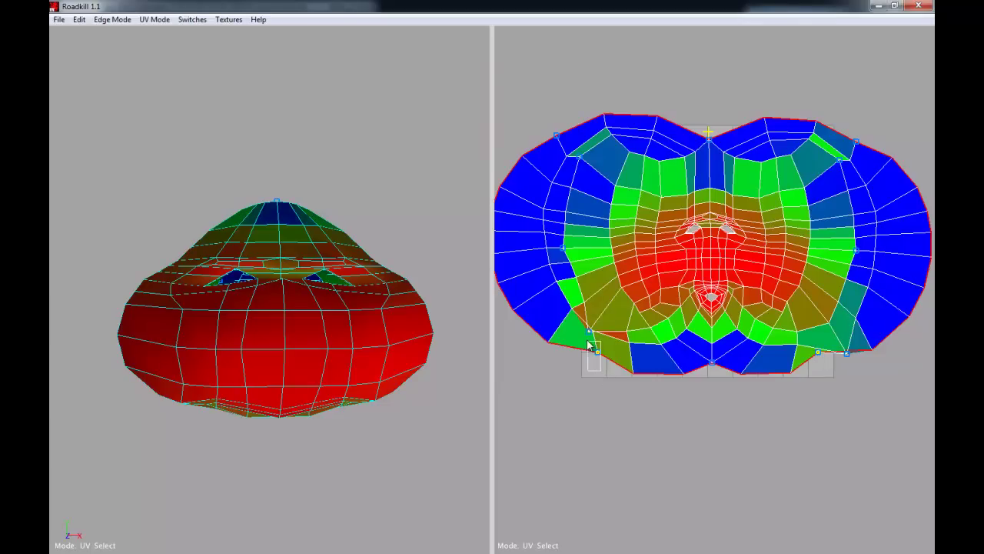
pyautogui.moveTo(600, 380); pyautogui.dragTo(595, 408)
# Step: Select the two lower inner-ring pins and move them up to roughly symmetrical positions
pyautogui.press('q')
pyautogui.moveTo(578, 321); pyautogui.dragTo(599, 341)
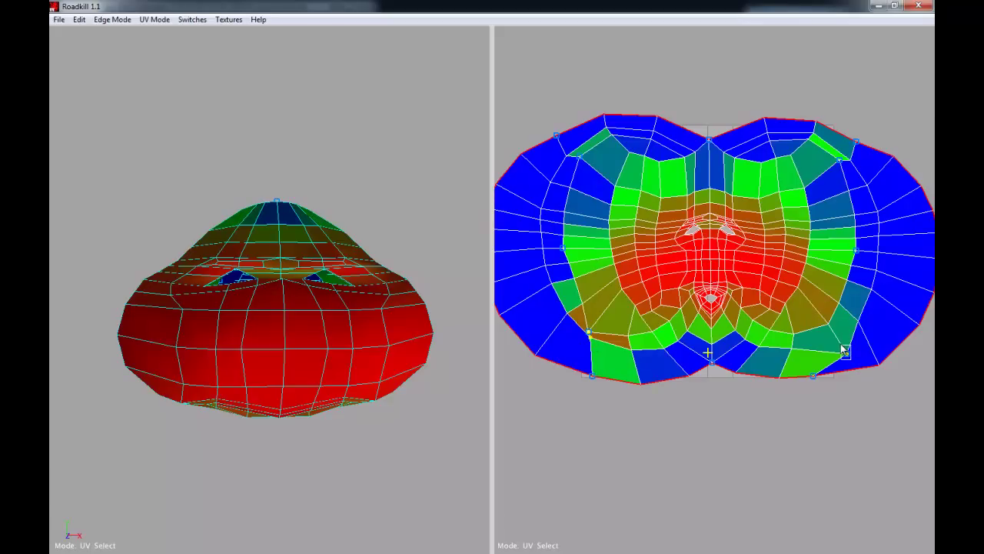
pyautogui.moveTo(825, 340); pyautogui.dragTo(828, 340, button='middle')
pyautogui.moveTo(824, 338); pyautogui.dragTo(826, 319, button='right')
pyautogui.moveTo(827, 326); pyautogui.dragTo(799, 337)
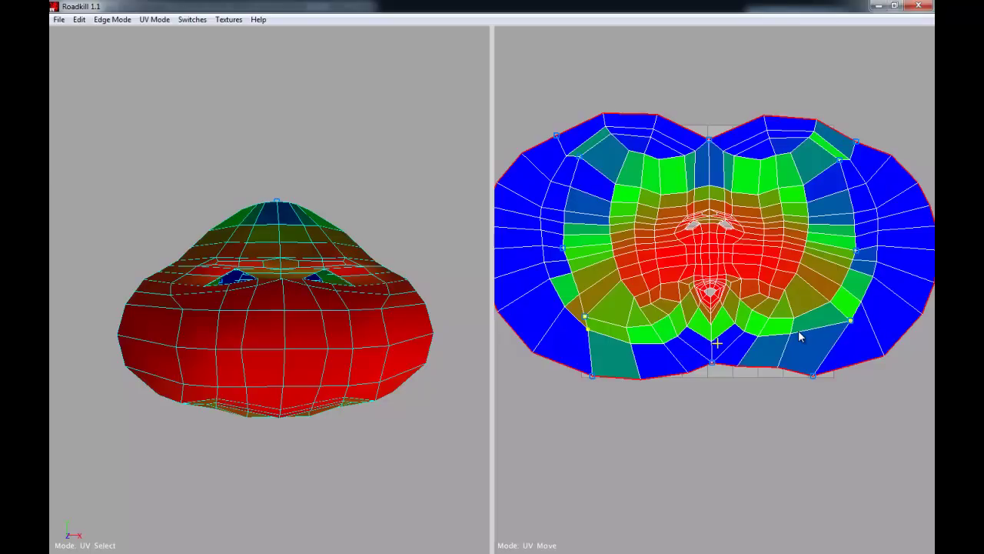
# Step: Select and pin four UVs around the central face, two beside the eyes and two above the mouth corners
pyautogui.keyDown('alt'); pyautogui.moveTo(752, 429); pyautogui.dragTo(746, 427, button='middle'); pyautogui.keyUp('alt')
pyautogui.press('q')
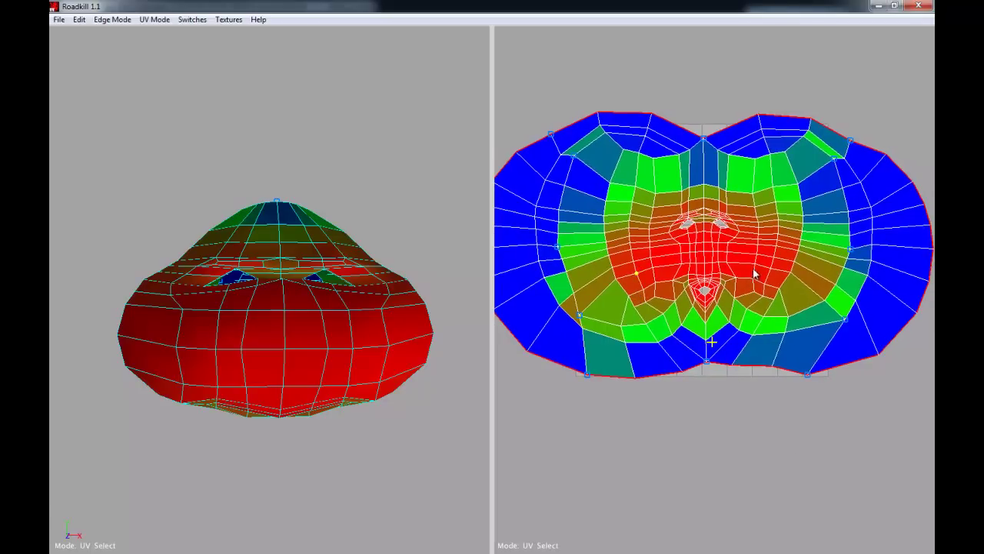
pyautogui.keyDown('alt'); pyautogui.moveTo(757, 295); pyautogui.dragTo(777, 301, button='right'); pyautogui.keyUp('alt')
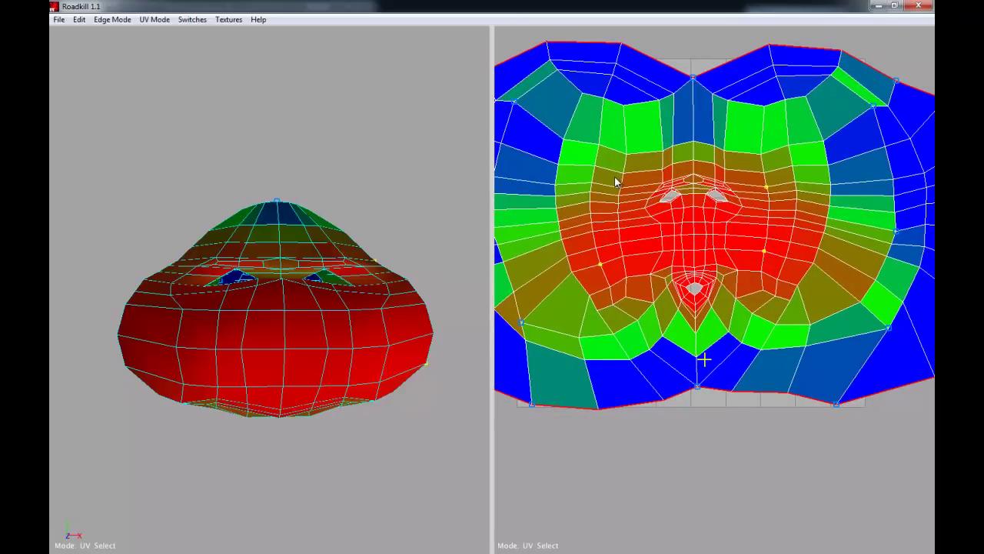
pyautogui.keyDown('shift'); pyautogui.moveTo(584, 175); pyautogui.dragTo(594, 185); pyautogui.keyUp('shift')
pyautogui.keyDown('alt'); pyautogui.moveTo(638, 235); pyautogui.dragTo(637, 230, button='middle'); pyautogui.keyUp('alt')
pyautogui.scroll(-2, 681, 249)
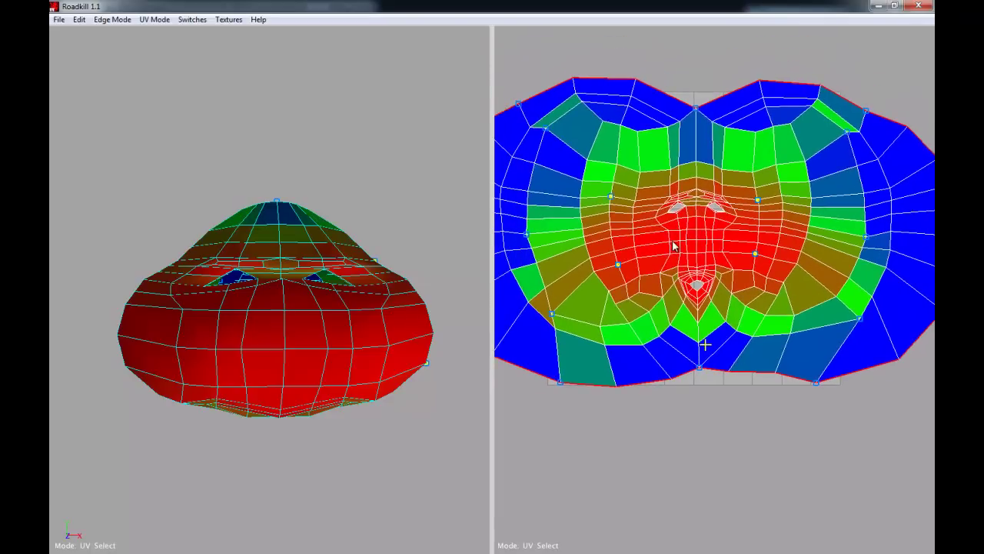
# Step: Spread the four pinned face UVs apart to enlarge the central face area
pyautogui.press('w')
pyautogui.moveTo(685, 230); pyautogui.dragTo(711, 236, button='right')
pyautogui.moveTo(711, 241); pyautogui.dragTo(708, 238)
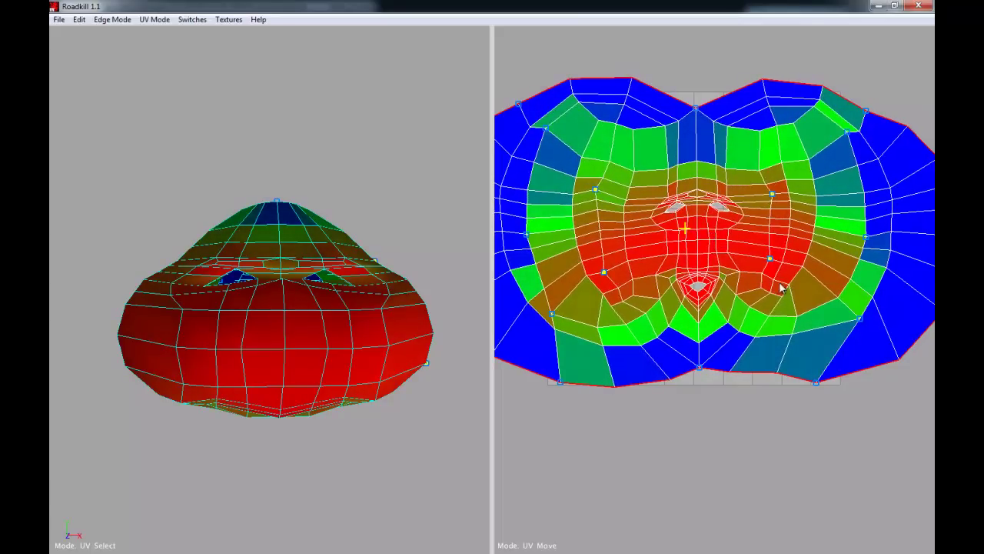
pyautogui.scroll(-3, 780, 284)
pyautogui.moveTo(696, 248); pyautogui.dragTo(715, 256, button='right')
pyautogui.moveTo(715, 260)
pyautogui.mouseDown()
pyautogui.moveTo(780, 275)
pyautogui.moveTo(690, 240)
pyautogui.moveTo(714, 282)
pyautogui.moveTo(697, 280)
pyautogui.mouseUp()
# Step: Select the entire UV layout and scale it down to fit inside the UV grid
pyautogui.moveTo(904, 115); pyautogui.dragTo(627, 409)
pyautogui.press('w')
pyautogui.moveTo(708, 257); pyautogui.dragTo(622, 225)
pyautogui.scroll(6, 701, 241)
pyautogui.scroll(-5, 714, 243)
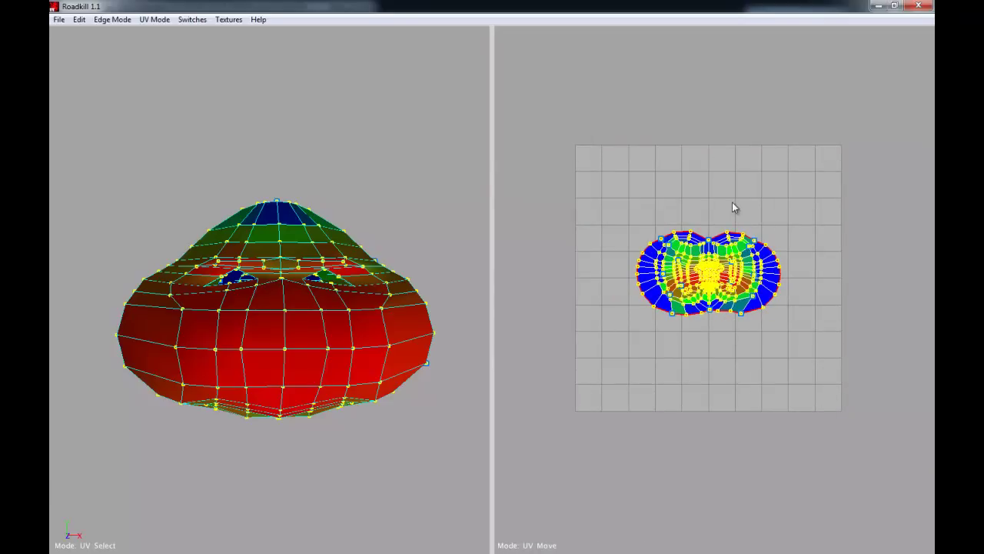
pyautogui.scroll(3, 714, 259)
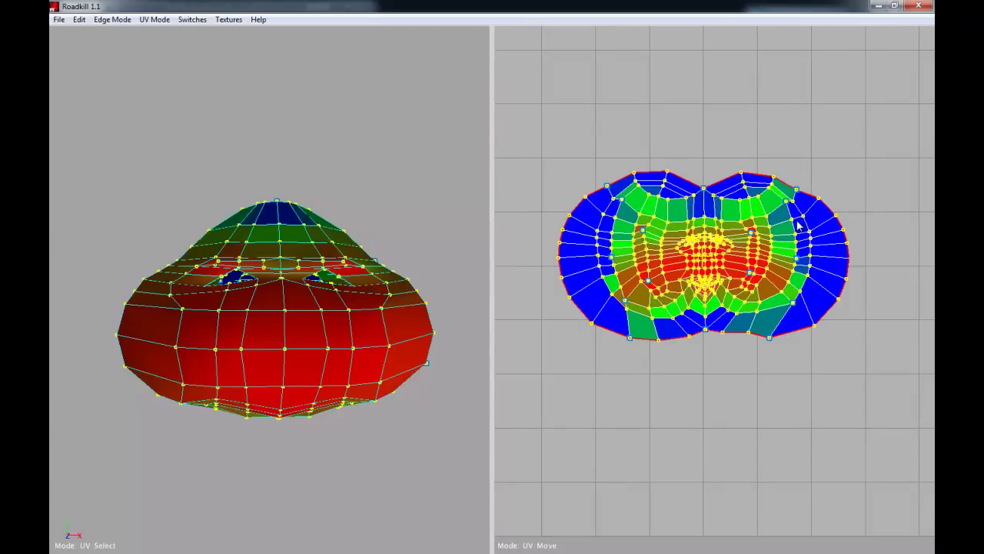
# Step: Select the UVs on the right side of the layout and move them outward, away from the centre line
pyautogui.moveTo(864, 155); pyautogui.dragTo(732, 373)
pyautogui.press('w')
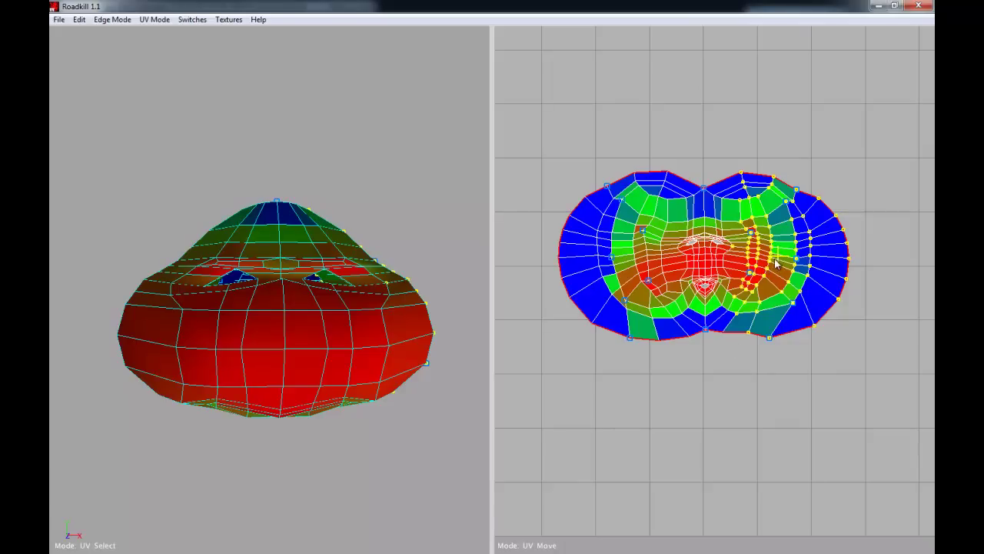
pyautogui.hotkey('ctrl', 'z')
pyautogui.hotkey('ctrl', 'z')
pyautogui.hotkey('ctrl', 'y')
pyautogui.hotkey('ctrl', 'y')
pyautogui.keyDown('alt'); pyautogui.moveTo(777, 251); pyautogui.dragTo(761, 246, button='middle'); pyautogui.keyUp('alt')
pyautogui.moveTo(762, 250); pyautogui.dragTo(787, 260)
# Step: Select the UVs on the left side of the layout and move them outward to match the opposite side
pyautogui.keyDown('alt'); pyautogui.moveTo(714, 265); pyautogui.dragTo(739, 266, button='middle'); pyautogui.keyUp('alt')
pyautogui.moveTo(516, 134); pyautogui.dragTo(667, 401)
pyautogui.press('w')
pyautogui.moveTo(670, 257); pyautogui.dragTo(639, 263)
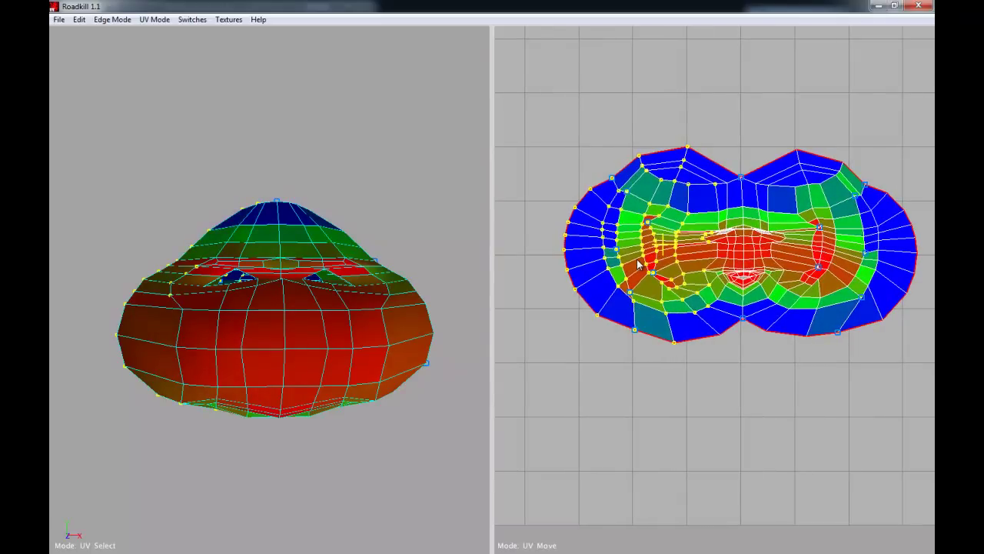
# Step: Select the UVs in the lower part of the layout, including the mouth, and move them down
pyautogui.scroll(-2, 701, 300)
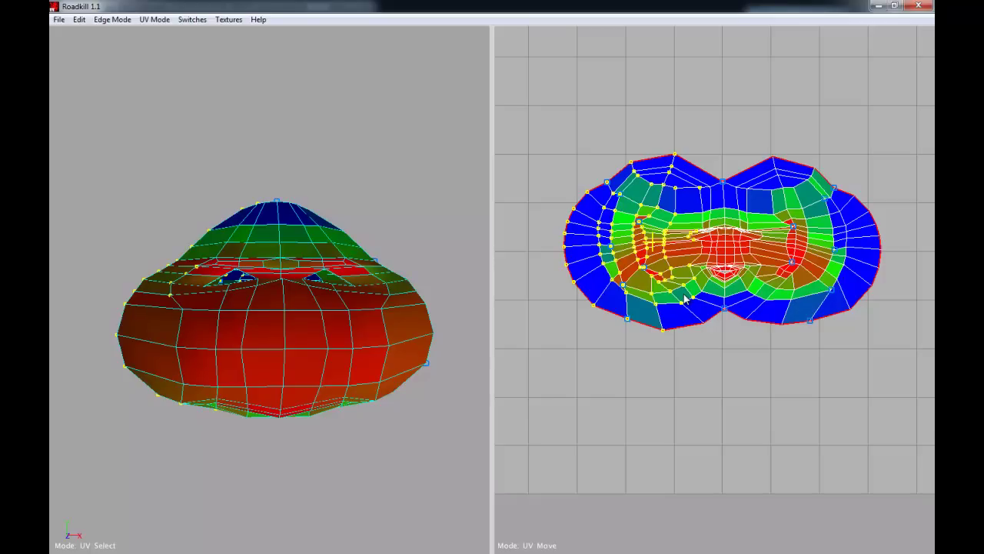
pyautogui.moveTo(877, 387); pyautogui.dragTo(589, 263)
pyautogui.press('w')
pyautogui.moveTo(738, 333); pyautogui.dragTo(738, 384)
# Step: Select and pin the two brow UVs above the eyes and move them upward
pyautogui.keyDown('alt'); pyautogui.moveTo(740, 366); pyautogui.dragTo(725, 365, button='middle'); pyautogui.keyUp('alt')
pyautogui.keyDown('alt'); pyautogui.moveTo(725, 365); pyautogui.dragTo(739, 326, button='right'); pyautogui.keyUp('alt')
pyautogui.keyDown('alt'); pyautogui.moveTo(732, 314); pyautogui.dragTo(706, 336, button='middle'); pyautogui.keyUp('alt')
pyautogui.keyDown('alt'); pyautogui.moveTo(706, 335); pyautogui.dragTo(709, 314, button='right'); pyautogui.keyUp('alt')
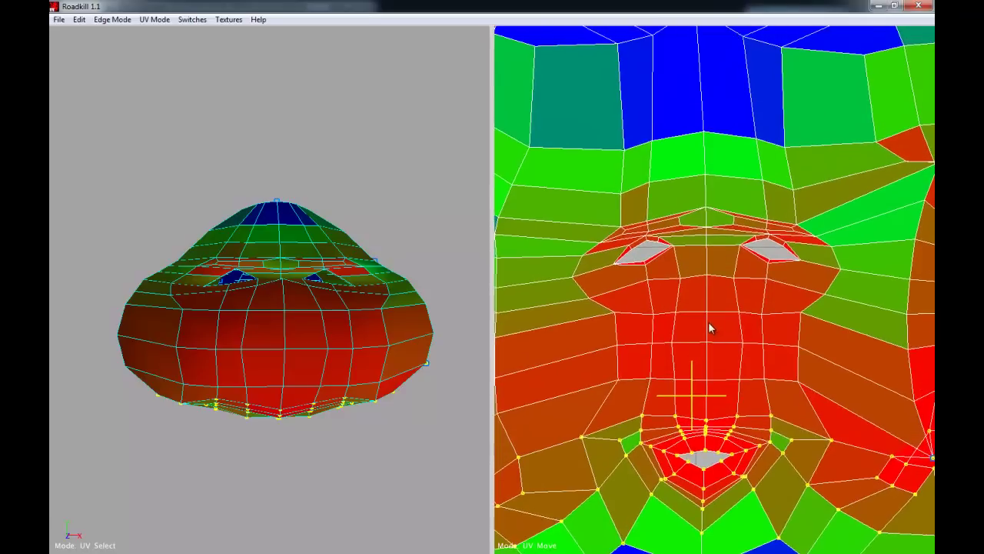
pyautogui.scroll(-2, 709, 321)
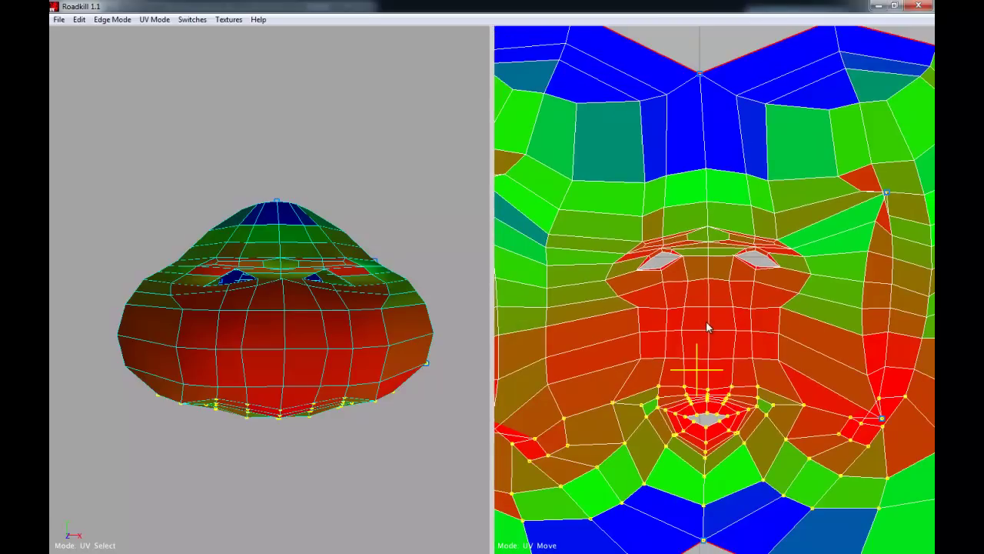
pyautogui.click(659, 242)
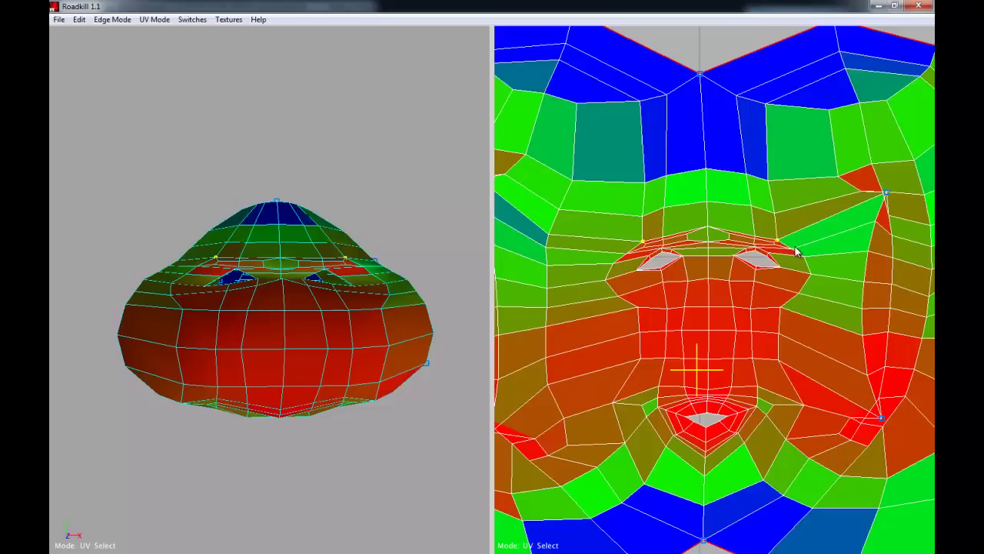
pyautogui.press('w')
pyautogui.moveTo(727, 232); pyautogui.dragTo(726, 177)
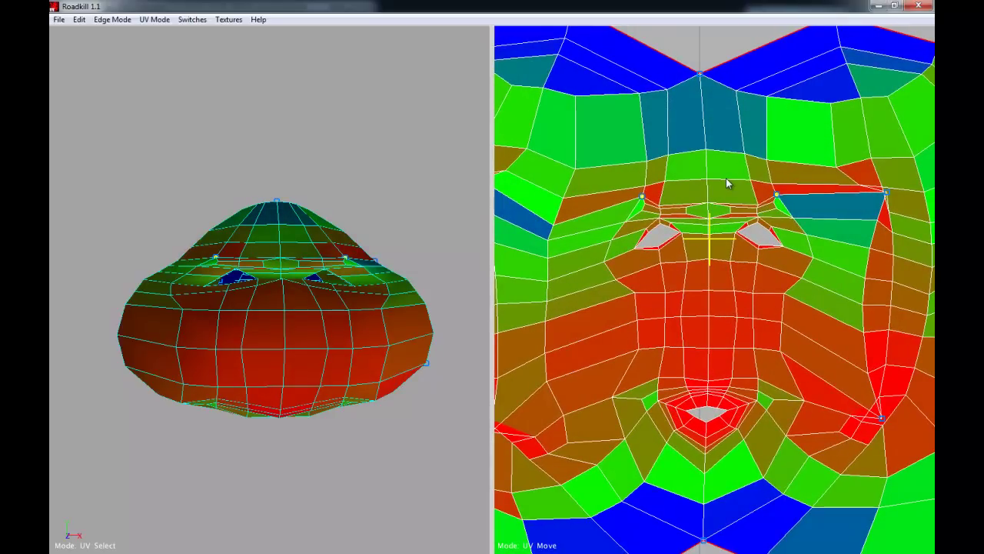
# Step: Select the UVs at the bottom centre of the layout, below the mouth, and move them down
pyautogui.scroll(-4, 742, 225)
pyautogui.keyDown('alt'); pyautogui.moveTo(736, 234); pyautogui.dragTo(732, 197, button='middle'); pyautogui.keyUp('alt')
pyautogui.scroll(2, 732, 224)
pyautogui.moveTo(724, 259)
pyautogui.keyDown('alt'); pyautogui.mouseDown(button='middle')
pyautogui.moveTo(730, 224)
pyautogui.moveTo(719, 241)
pyautogui.mouseUp(button='middle'); pyautogui.keyUp('alt')
pyautogui.moveTo(721, 245); pyautogui.dragTo(725, 248)
pyautogui.moveTo(625, 449); pyautogui.dragTo(775, 220)
pyautogui.scroll(-3, 731, 380)
pyautogui.moveTo(673, 377); pyautogui.dragTo(722, 319)
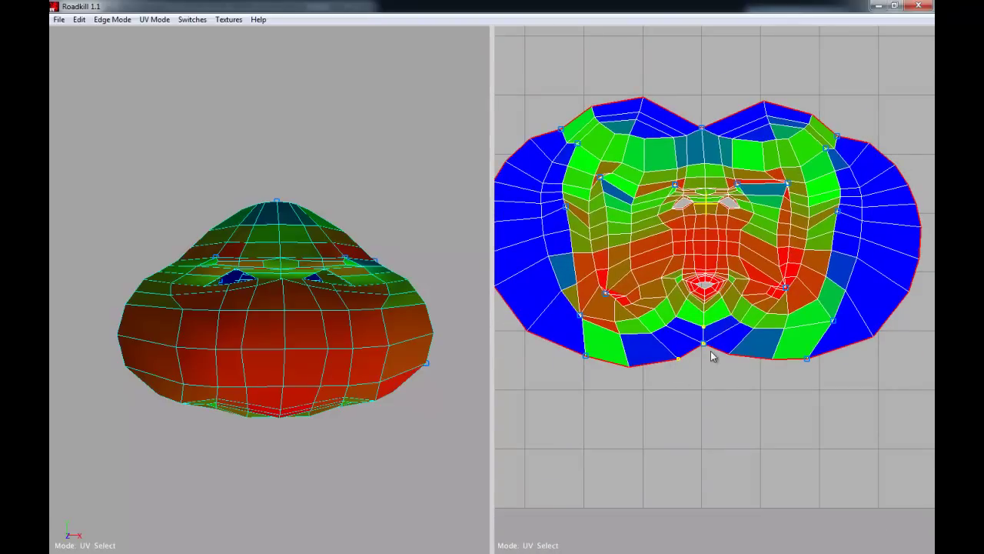
pyautogui.moveTo(705, 374); pyautogui.dragTo(703, 413)
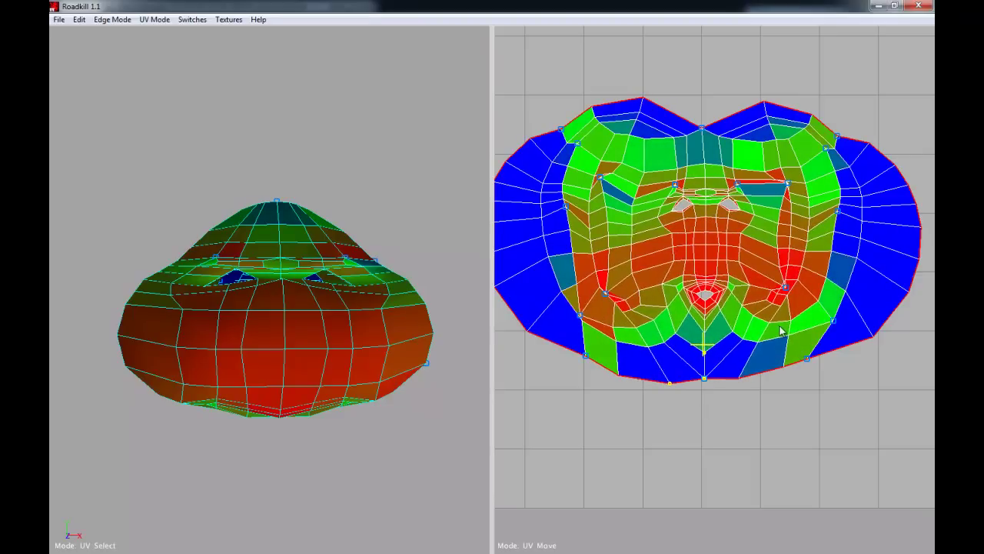
# Step: Select the four pinned UVs around the outer brows and cheeks and bring them inward, closer to the face centre
pyautogui.moveTo(780, 330); pyautogui.dragTo(749, 314, button='middle')
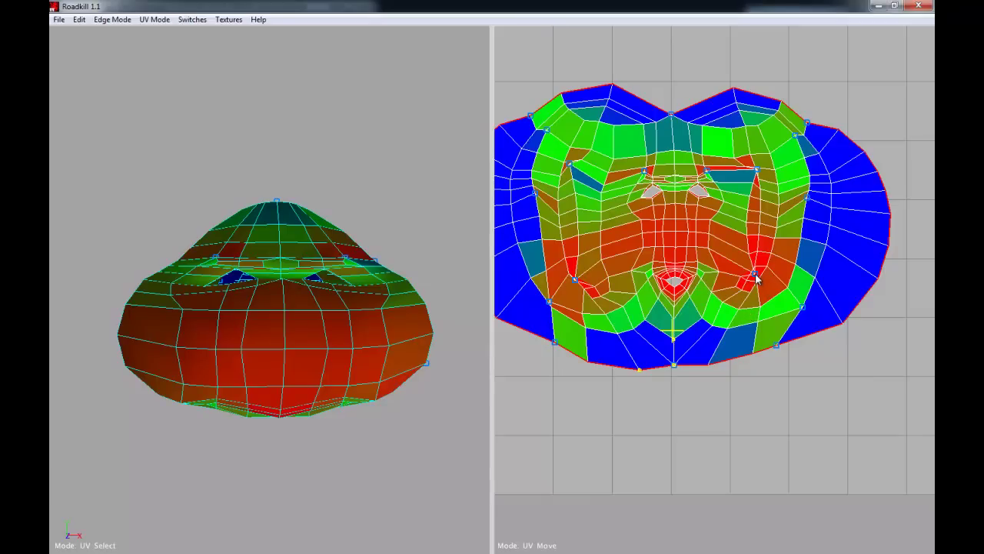
pyautogui.scroll(2, 733, 285)
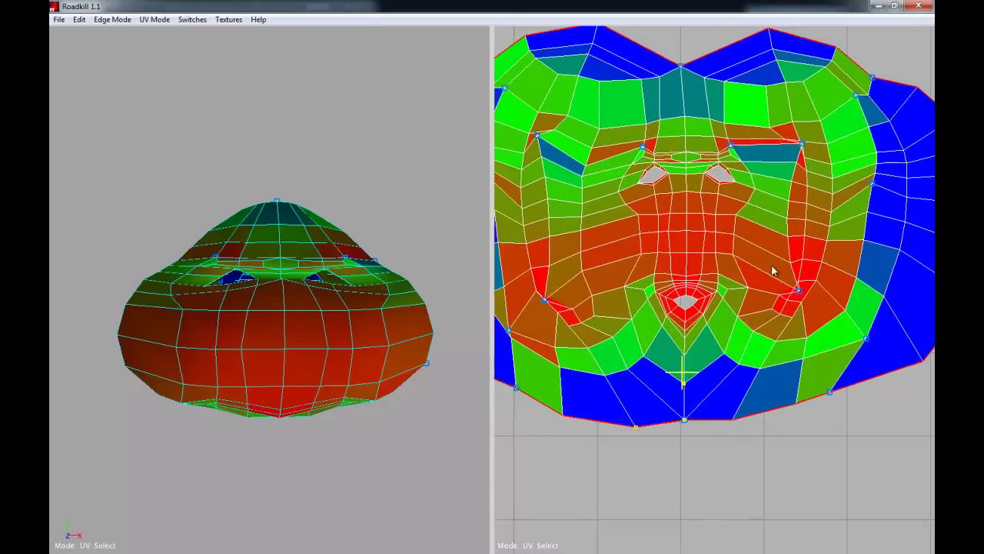
pyautogui.click(812, 149)
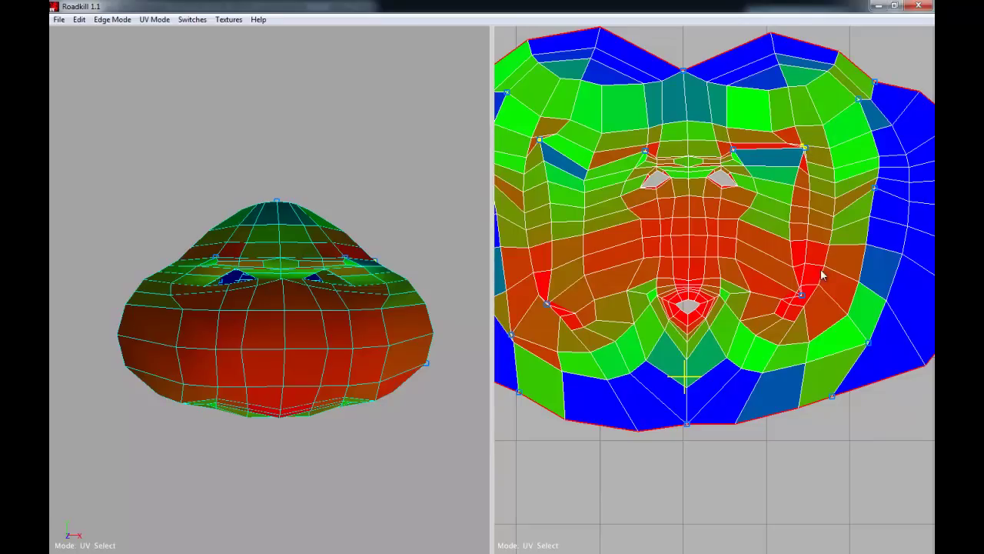
pyautogui.moveTo(795, 299); pyautogui.dragTo(793, 301)
pyautogui.moveTo(536, 309); pyautogui.dragTo(556, 290)
pyautogui.press('w')
pyautogui.moveTo(642, 244); pyautogui.dragTo(632, 238, button='middle')
pyautogui.moveTo(632, 242); pyautogui.dragTo(603, 218)
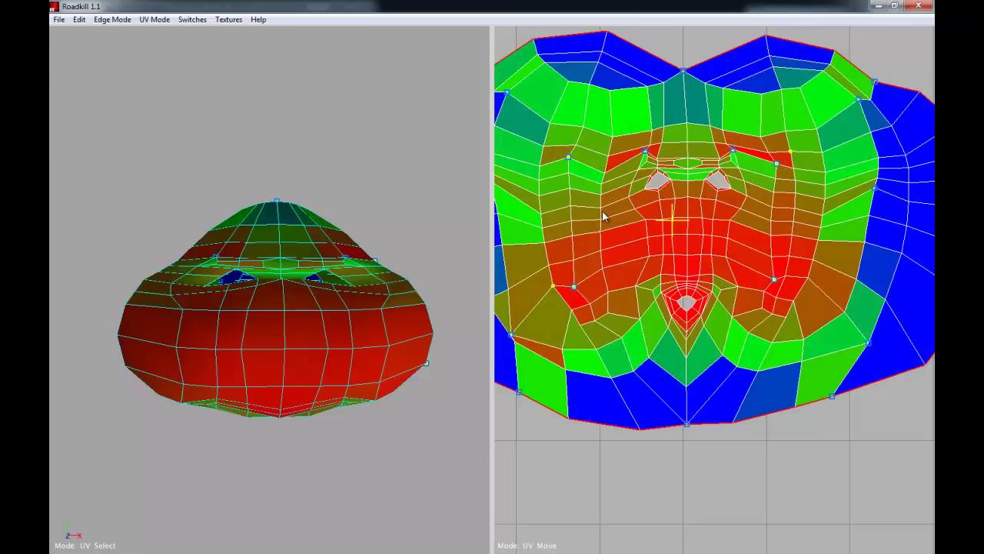
# Step: Select all the UVs in the central face area, from above the brows to the mouth, and scale them slightly inward
pyautogui.moveTo(546, 120); pyautogui.dragTo(798, 333)
pyautogui.press('w')
pyautogui.moveTo(718, 310)
pyautogui.mouseDown(button='middle')
pyautogui.moveTo(753, 318)
pyautogui.moveTo(719, 306)
pyautogui.mouseUp(button='middle')
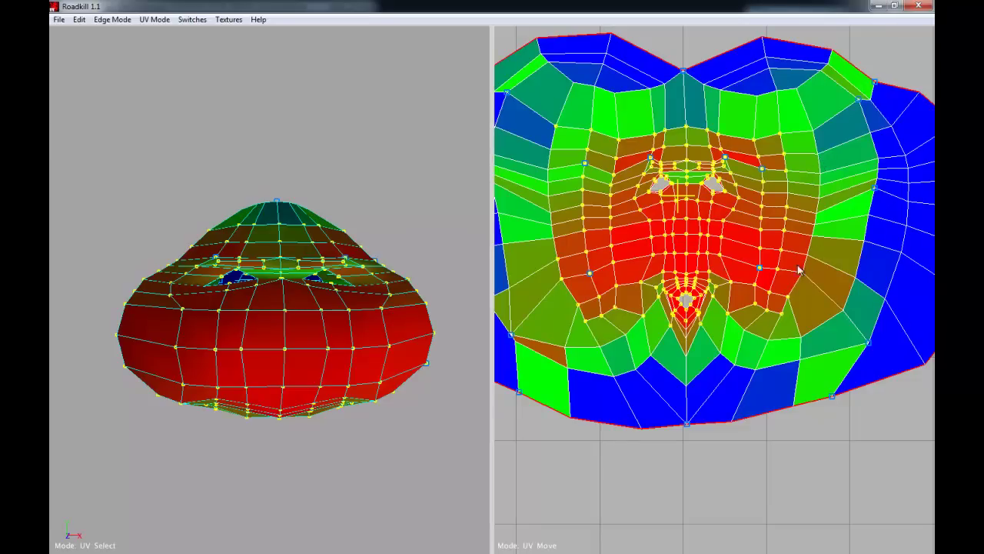
pyautogui.scroll(-2, 798, 231)
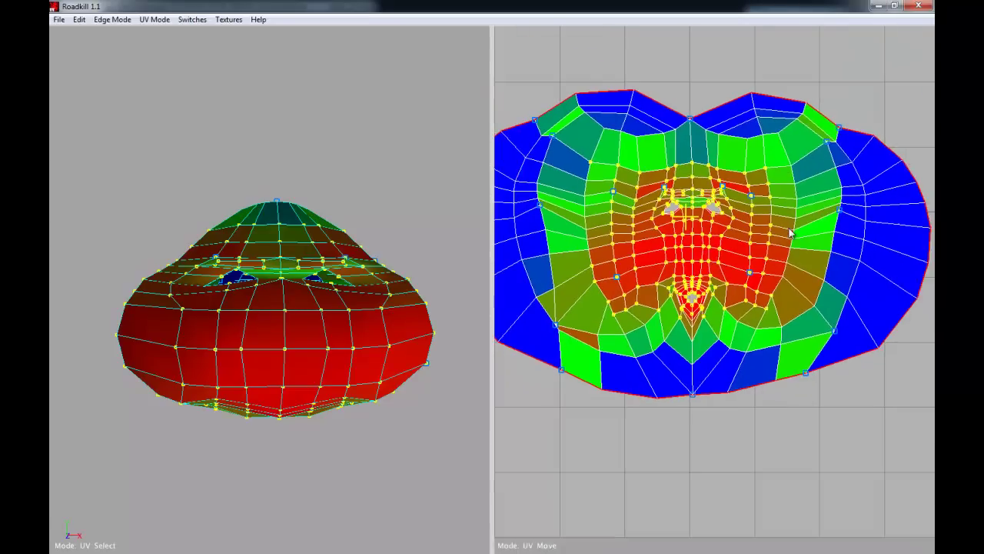
# Step: Select the four UVs framing the muzzle between the eyes and the mouth, and pin them
pyautogui.scroll(4, 798, 231)
pyautogui.scroll(-1, 754, 227)
pyautogui.press('q')
pyautogui.click(642, 198)
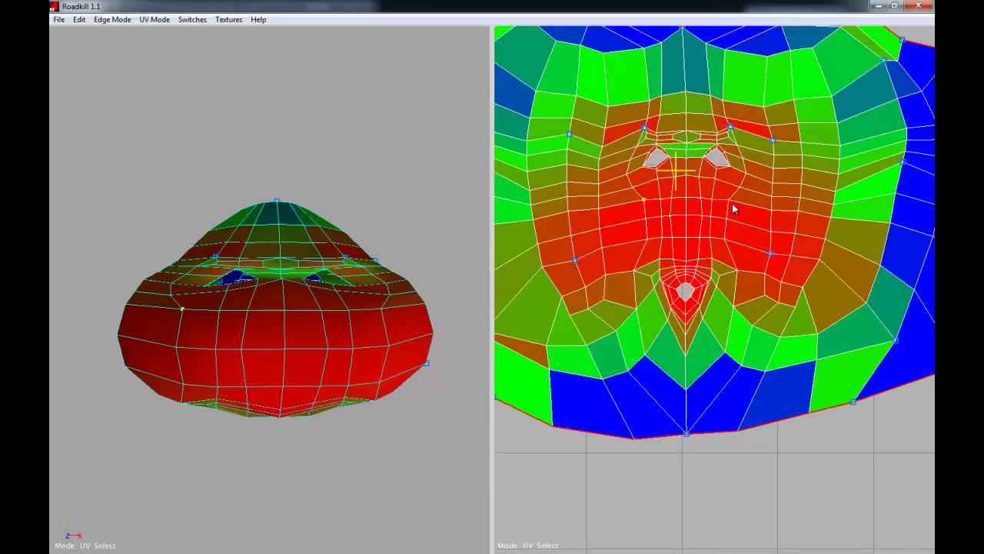
pyautogui.moveTo(642, 233); pyautogui.dragTo(651, 244)
pyautogui.press('w')
pyautogui.scroll(-4, 683, 227)
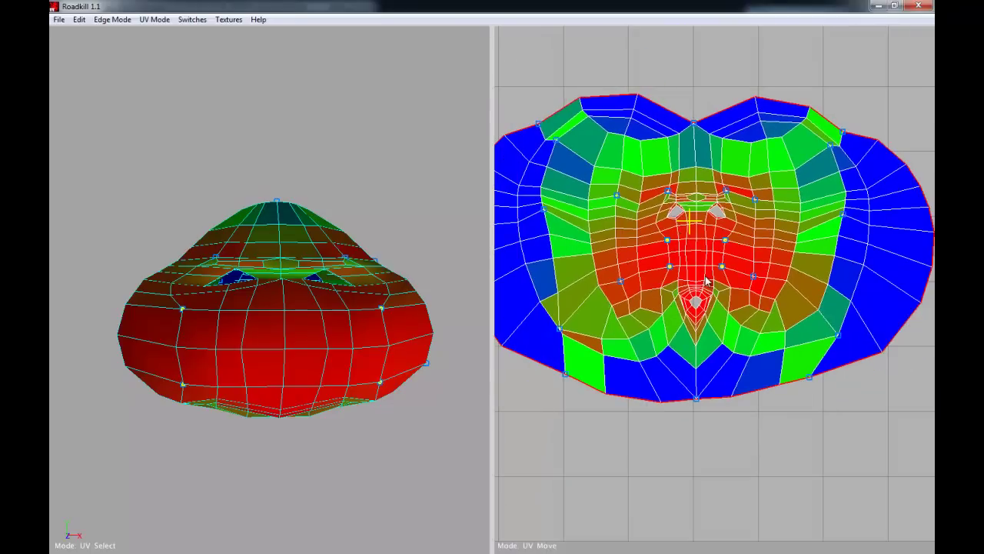
# Step: Select the muzzle UVs between the eyes and the mouth, widen them outward and move them down slightly
pyautogui.press('q')
pyautogui.moveTo(741, 227); pyautogui.dragTo(659, 287)
pyautogui.press('w')
pyautogui.moveTo(690, 270); pyautogui.dragTo(775, 246, button='right')
pyautogui.moveTo(775, 246); pyautogui.dragTo(716, 260)
pyautogui.moveTo(284, 371)
pyautogui.keyDown('alt'); pyautogui.mouseDown()
pyautogui.moveTo(315, 372)
pyautogui.moveTo(336, 334)
pyautogui.moveTo(292, 358)
pyautogui.mouseUp(); pyautogui.keyUp('alt')
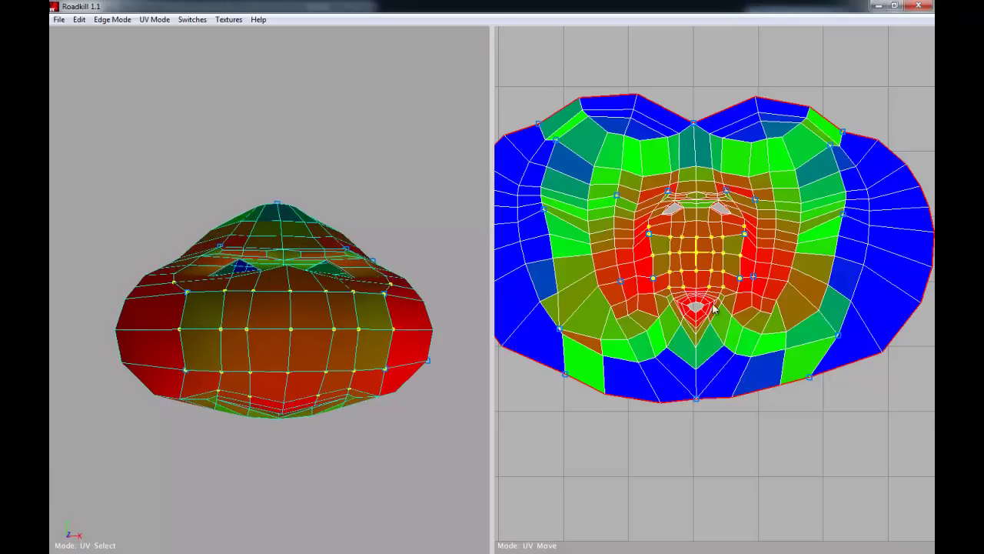
pyautogui.moveTo(716, 263); pyautogui.dragTo(717, 282)
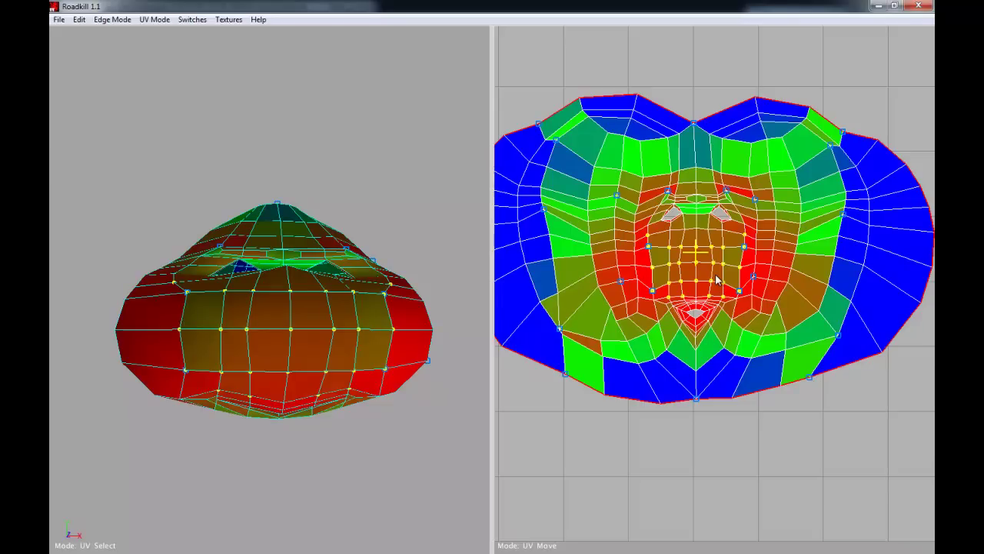
# Step: Select the two lower pinned cheek UVs, spread them slightly apart and move them down
pyautogui.press('q')
pyautogui.moveTo(621, 282); pyautogui.dragTo(654, 267)
# Step: Select and pin the two UVs on the sides of the lower lip, spread them apart and move them down
pyautogui.scroll(5, 659, 302)
pyautogui.keyDown('alt'); pyautogui.moveTo(668, 302); pyautogui.dragTo(688, 217, button='middle'); pyautogui.keyUp('alt')
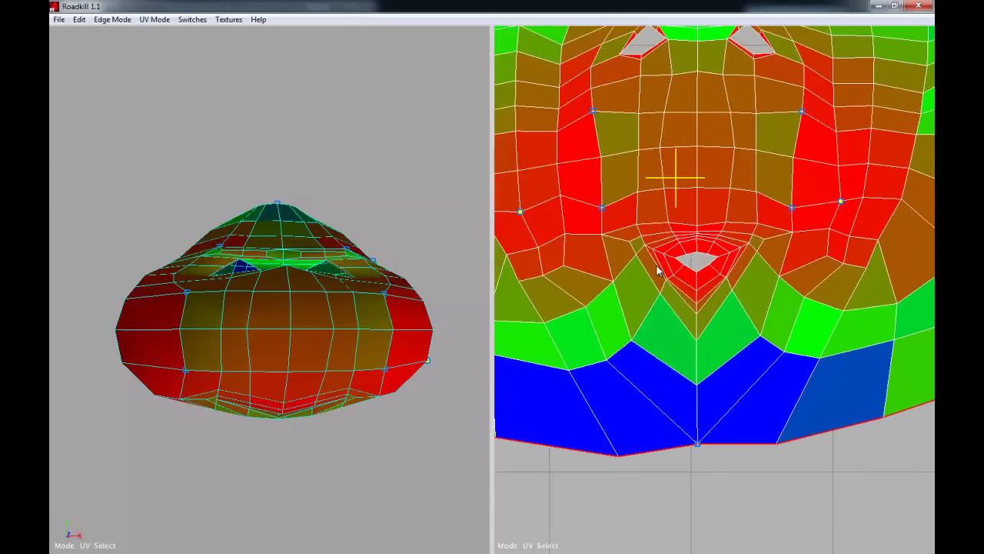
pyautogui.scroll(4, 676, 285)
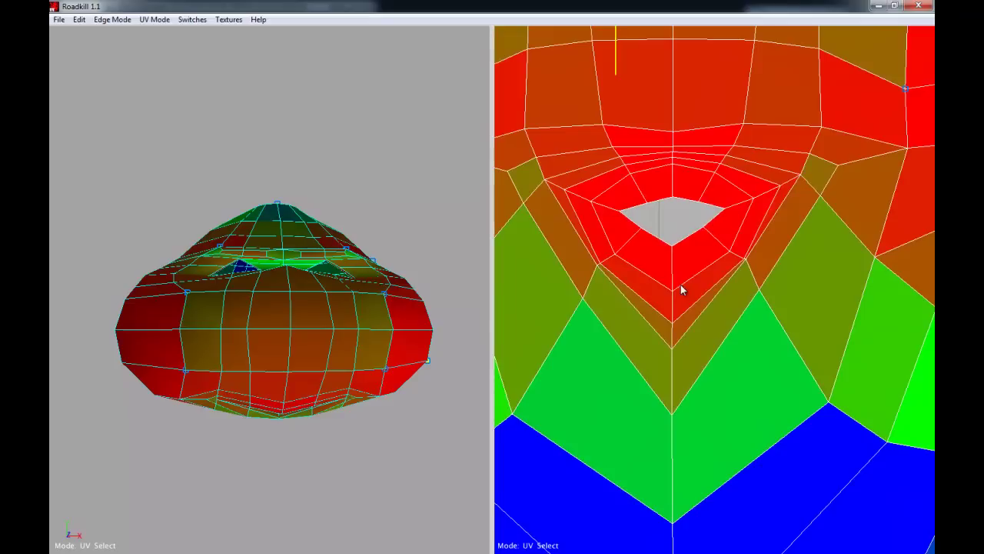
pyautogui.click(752, 263)
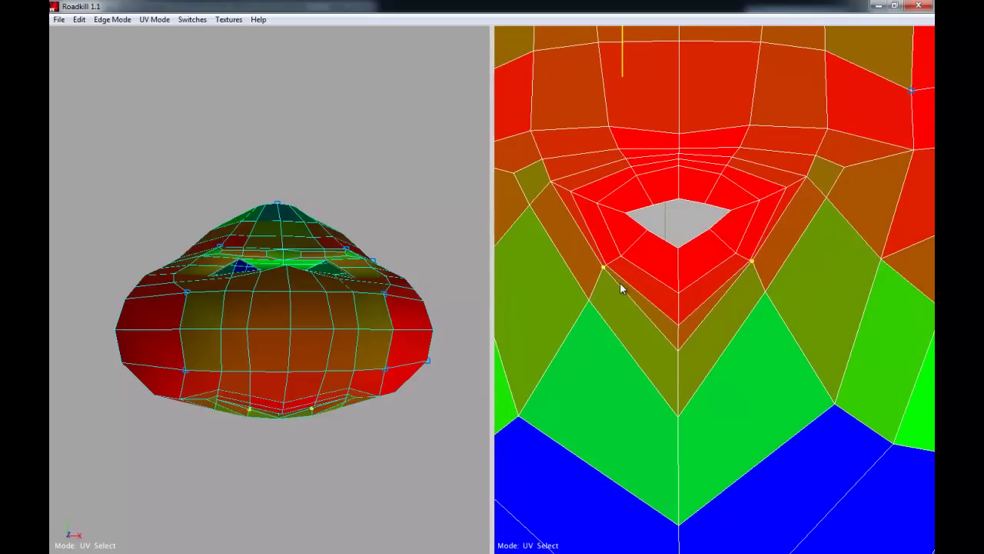
pyautogui.press('w')
pyautogui.moveTo(684, 281); pyautogui.dragTo(739, 292, button='right')
pyautogui.moveTo(739, 293); pyautogui.dragTo(740, 314)
pyautogui.scroll(-8, 739, 330)
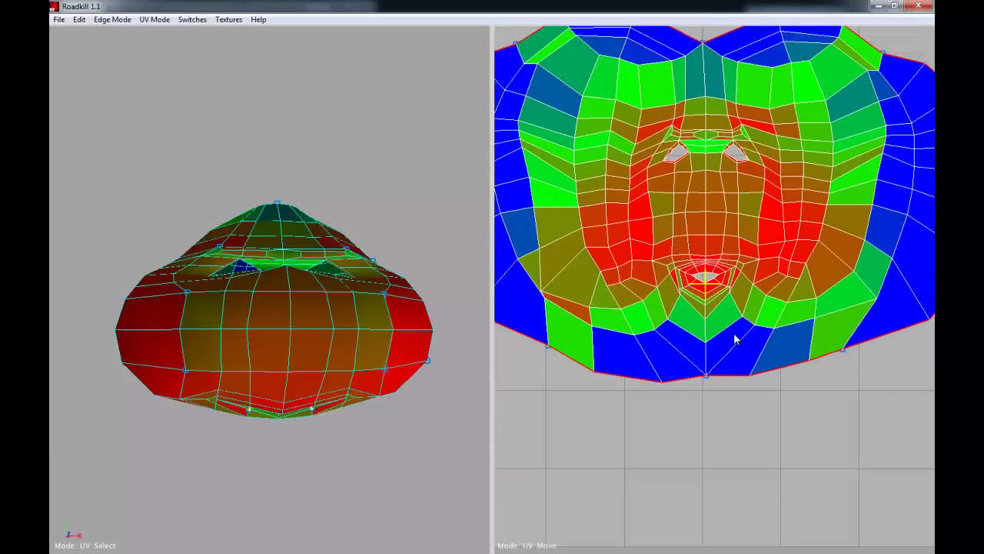
# Step: Select and pin the two chin UVs below the mouth, spread them outward and move them down
pyautogui.scroll(4, 738, 311)
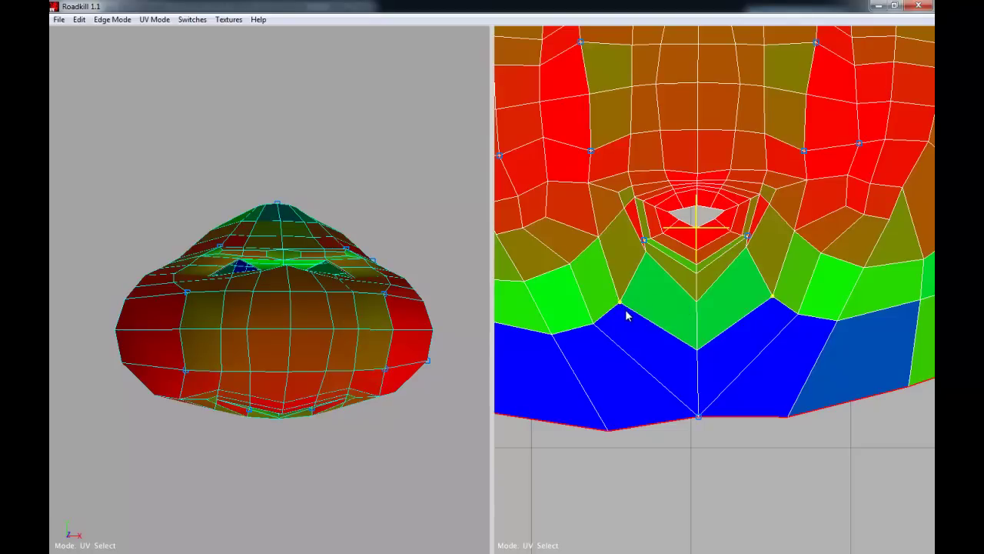
pyautogui.press('w')
pyautogui.moveTo(703, 306); pyautogui.dragTo(733, 319, button='right')
pyautogui.moveTo(734, 325); pyautogui.dragTo(733, 381)
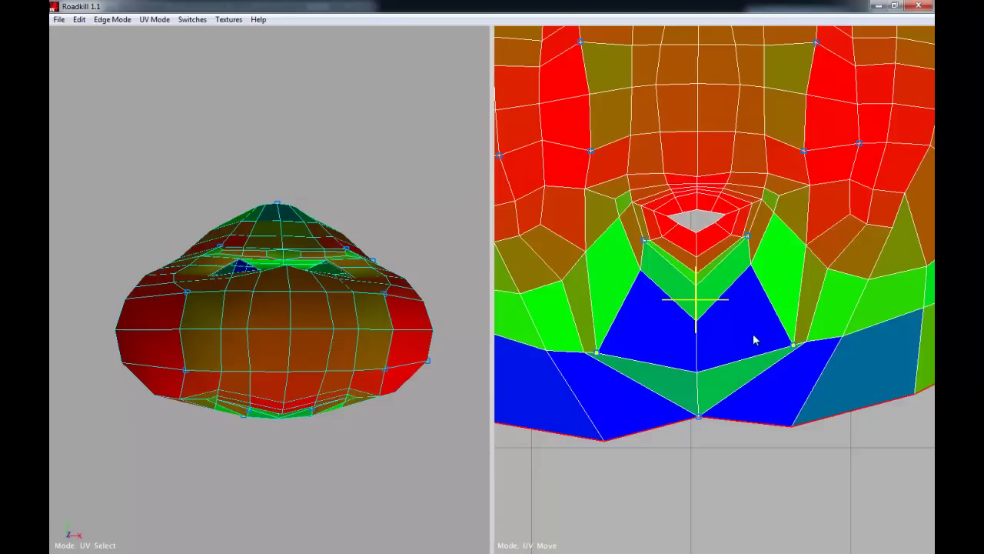
# Step: Select and pin the neighbouring pair of UVs just outside the chin pins, and move them outward and down
pyautogui.press('q')
pyautogui.press('w')
pyautogui.moveTo(621, 361); pyautogui.dragTo(646, 374)
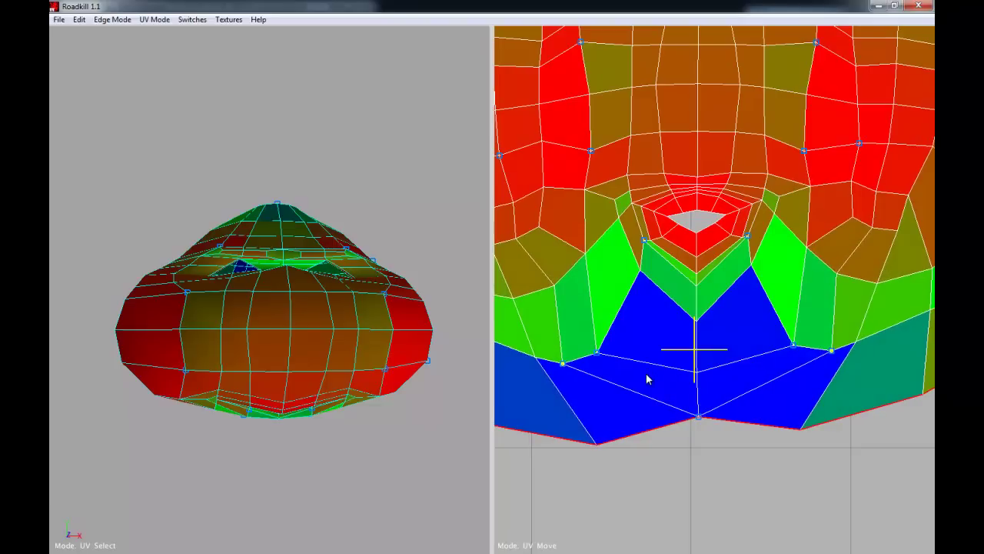
# Step: Select the lower lip UVs, including their two pins, spread them apart and move them down
pyautogui.moveTo(651, 347); pyautogui.dragTo(628, 361, button='middle')
pyautogui.moveTo(619, 266)
pyautogui.mouseDown()
pyautogui.moveTo(731, 288)
pyautogui.moveTo(719, 298)
pyautogui.moveTo(718, 358)
pyautogui.moveTo(720, 309)
pyautogui.mouseUp()
pyautogui.press('w')
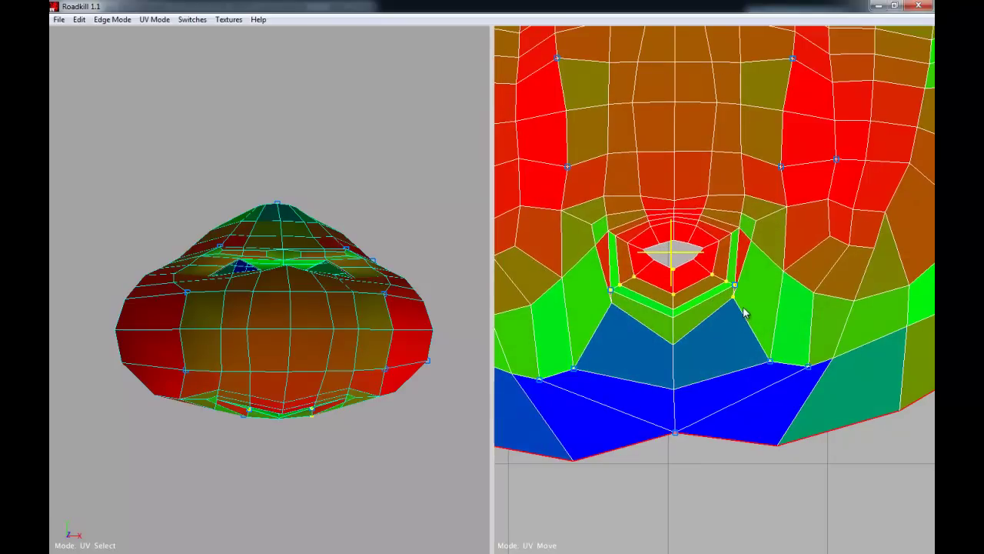
# Step: Select and pin the pair of UVs directly below the lower lip pins, spread them and move them down towards the chin
pyautogui.keyDown('shift'); pyautogui.moveTo(601, 308); pyautogui.dragTo(622, 303); pyautogui.keyUp('shift')
pyautogui.press('w')
pyautogui.moveTo(676, 313); pyautogui.dragTo(736, 329, button='right')
pyautogui.moveTo(736, 329); pyautogui.dragTo(717, 363)
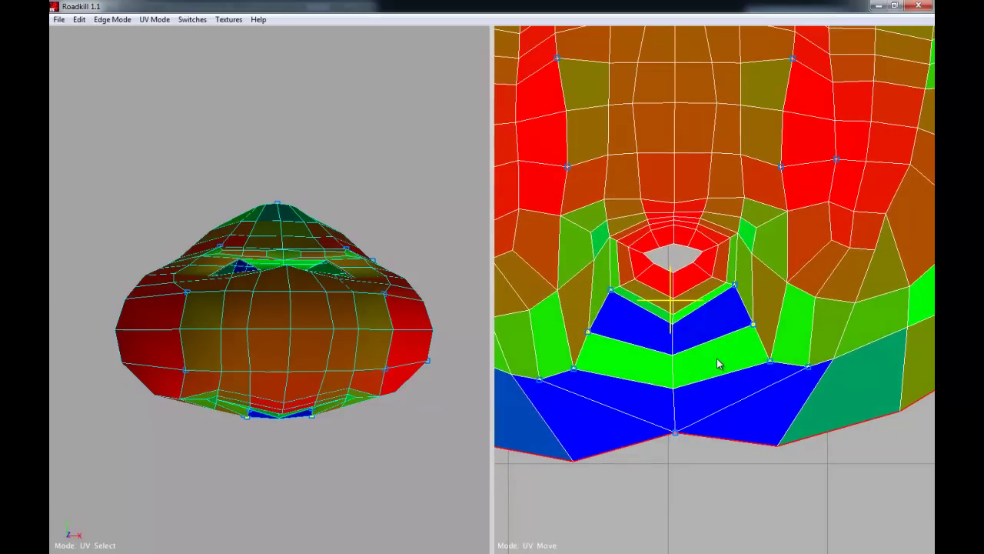
pyautogui.scroll(-3, 656, 334)
pyautogui.scroll(4, 656, 334)
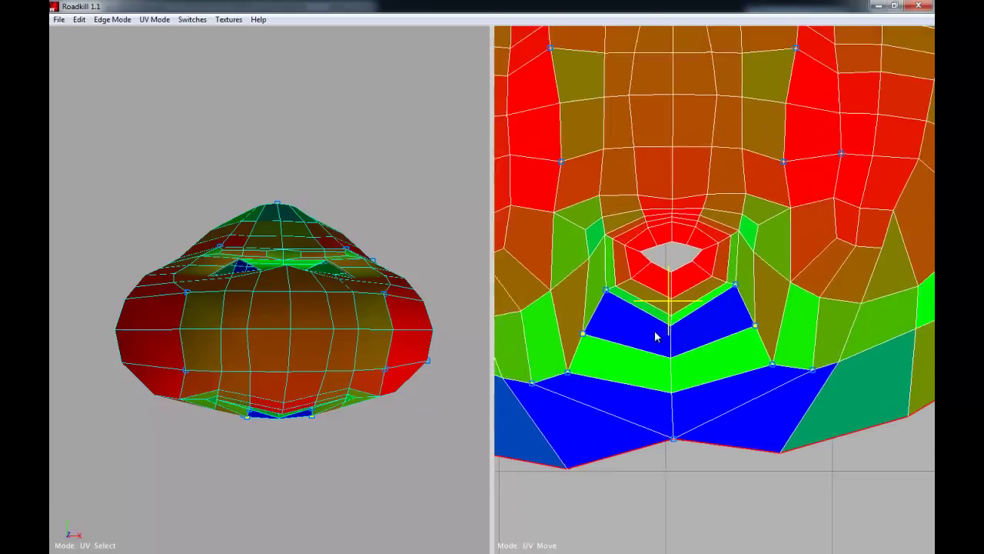
pyautogui.scroll(-1, 656, 334)
pyautogui.moveTo(663, 335); pyautogui.dragTo(664, 345)
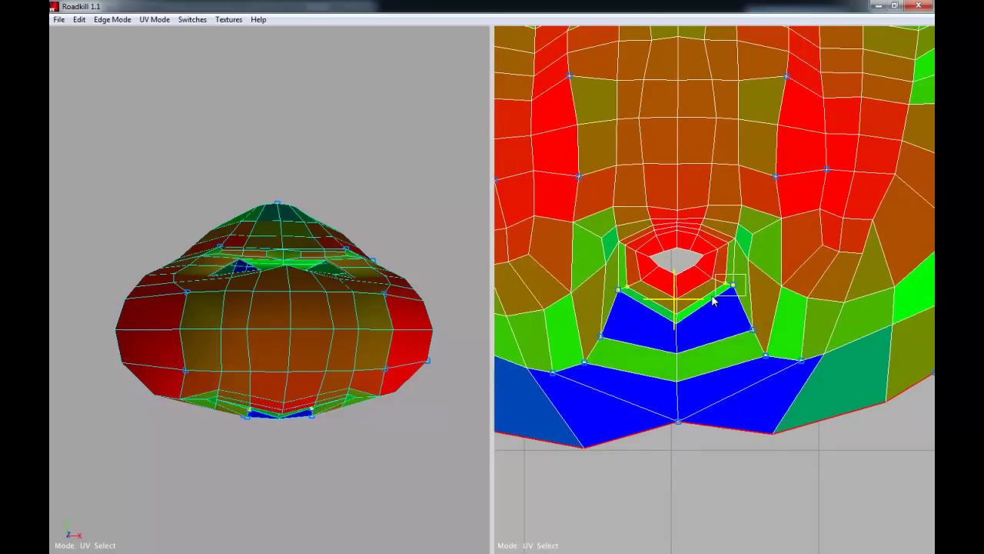
# Step: Move the lower lip pins down, and select the UVs below the mouth and move them down to open the mouth hole
pyautogui.moveTo(710, 299); pyautogui.dragTo(721, 344)
pyautogui.moveTo(702, 317); pyautogui.dragTo(685, 330, button='middle')
pyautogui.moveTo(537, 456); pyautogui.dragTo(823, 272)
pyautogui.moveTo(722, 295); pyautogui.dragTo(850, 404)
# Step: Select the outermost pair of pinned chin UVs and move them outward and slightly up
pyautogui.click(544, 416)
pyautogui.press('w')
pyautogui.moveTo(584, 422); pyautogui.dragTo(573, 405)
pyautogui.keyDown('alt'); pyautogui.moveTo(659, 395); pyautogui.dragTo(684, 400, button='middle'); pyautogui.keyUp('alt')
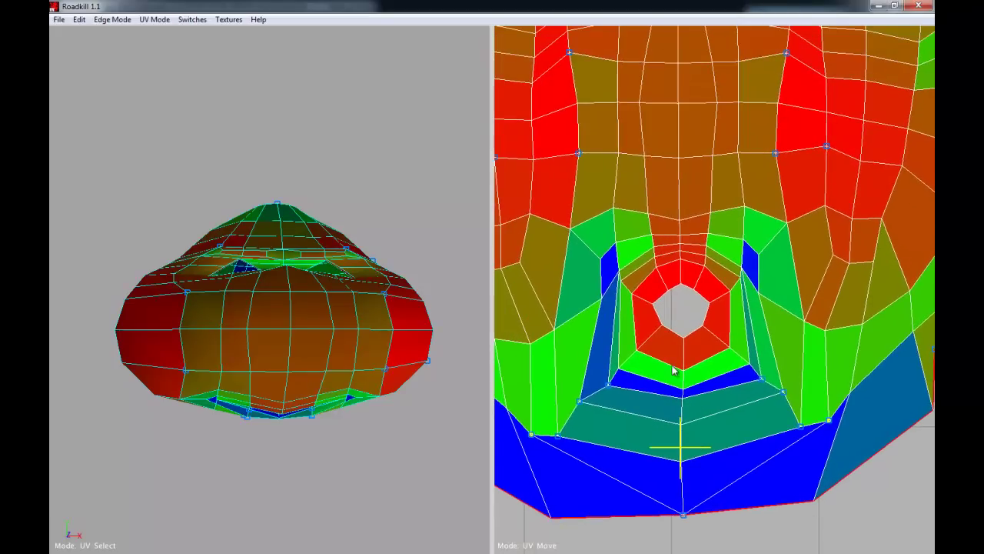
# Step: Select and pin the two UVs at the corners of the mouth and spread them outward
pyautogui.press('q')
pyautogui.press('w')
pyautogui.moveTo(718, 291); pyautogui.dragTo(775, 296, button='right')
pyautogui.moveTo(742, 278)
pyautogui.keyDown('alt'); pyautogui.mouseDown(button='middle')
pyautogui.moveTo(738, 384)
pyautogui.moveTo(743, 276)
pyautogui.mouseUp(button='middle'); pyautogui.keyUp('alt')
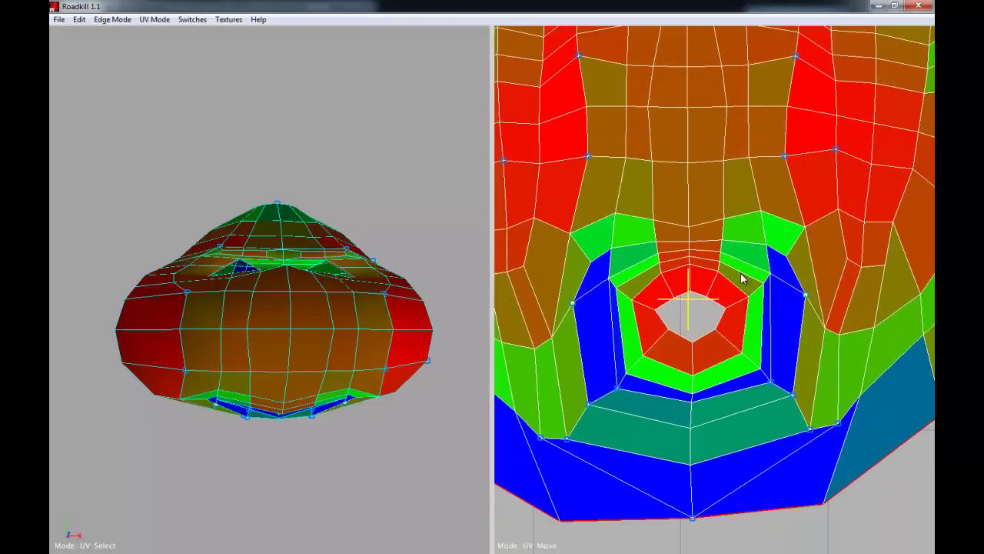
# Step: Select the two pinned UVs on the outer border at the lower sides of the layout and spread them outward
pyautogui.scroll(-5, 742, 274)
pyautogui.scroll(8, 745, 275)
pyautogui.keyDown('alt'); pyautogui.moveTo(711, 310); pyautogui.dragTo(717, 285, button='middle'); pyautogui.keyUp('alt')
pyautogui.keyDown('alt'); pyautogui.moveTo(177, 314); pyautogui.dragTo(260, 389); pyautogui.keyUp('alt')
pyautogui.scroll(-4, 638, 369)
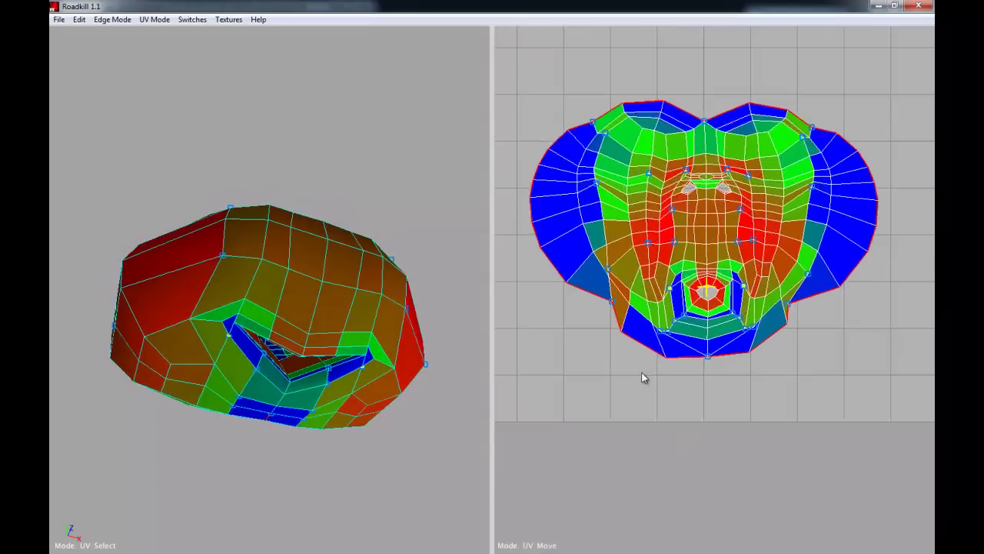
pyautogui.scroll(5, 659, 382)
pyautogui.scroll(-2, 663, 369)
pyautogui.press('q')
pyautogui.moveTo(831, 318); pyautogui.dragTo(813, 303)
pyautogui.keyDown('shift'); pyautogui.moveTo(555, 316); pyautogui.dragTo(578, 300); pyautogui.keyUp('shift')
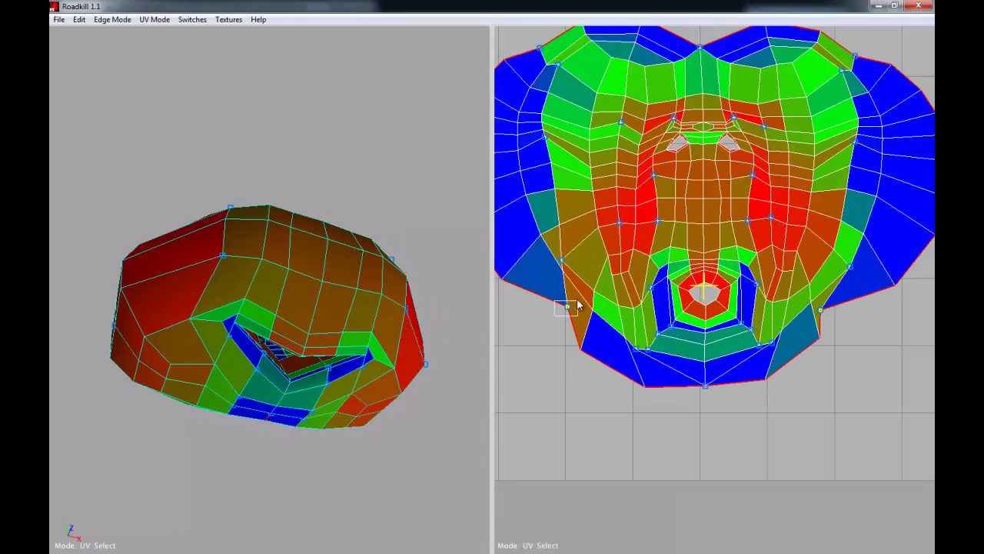
pyautogui.press('w')
pyautogui.moveTo(580, 307); pyautogui.dragTo(657, 309, button='middle')
pyautogui.moveTo(657, 310); pyautogui.dragTo(666, 315)
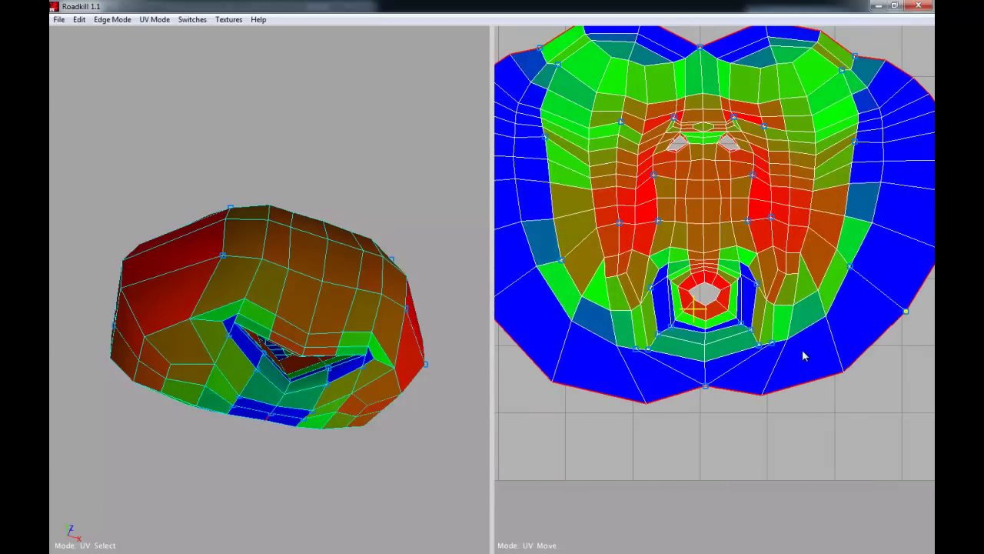
# Step: Select and pin the two UVs just outside the outermost chin pins, spread them outward and move them down
pyautogui.scroll(2, 802, 355)
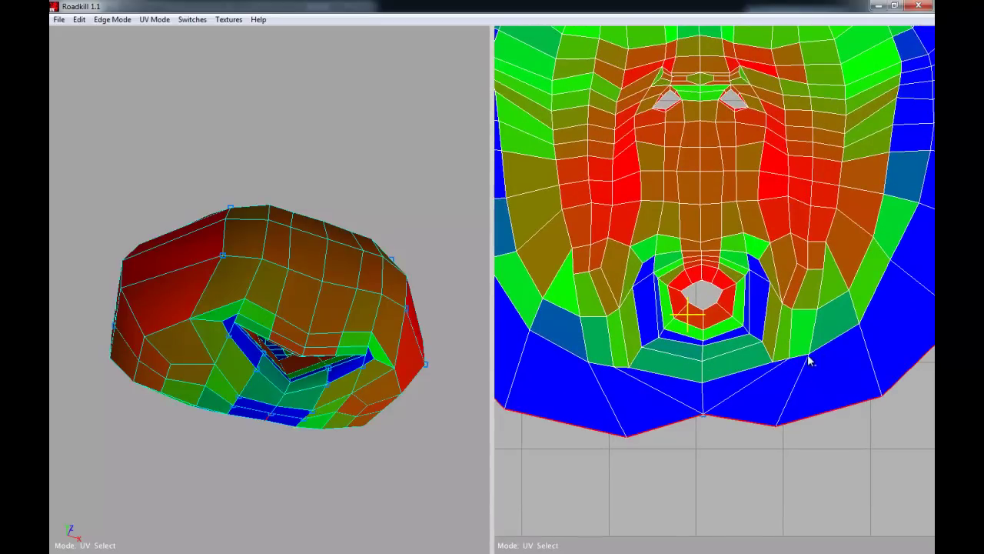
pyautogui.scroll(-3, 798, 397)
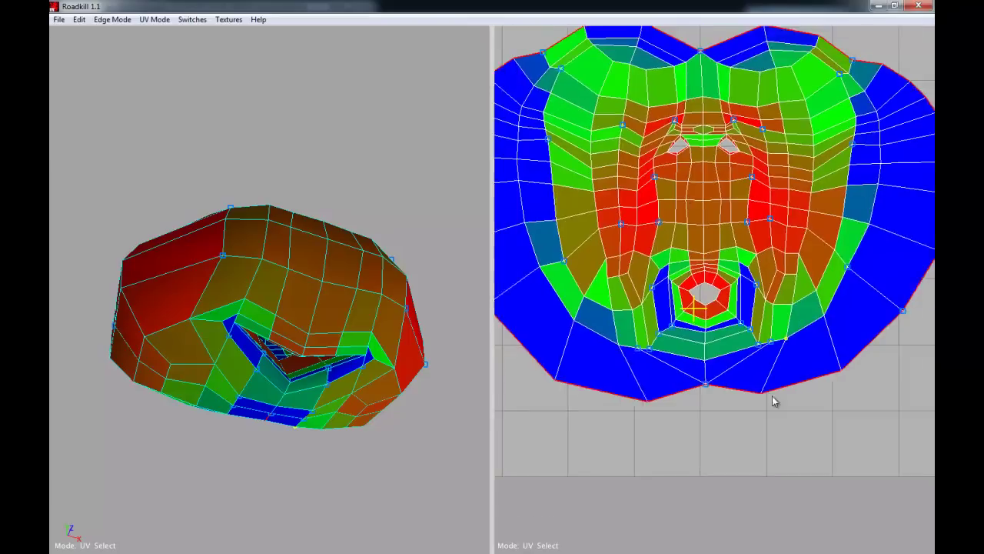
pyautogui.click(635, 339)
pyautogui.press('w')
pyautogui.moveTo(682, 350); pyautogui.dragTo(734, 386)
# Step: Select the next pair of pinned chin UVs inward from the outermost pair, spread them and move them down
pyautogui.scroll(3, 732, 387)
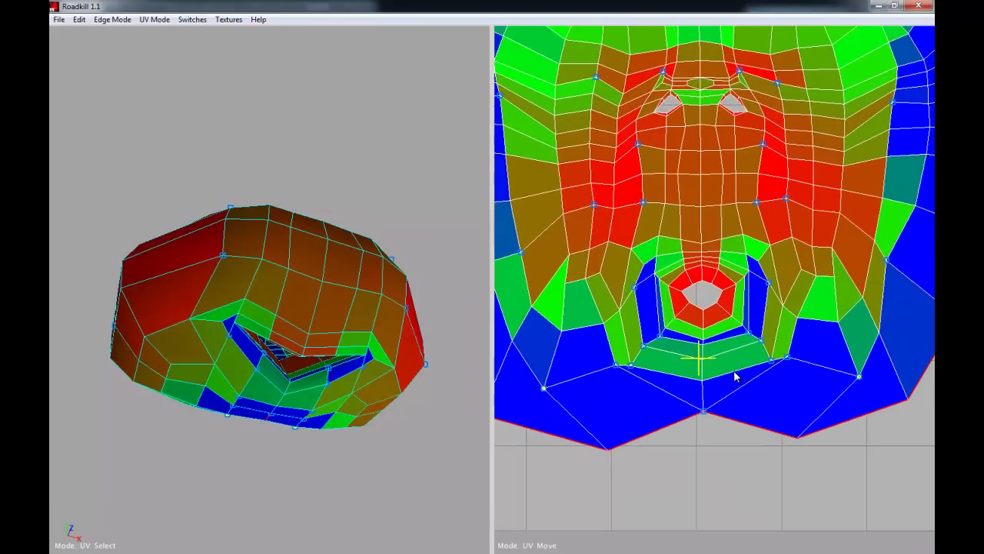
pyautogui.moveTo(609, 371); pyautogui.dragTo(624, 357)
pyautogui.keyDown('shift'); pyautogui.moveTo(804, 367); pyautogui.dragTo(830, 403); pyautogui.keyUp('shift')
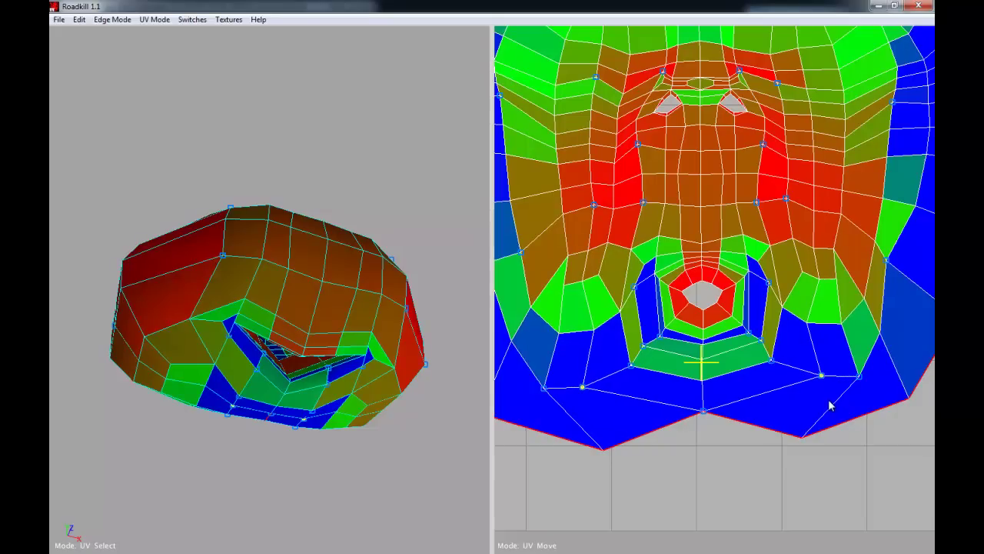
# Step: Select the innermost pair of pinned UVs along the chin row, spread them outward and move them down slightly
pyautogui.moveTo(609, 370); pyautogui.dragTo(699, 371)
pyautogui.press('w')
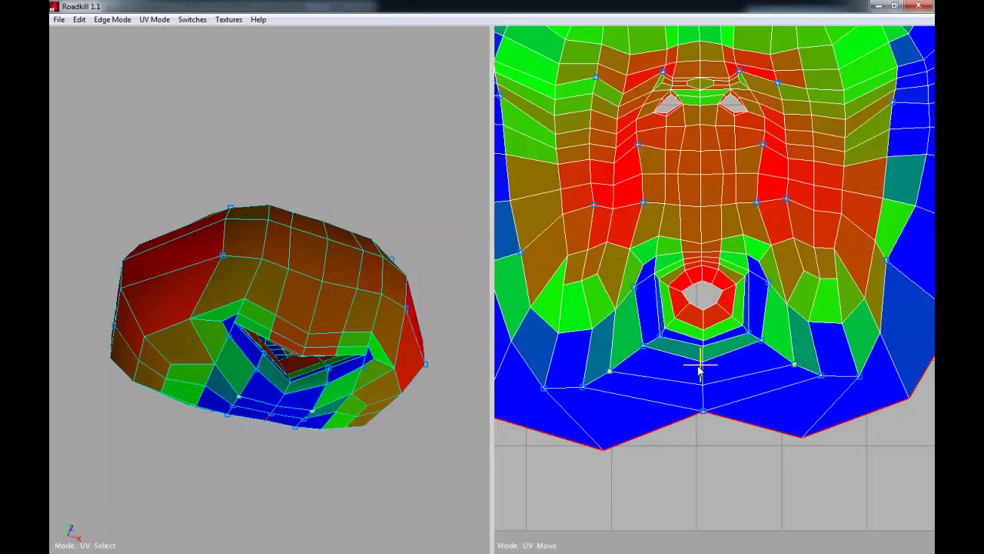
pyautogui.keyDown('alt'); pyautogui.moveTo(681, 348); pyautogui.dragTo(669, 424, button='middle'); pyautogui.keyUp('alt')
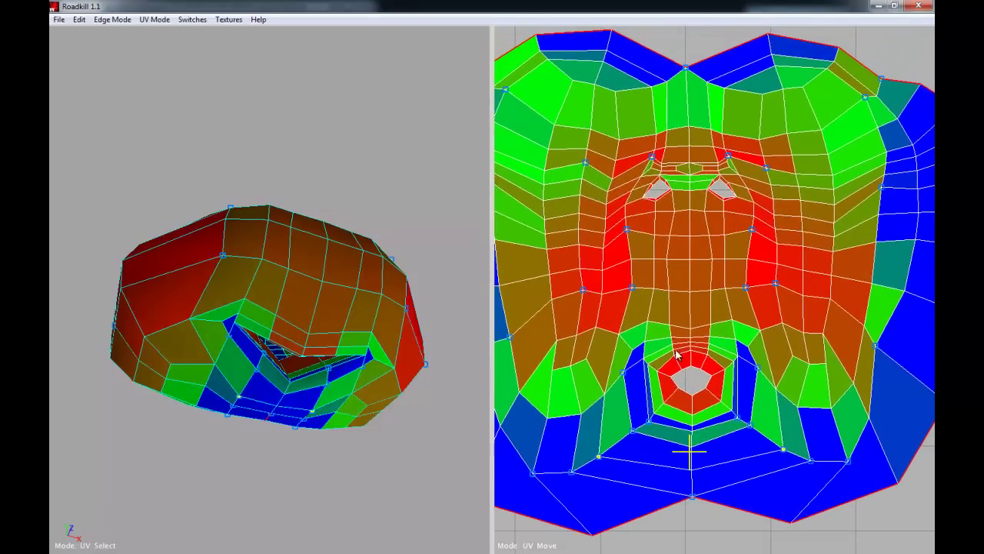
pyautogui.keyDown('alt'); pyautogui.moveTo(674, 351); pyautogui.dragTo(691, 353, button='right'); pyautogui.keyUp('alt')
pyautogui.scroll(2, 691, 357)
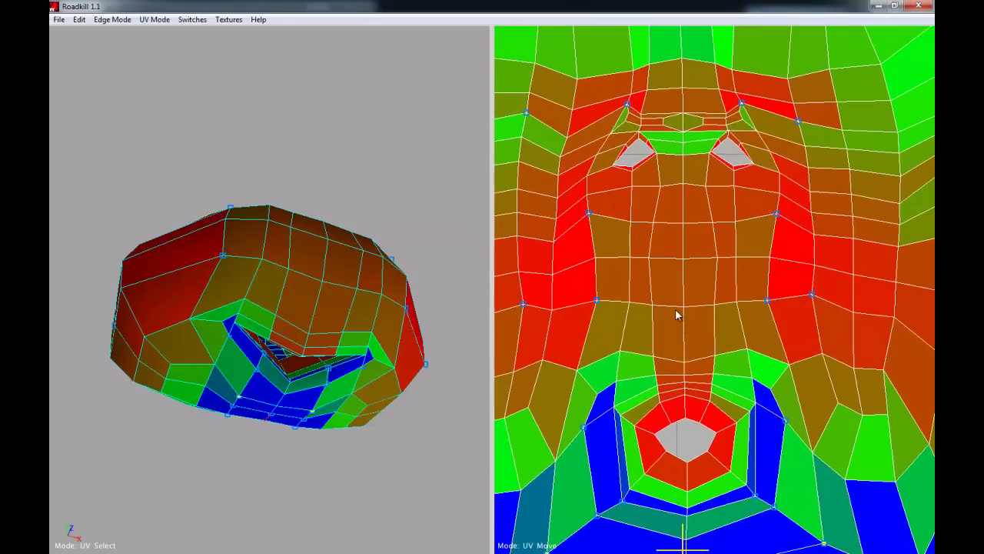
# Step: Examine the stretch colouring on the front of the 3D head and across the whole UV layout
pyautogui.keyDown('alt'); pyautogui.moveTo(272, 296); pyautogui.dragTo(278, 397); pyautogui.keyUp('alt')
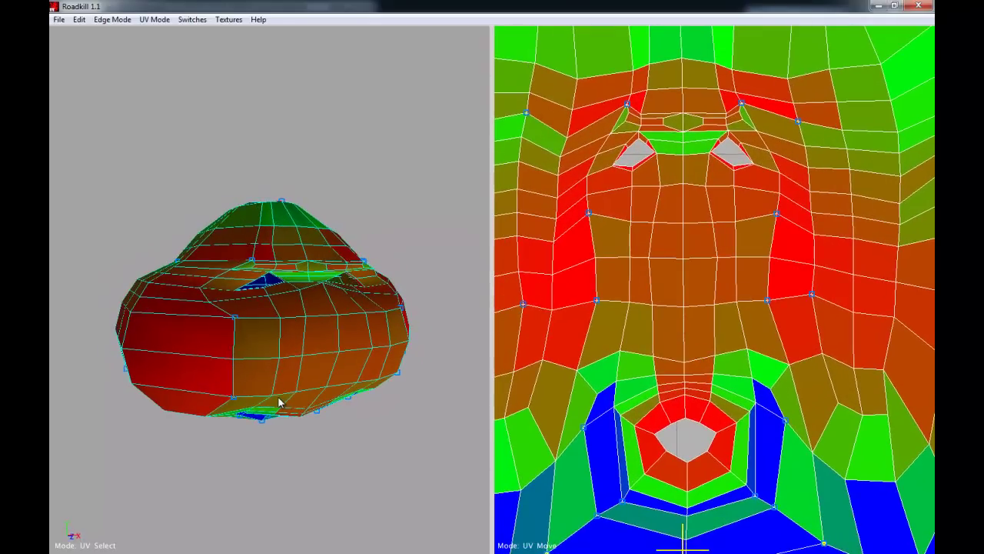
pyautogui.keyDown('alt'); pyautogui.moveTo(691, 364); pyautogui.dragTo(706, 347, button='right'); pyautogui.keyUp('alt')
pyautogui.scroll(-5, 703, 350)
pyautogui.scroll(5, 709, 352)
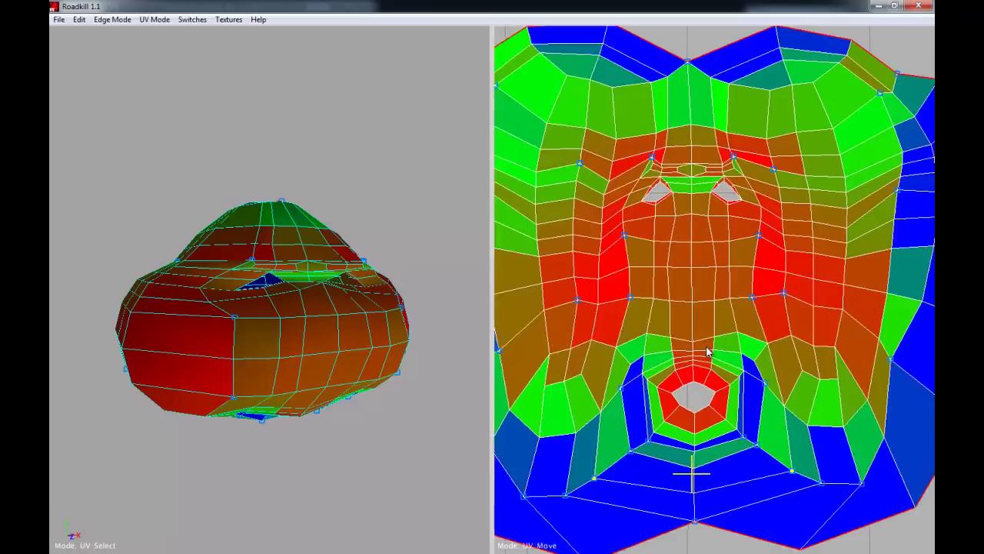
pyautogui.keyDown('alt'); pyautogui.moveTo(714, 325); pyautogui.dragTo(729, 341, button='middle'); pyautogui.keyUp('alt')
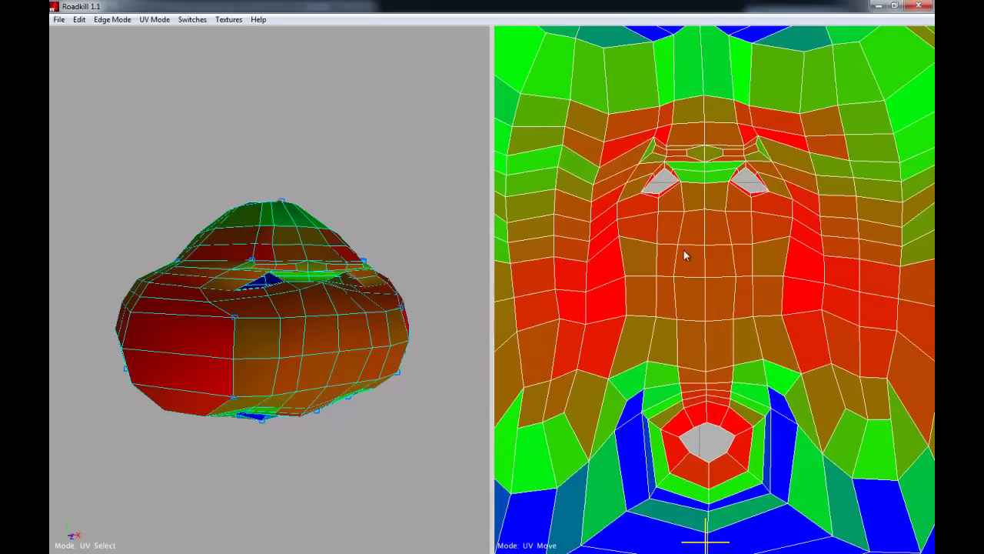
pyautogui.scroll(-3, 649, 267)
pyautogui.keyDown('alt'); pyautogui.moveTo(709, 280); pyautogui.dragTo(711, 267); pyautogui.keyUp('alt')
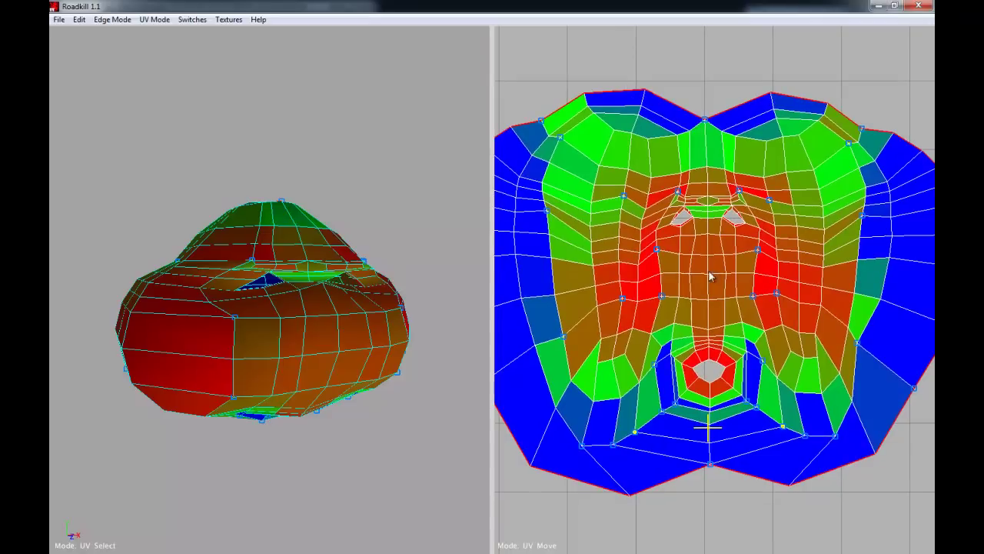
pyautogui.scroll(-1, 709, 274)
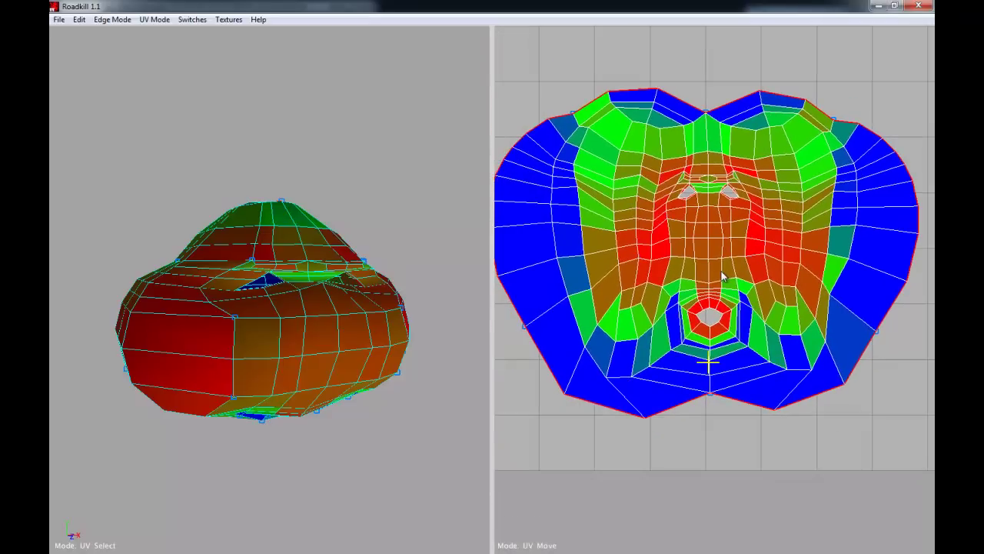
# Step: Try moving the UVs of the lower half of the layout down, and undo the move
pyautogui.moveTo(792, 465); pyautogui.dragTo(558, 248)
pyautogui.scroll(2, 650, 310)
pyautogui.scroll(-2, 650, 310)
pyautogui.press('w')
pyautogui.moveTo(705, 311); pyautogui.dragTo(711, 363)
pyautogui.hotkey('ctrl', 'z')
# Step: Select all central UVs from the lower face down past the mouth and chin and move them down to lengthen the face
pyautogui.press('q')
pyautogui.moveTo(870, 510); pyautogui.dragTo(538, 232)
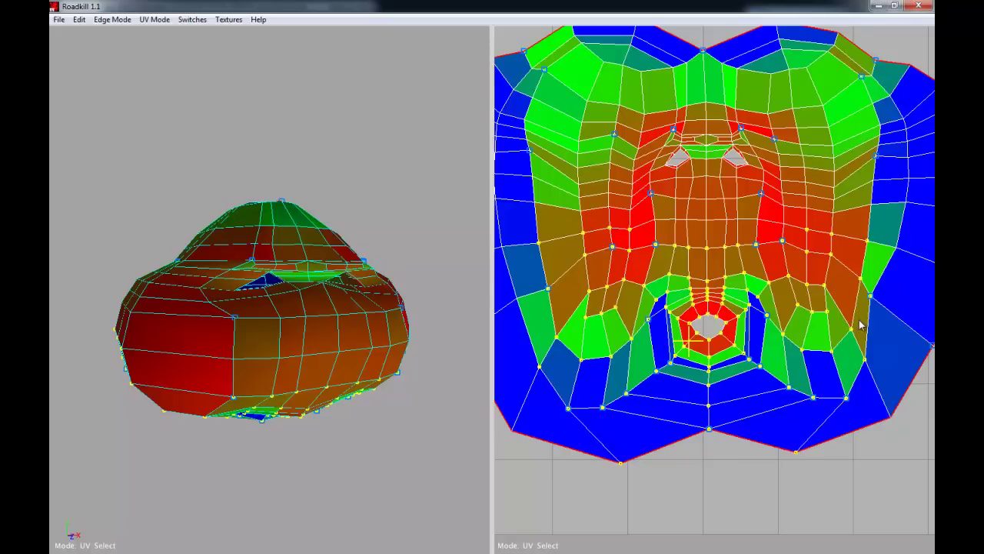
pyautogui.press('w')
pyautogui.moveTo(737, 285); pyautogui.dragTo(740, 360)
pyautogui.moveTo(736, 304); pyautogui.dragTo(740, 325)
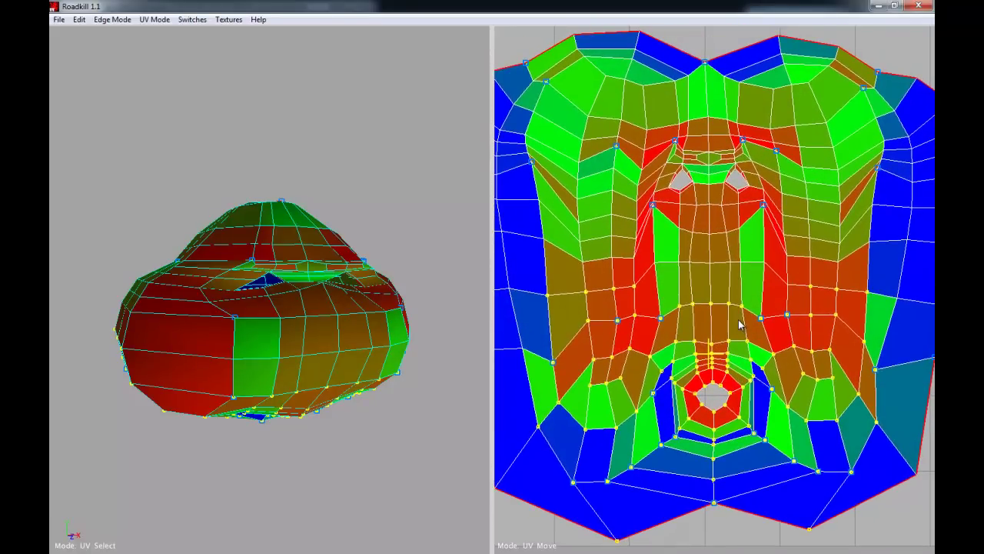
# Step: Select the pair of pinned UVs on either side of the face below the eyes and move them down
pyautogui.moveTo(628, 189); pyautogui.dragTo(766, 277)
pyautogui.keyDown('alt'); pyautogui.moveTo(741, 287); pyautogui.dragTo(732, 245, button='middle'); pyautogui.keyUp('alt')
pyautogui.press('q')
pyautogui.moveTo(636, 254); pyautogui.dragTo(775, 294)
pyautogui.press('w')
pyautogui.keyDown('alt'); pyautogui.moveTo(499, 306); pyautogui.dragTo(345, 314); pyautogui.keyUp('alt')
# Step: Select the four unpinned UVs on the two outer cheeks and spread them outward
pyautogui.keyDown('alt'); pyautogui.moveTo(833, 269); pyautogui.dragTo(779, 220, button='middle'); pyautogui.keyUp('alt')
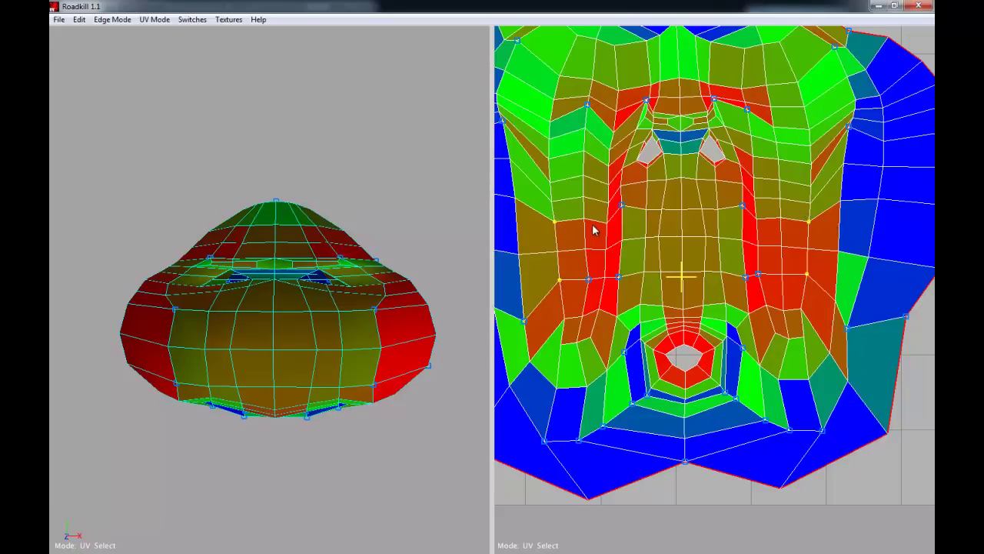
pyautogui.press('w')
pyautogui.moveTo(697, 228); pyautogui.dragTo(715, 234, button='middle')
pyautogui.moveTo(715, 238); pyautogui.dragTo(709, 238)
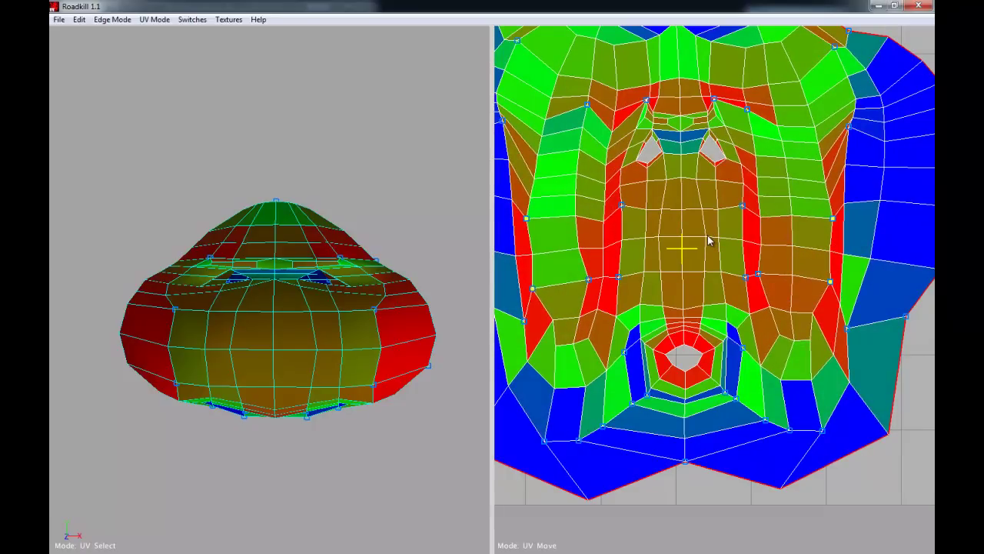
# Step: Spread the four UVs just outside the cheek pins outward, and move two UVs near the right outer border outward and down
pyautogui.keyDown('alt'); pyautogui.moveTo(788, 235); pyautogui.dragTo(800, 229, button='middle'); pyautogui.keyUp('alt')
pyautogui.keyDown('alt'); pyautogui.moveTo(801, 229); pyautogui.dragTo(798, 229, button='right'); pyautogui.keyUp('alt')
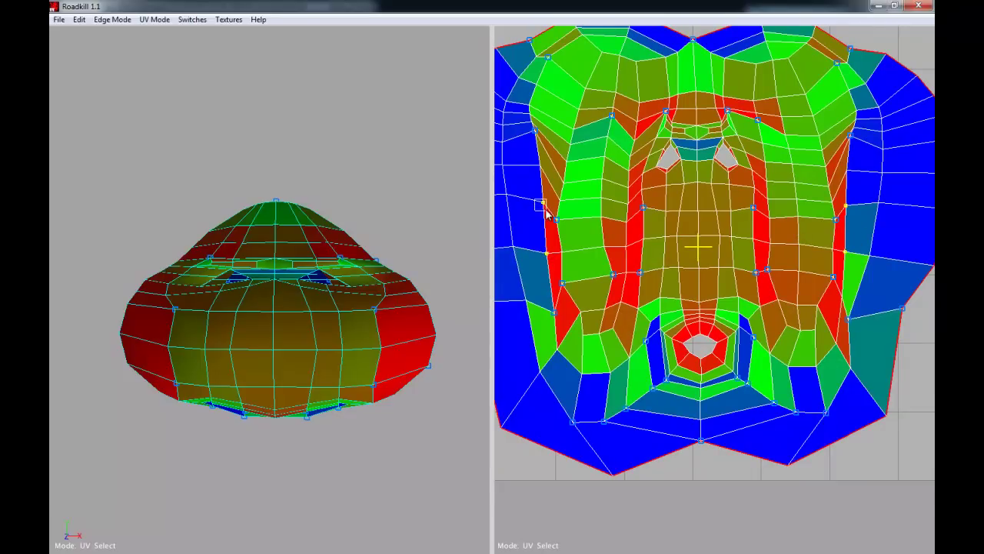
pyautogui.moveTo(549, 221); pyautogui.dragTo(600, 233)
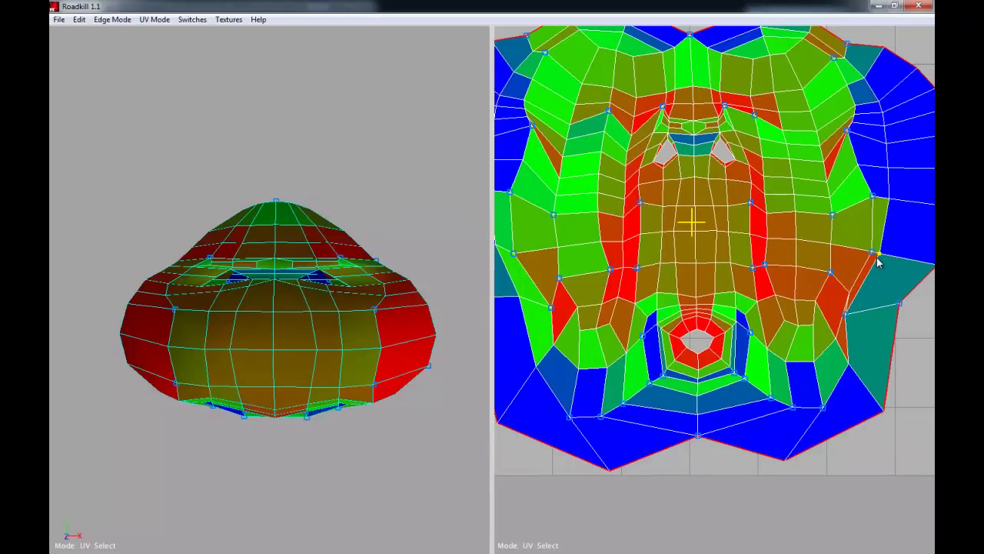
pyautogui.moveTo(876, 262); pyautogui.dragTo(861, 306)
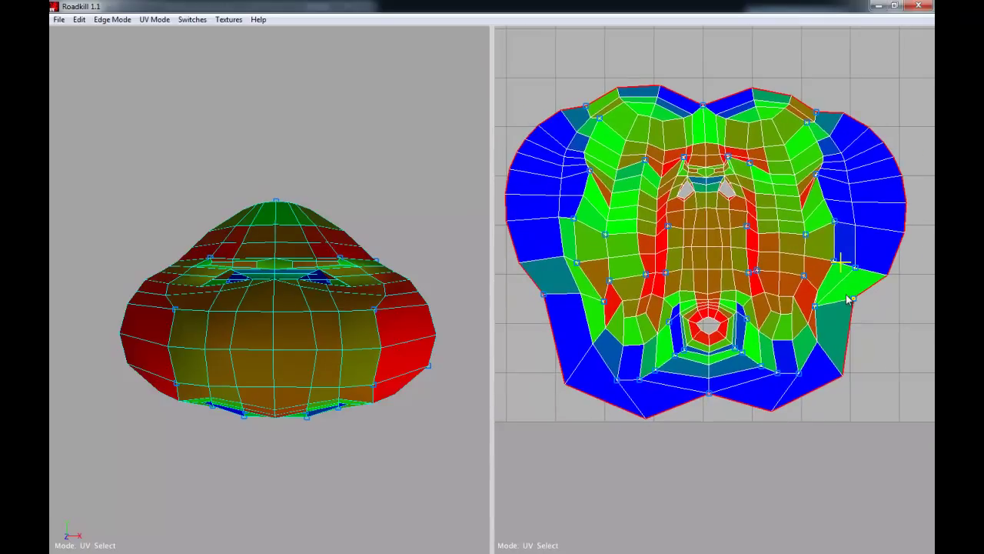
pyautogui.moveTo(857, 304); pyautogui.dragTo(867, 323)
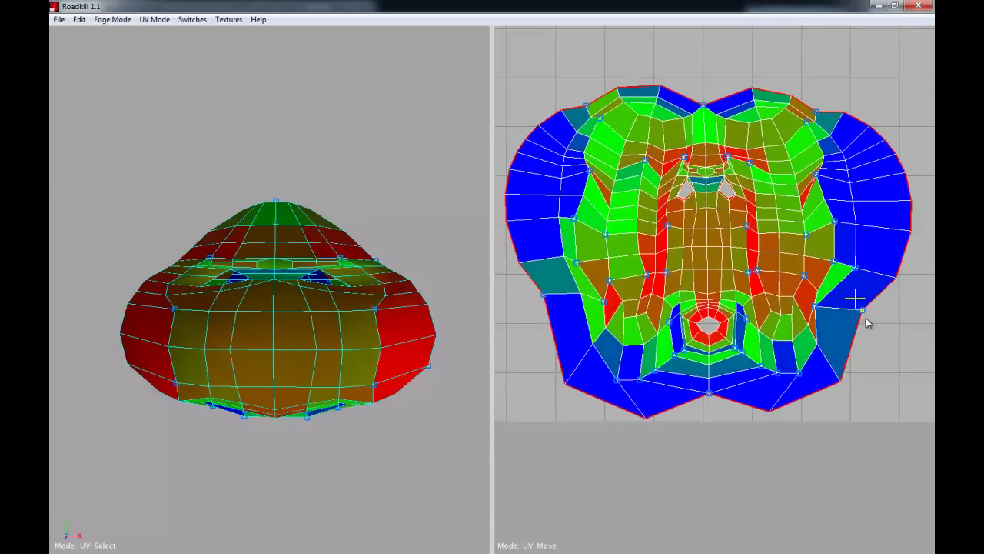
# Step: Select the UV just outside the outer corner of each eye opening, spread the pair apart and adjust their height
pyautogui.keyDown('alt'); pyautogui.moveTo(746, 283); pyautogui.dragTo(745, 284, button='right'); pyautogui.keyUp('alt')
pyautogui.keyDown('alt'); pyautogui.moveTo(740, 274); pyautogui.dragTo(734, 302, button='middle'); pyautogui.keyUp('alt')
pyautogui.scroll(5, 734, 307)
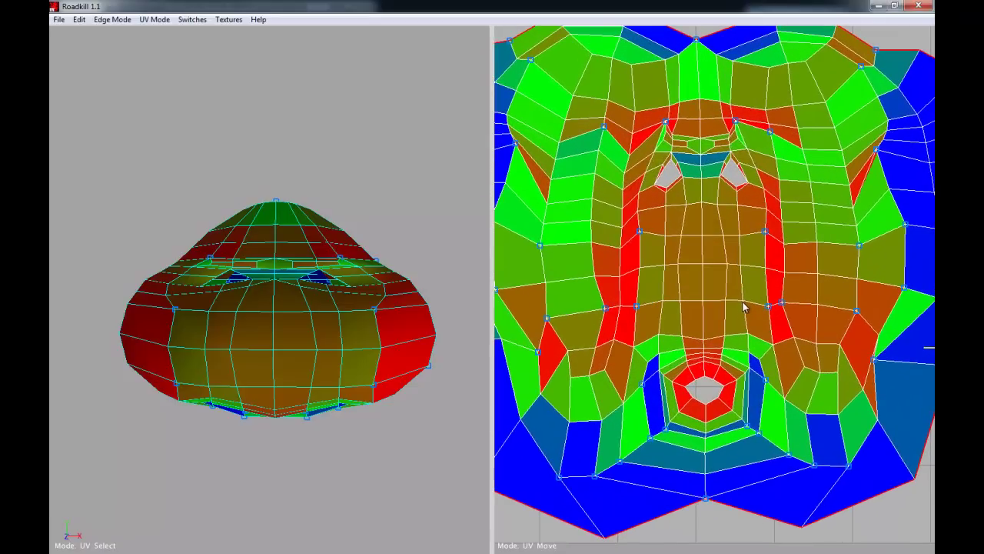
pyautogui.scroll(5, 727, 273)
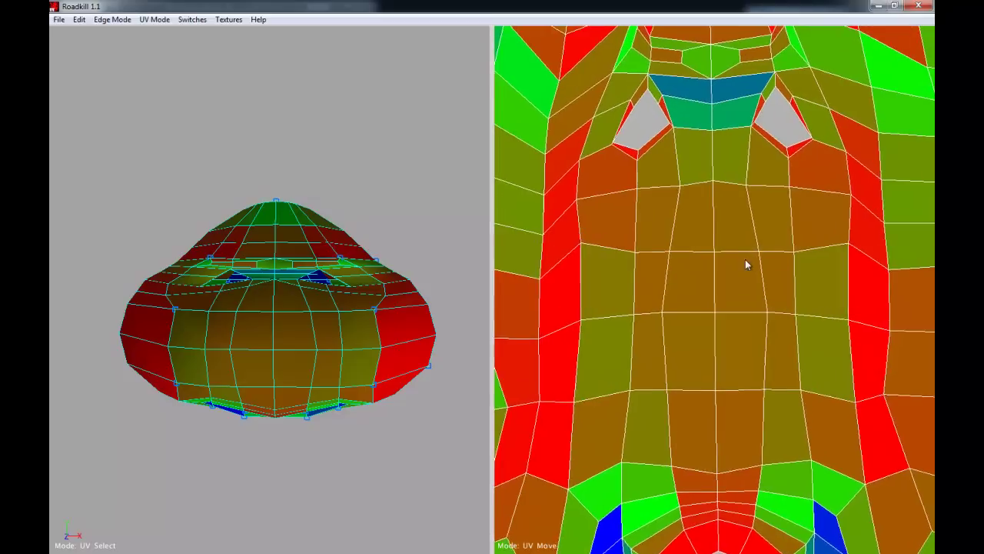
pyautogui.press('q')
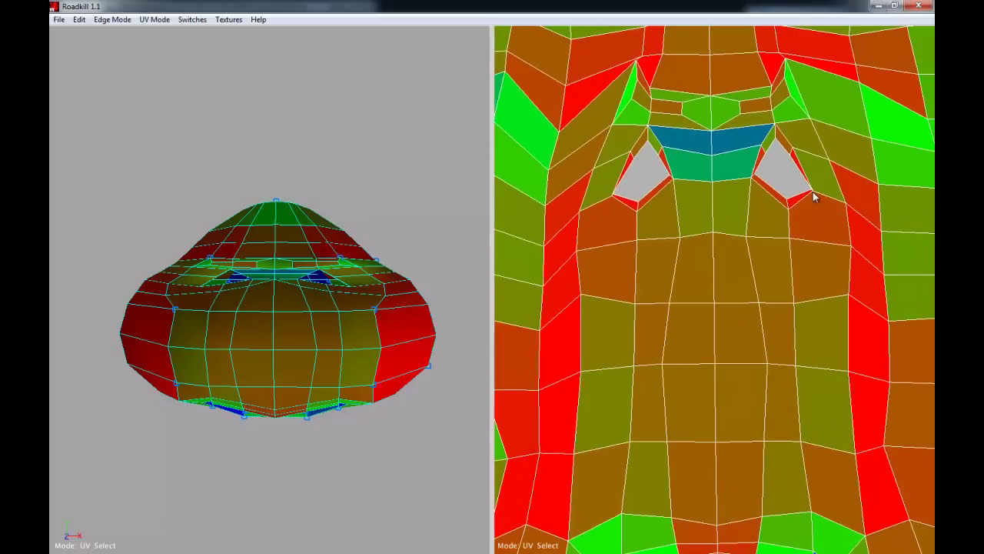
pyautogui.scroll(3, 808, 197)
pyautogui.scroll(-1, 803, 198)
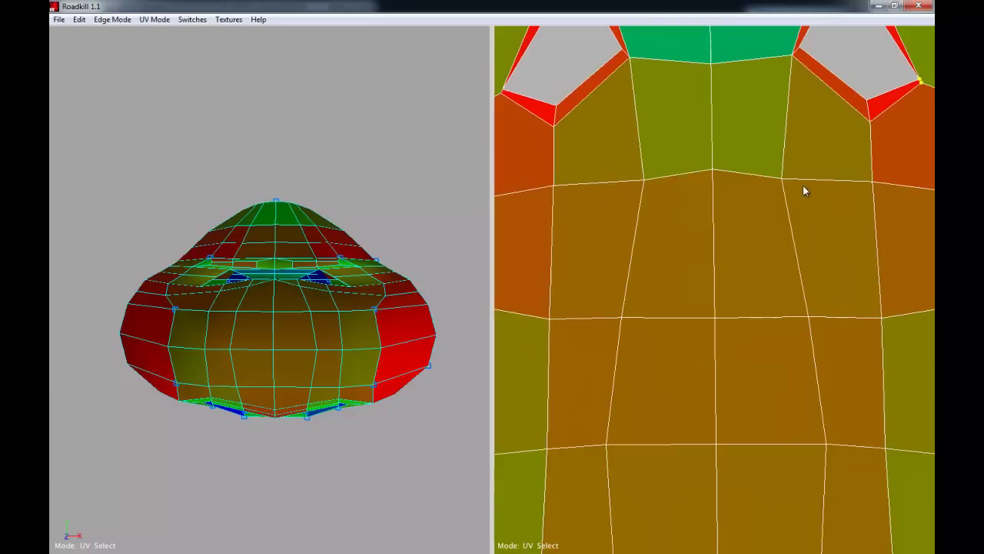
pyautogui.keyDown('alt'); pyautogui.moveTo(803, 186); pyautogui.dragTo(806, 220, button='middle'); pyautogui.keyUp('alt')
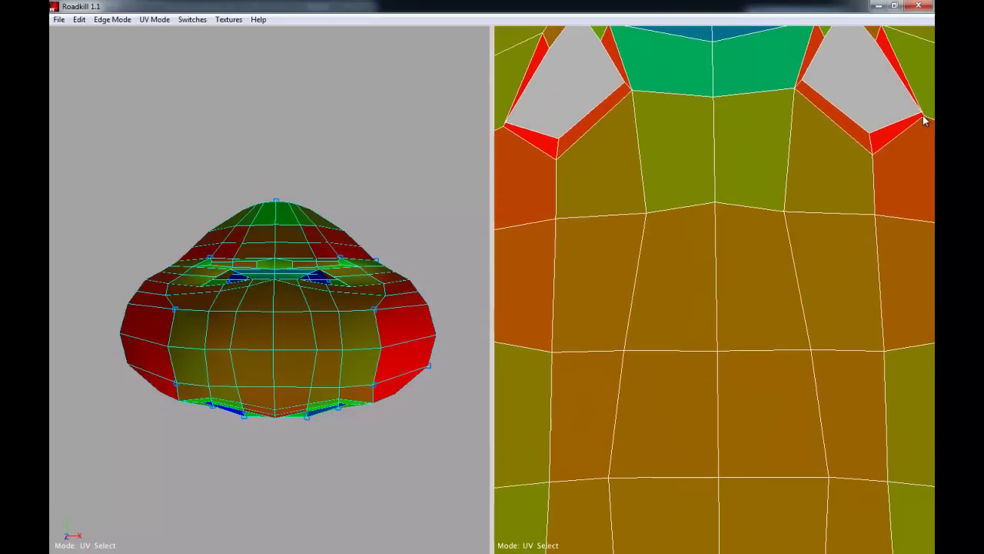
pyautogui.keyDown('alt'); pyautogui.moveTo(797, 135); pyautogui.dragTo(825, 145, button='middle'); pyautogui.keyUp('alt')
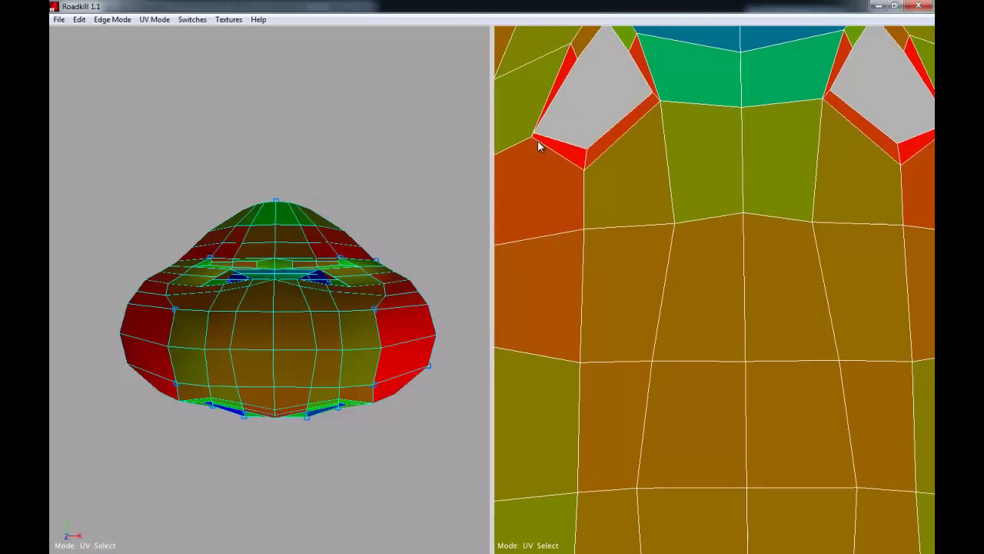
pyautogui.scroll(-2, 707, 161)
pyautogui.click(603, 197)
pyautogui.scroll(3, 830, 210)
pyautogui.keyDown('alt'); pyautogui.moveTo(801, 234); pyautogui.dragTo(628, 337, button='middle'); pyautogui.keyUp('alt')
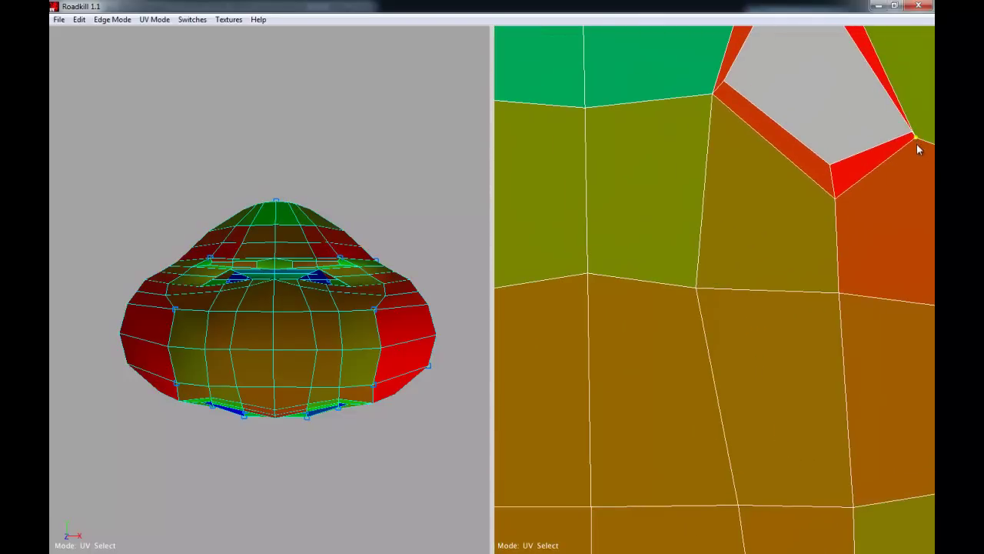
pyautogui.scroll(-4, 917, 144)
pyautogui.scroll(2, 889, 194)
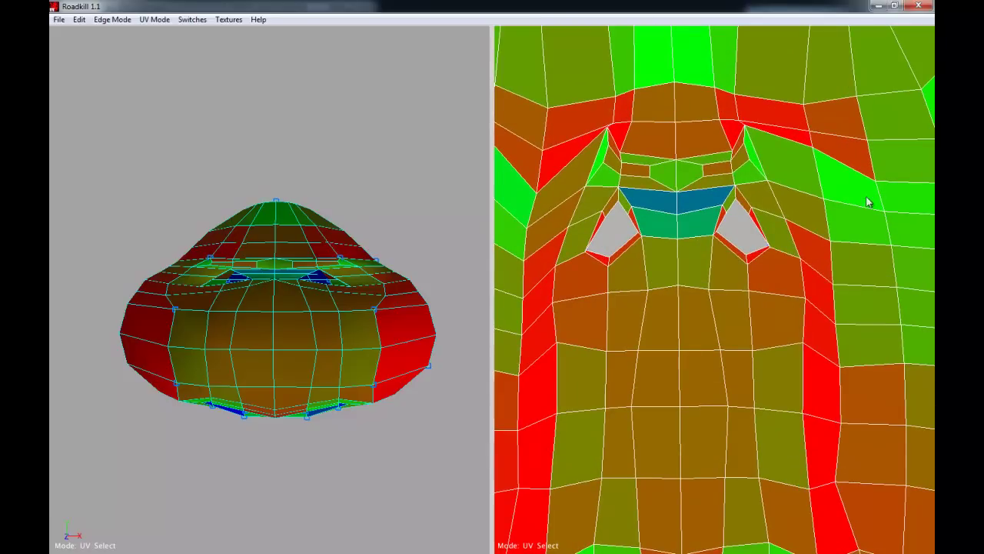
pyautogui.press('w')
pyautogui.moveTo(722, 221); pyautogui.dragTo(747, 233)
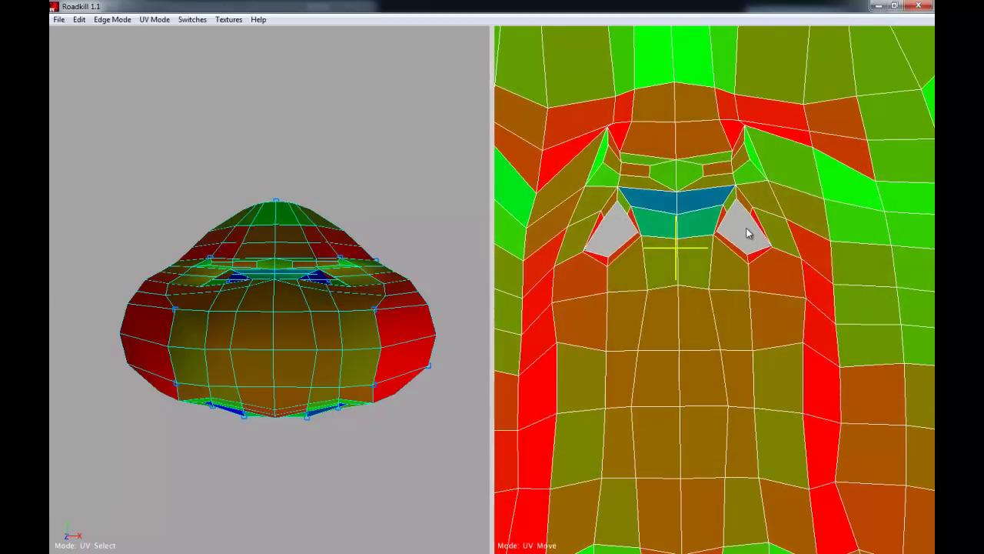
pyautogui.scroll(3, 747, 233)
pyautogui.moveTo(757, 237); pyautogui.dragTo(792, 265, button='middle')
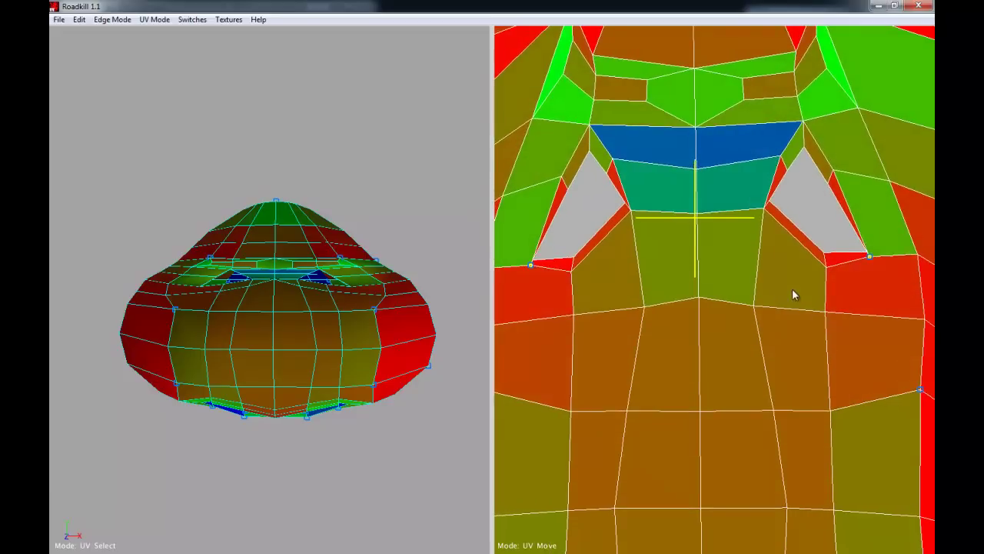
pyautogui.moveTo(792, 290); pyautogui.dragTo(793, 247)
# Step: Move the rim UV at the outer corner of the right eye opening inward, away from the neighbouring pin
pyautogui.scroll(4, 797, 246)
pyautogui.moveTo(799, 243); pyautogui.dragTo(704, 242, button='middle')
pyautogui.scroll(6, 704, 242)
pyautogui.scroll(-6, 702, 243)
pyautogui.scroll(4, 703, 243)
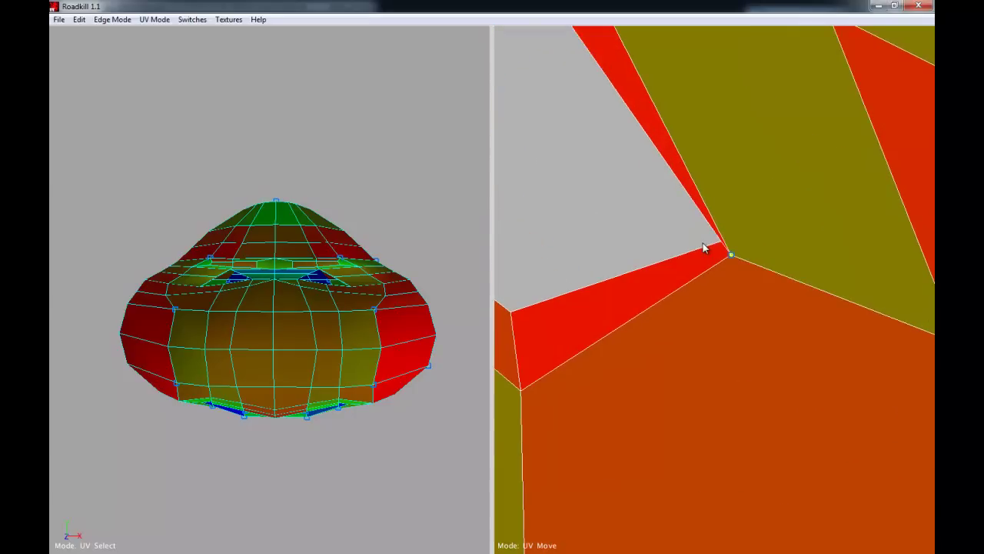
pyautogui.press('q')
pyautogui.press('w')
pyautogui.moveTo(719, 237); pyautogui.dragTo(590, 192)
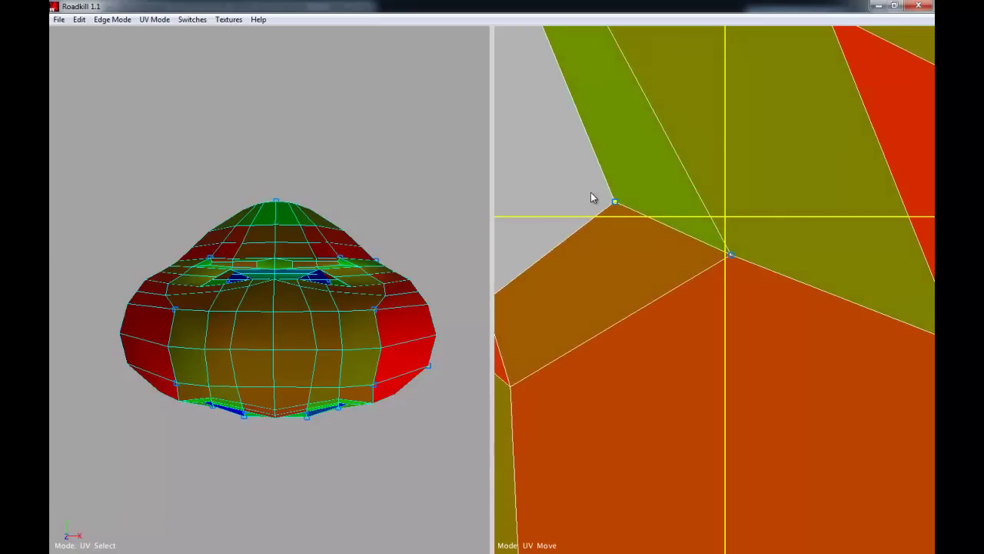
# Step: Move the rim UV at the outer corner of the left eye opening inward to match the right eye
pyautogui.scroll(-8, 615, 212)
pyautogui.moveTo(644, 228); pyautogui.dragTo(690, 227, button='middle')
pyautogui.scroll(4, 695, 226)
pyautogui.moveTo(572, 257); pyautogui.dragTo(792, 255, button='middle')
pyautogui.scroll(5, 619, 249)
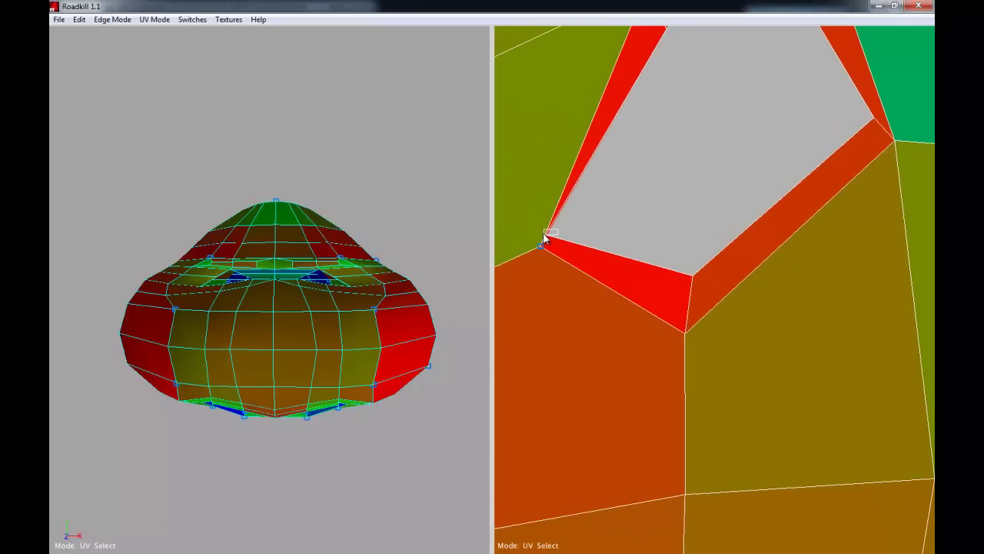
pyautogui.moveTo(543, 237); pyautogui.dragTo(544, 237)
pyautogui.press('w')
pyautogui.moveTo(613, 226); pyautogui.dragTo(697, 200)
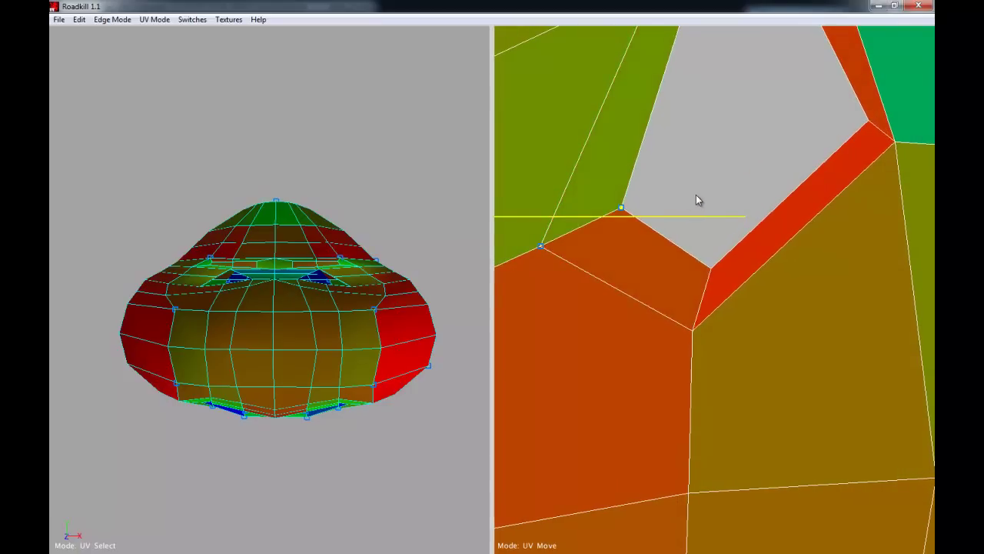
# Step: Select the UV pair just outside the upper face pins and spread it outward, along with the pair directly below it
pyautogui.scroll(-6, 756, 241)
pyautogui.scroll(5, 663, 206)
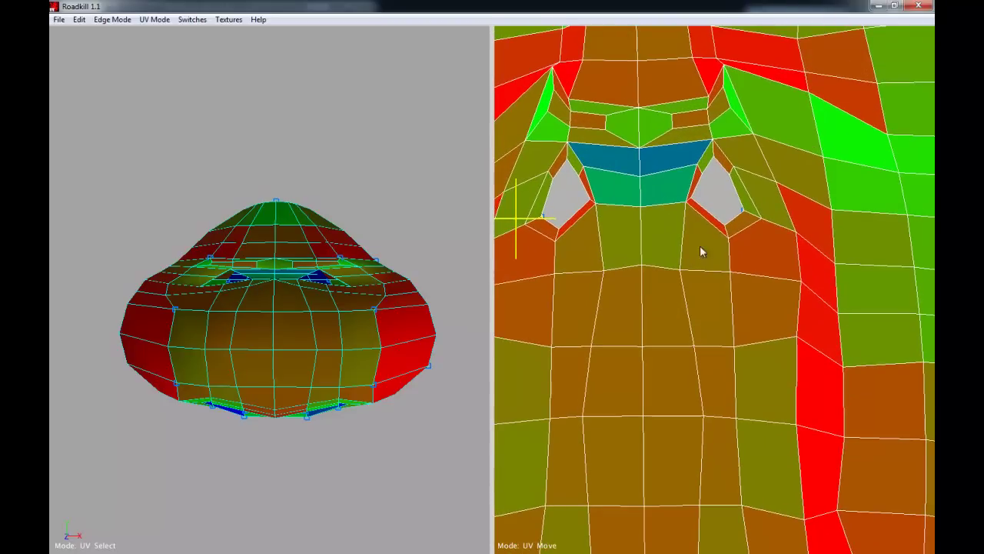
pyautogui.scroll(-5, 702, 251)
pyautogui.keyDown('alt'); pyautogui.moveTo(704, 240); pyautogui.dragTo(710, 169, button='middle'); pyautogui.keyUp('alt')
pyautogui.keyDown('alt'); pyautogui.moveTo(789, 242); pyautogui.dragTo(767, 198, button='middle'); pyautogui.keyUp('alt')
pyautogui.click(758, 211)
pyautogui.keyDown('shift'); pyautogui.click(558, 218); pyautogui.keyUp('shift')
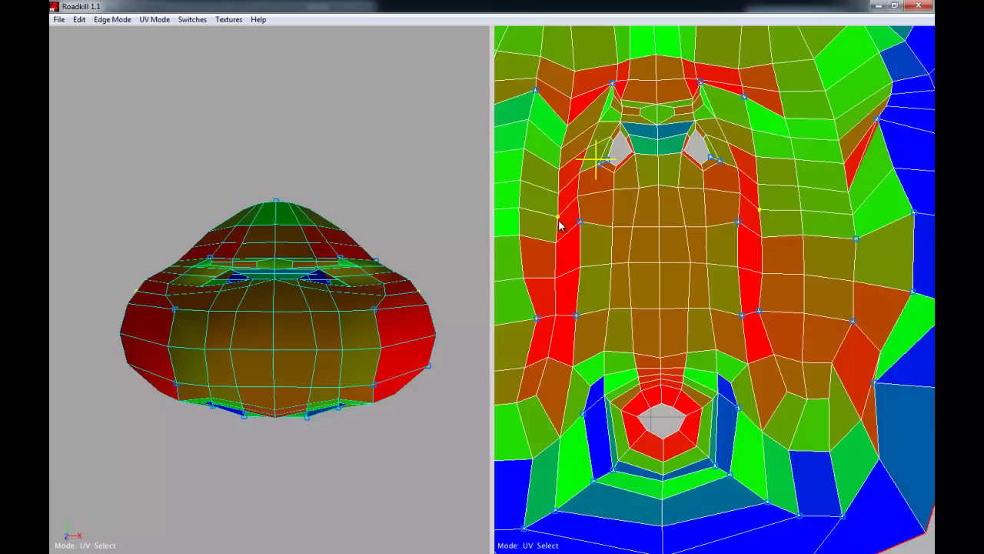
pyautogui.press('w')
pyautogui.moveTo(603, 224); pyautogui.dragTo(633, 234, button='right')
pyautogui.moveTo(633, 239); pyautogui.dragTo(657, 274, button='middle')
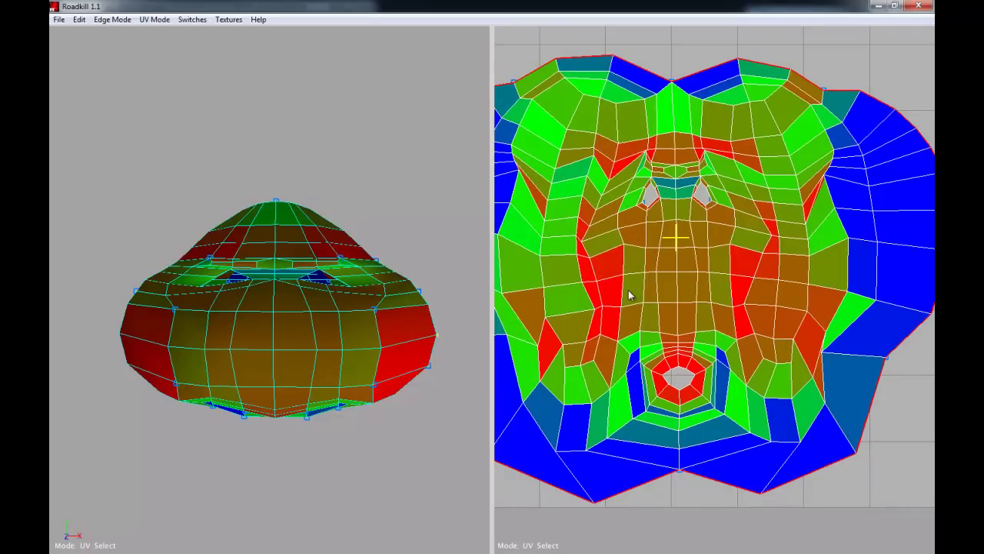
pyautogui.scroll(2, 604, 290)
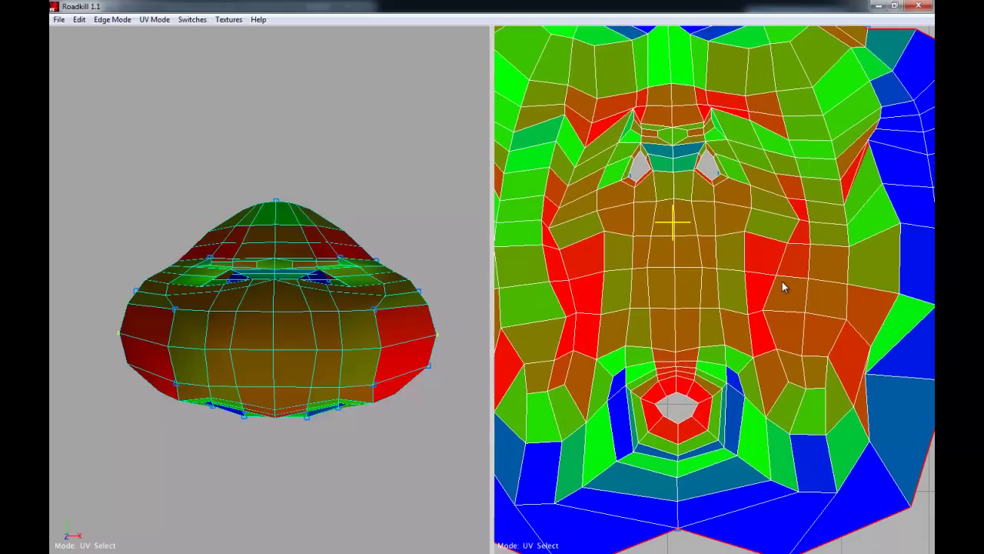
pyautogui.moveTo(782, 287); pyautogui.dragTo(799, 294, button='middle')
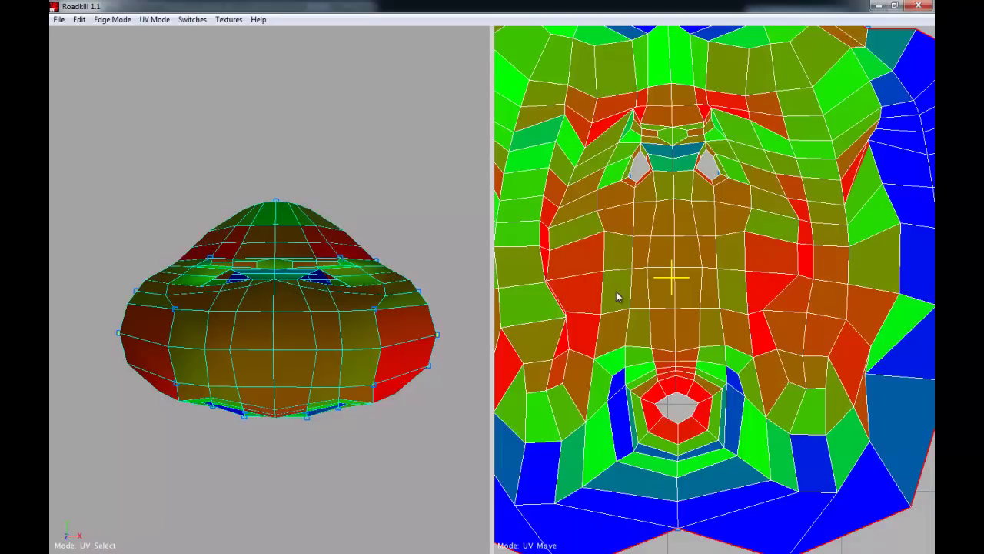
# Step: Separate the two nearly overlapping UVs on the left cheek, moving the outer one outward and the inner one toward the face
pyautogui.press('q')
pyautogui.moveTo(541, 291); pyautogui.dragTo(549, 299, button='middle')
pyautogui.moveTo(534, 293); pyautogui.dragTo(537, 295)
pyautogui.scroll(3, 556, 303)
pyautogui.keyDown('alt'); pyautogui.moveTo(558, 305); pyautogui.dragTo(735, 296, button='middle'); pyautogui.keyUp('alt')
pyautogui.scroll(3, 688, 295)
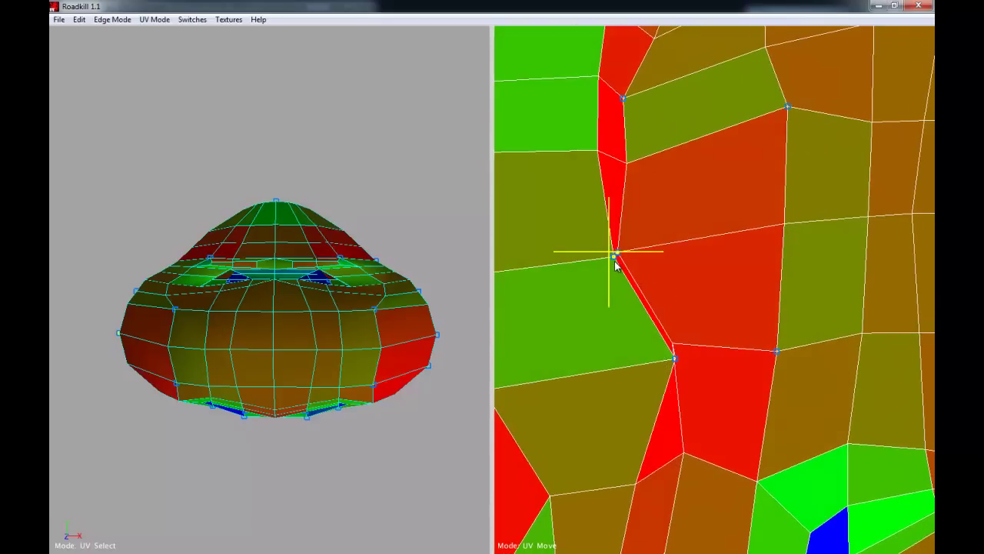
pyautogui.press('q')
pyautogui.moveTo(614, 260); pyautogui.dragTo(530, 277)
pyautogui.scroll(-3, 645, 296)
pyautogui.moveTo(651, 299); pyautogui.dragTo(719, 273)
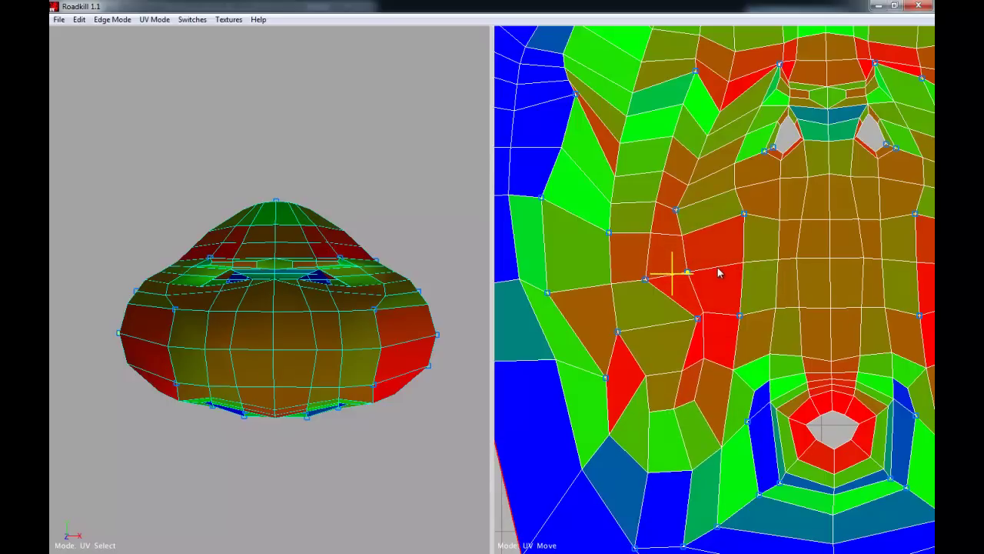
# Step: Separate the crowded UVs around the next pin down on the left cheek by moving them outward
pyautogui.press('q')
pyautogui.moveTo(683, 327); pyautogui.dragTo(653, 334)
pyautogui.keyDown('alt'); pyautogui.moveTo(705, 339); pyautogui.dragTo(679, 332, button='right'); pyautogui.keyUp('alt')
pyautogui.keyDown('alt'); pyautogui.moveTo(679, 331); pyautogui.dragTo(686, 317, button='middle'); pyautogui.keyUp('alt')
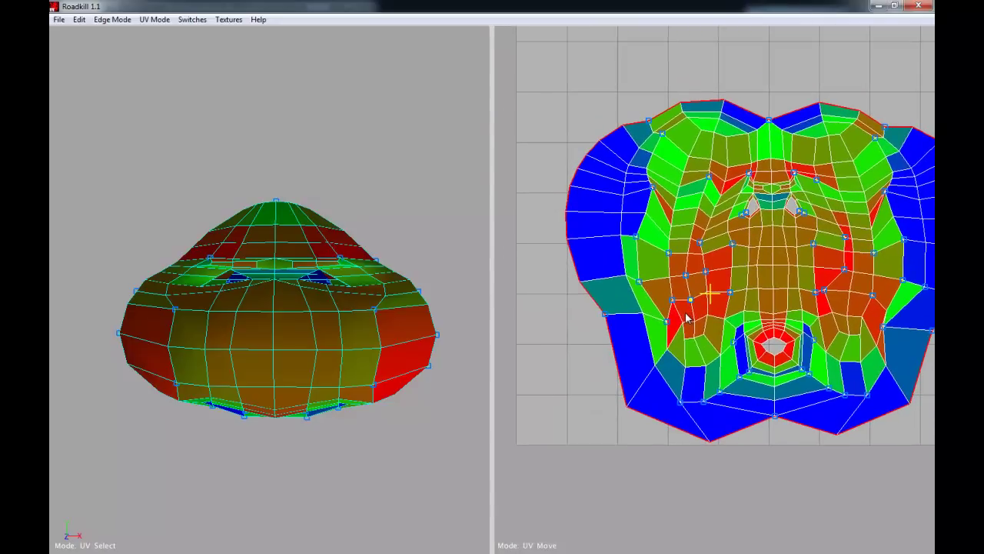
# Step: Select the UVs along the left side of the head layout and move them outward, away from the face
pyautogui.moveTo(539, 209); pyautogui.dragTo(674, 416)
pyautogui.press('w')
pyautogui.moveTo(643, 307)
pyautogui.mouseDown()
pyautogui.moveTo(622, 305)
pyautogui.moveTo(627, 311)
pyautogui.mouseUp()
pyautogui.keyDown('alt'); pyautogui.moveTo(619, 246); pyautogui.dragTo(645, 252, button='right'); pyautogui.keyUp('alt')
pyautogui.moveTo(641, 232)
pyautogui.keyDown('alt'); pyautogui.mouseDown(button='middle')
pyautogui.moveTo(672, 319)
pyautogui.moveTo(646, 237)
pyautogui.mouseUp(button='middle'); pyautogui.keyUp('alt')
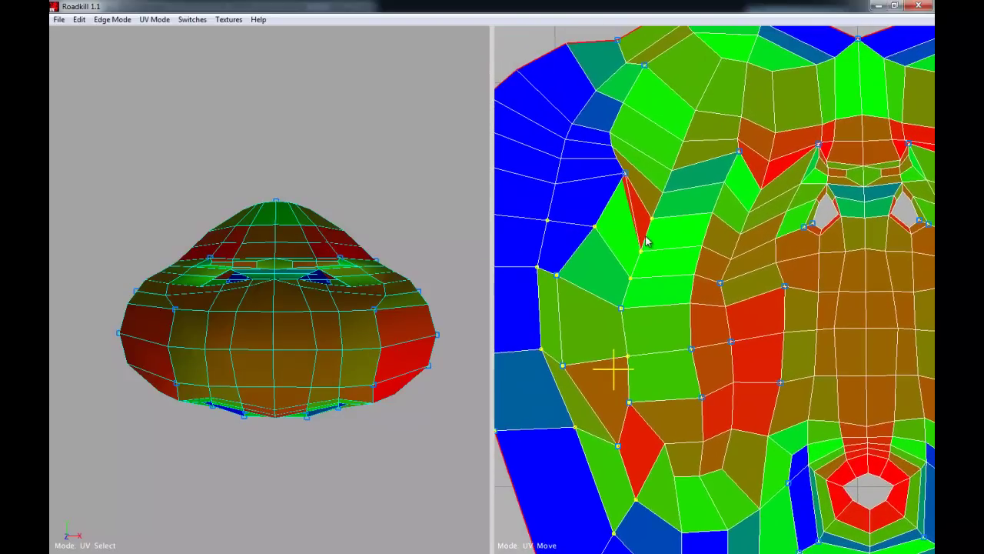
# Step: Move the pinned UV at the pinched fold beside the left temple outward and down to open up the fold
pyautogui.click(625, 167)
pyautogui.press('w')
pyautogui.moveTo(625, 167); pyautogui.dragTo(548, 218)
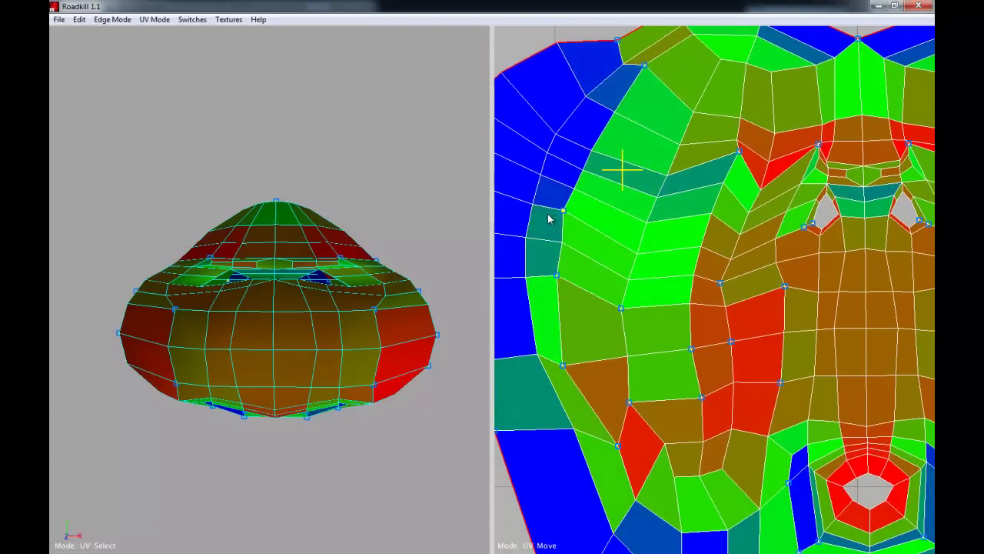
# Step: Select the UVs along the right side of the head layout and move them outward, away from the face
pyautogui.keyDown('alt'); pyautogui.moveTo(699, 277); pyautogui.dragTo(640, 169, button='middle'); pyautogui.keyUp('alt')
pyautogui.keyDown('alt'); pyautogui.moveTo(682, 224); pyautogui.dragTo(664, 218, button='right'); pyautogui.keyUp('alt')
pyautogui.scroll(5, 663, 220)
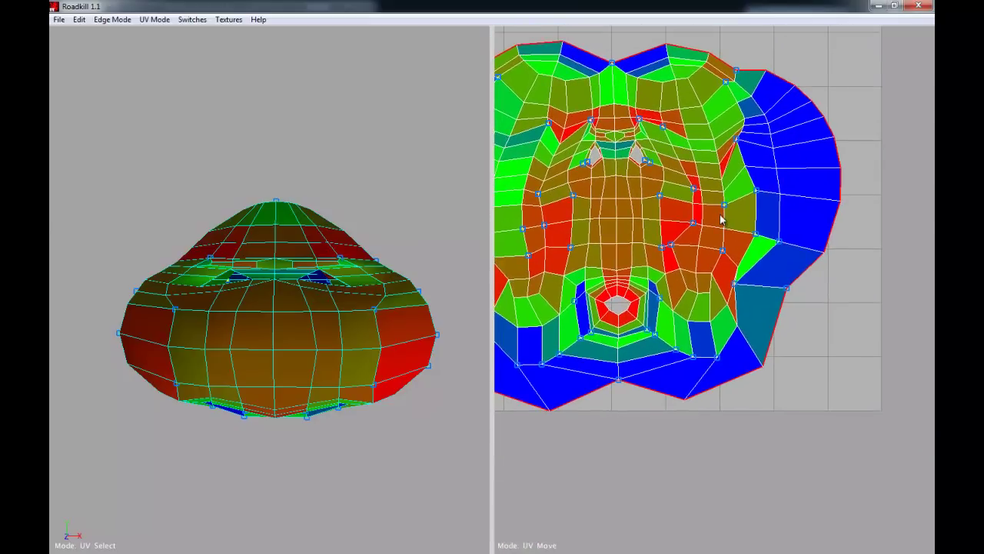
pyautogui.moveTo(776, 260); pyautogui.dragTo(730, 305, button='middle')
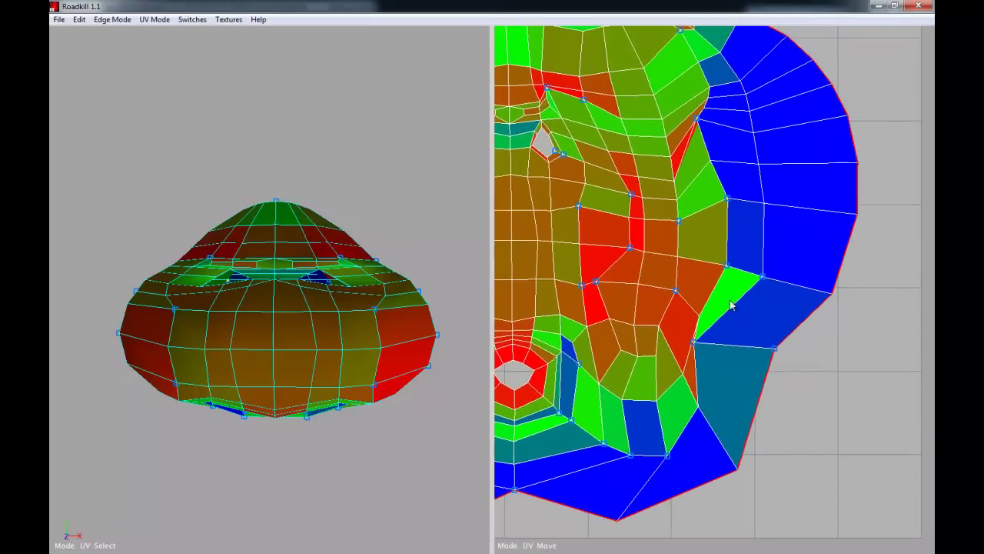
pyautogui.scroll(-1, 778, 289)
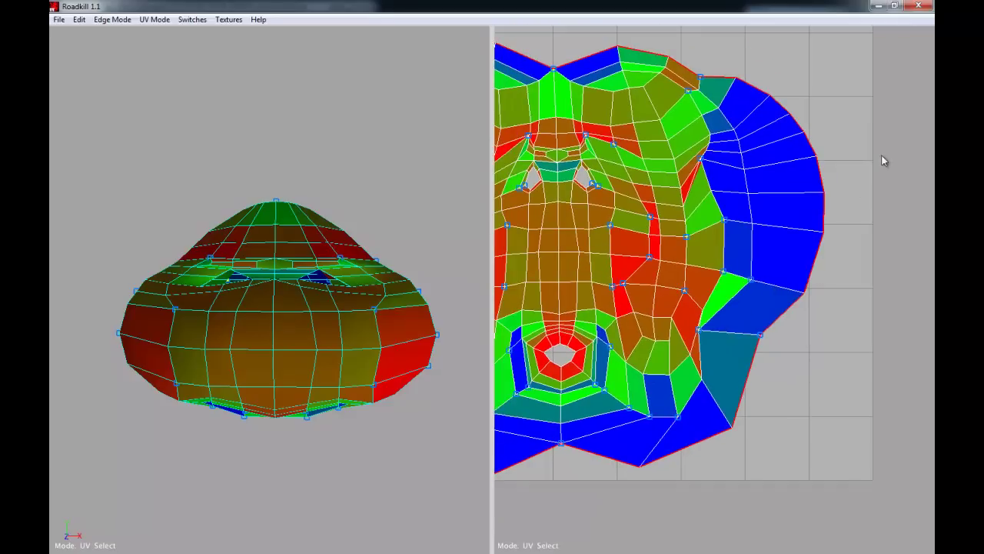
pyautogui.moveTo(871, 80); pyautogui.dragTo(663, 477)
pyautogui.press('w')
pyautogui.moveTo(725, 326); pyautogui.dragTo(776, 330)
pyautogui.keyDown('alt'); pyautogui.moveTo(759, 323); pyautogui.dragTo(728, 318, button='right'); pyautogui.keyUp('alt')
pyautogui.moveTo(743, 317)
pyautogui.keyDown('alt'); pyautogui.mouseDown(button='middle')
pyautogui.moveTo(793, 306)
pyautogui.moveTo(747, 311)
pyautogui.mouseUp(button='middle'); pyautogui.keyUp('alt')
pyautogui.moveTo(758, 307); pyautogui.dragTo(791, 308)
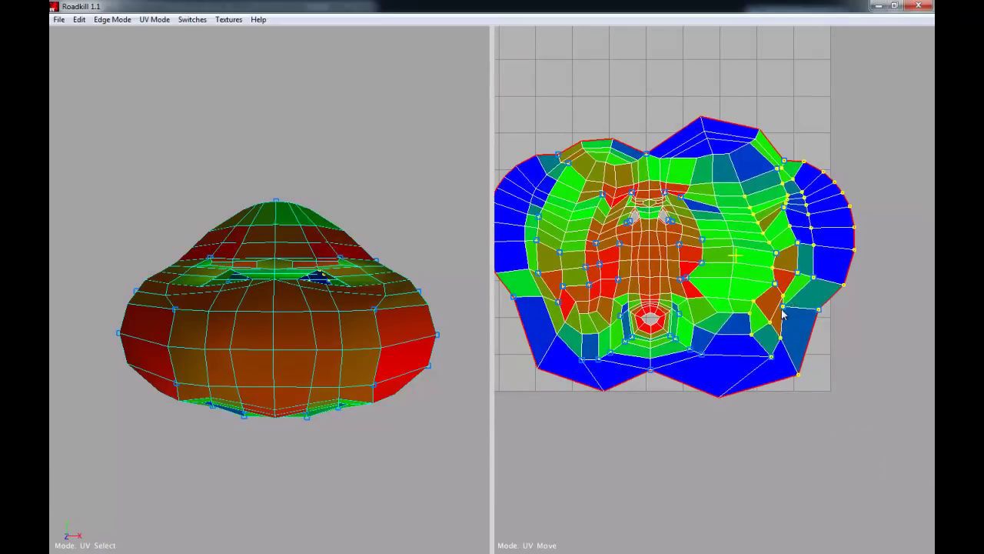
pyautogui.moveTo(782, 312); pyautogui.dragTo(789, 313, button='middle')
# Step: Select the left side UVs again and move them farther outward to balance the widened right side
pyautogui.moveTo(537, 160); pyautogui.dragTo(552, 152, button='middle')
pyautogui.moveTo(509, 123); pyautogui.dragTo(635, 398)
pyautogui.press('w')
pyautogui.moveTo(626, 298); pyautogui.dragTo(577, 283)
pyautogui.keyDown('alt'); pyautogui.moveTo(579, 281); pyautogui.dragTo(629, 297, button='right'); pyautogui.keyUp('alt')
pyautogui.keyDown('alt'); pyautogui.moveTo(629, 297); pyautogui.dragTo(635, 306, button='middle'); pyautogui.keyUp('alt')
pyautogui.scroll(-3, 635, 305)
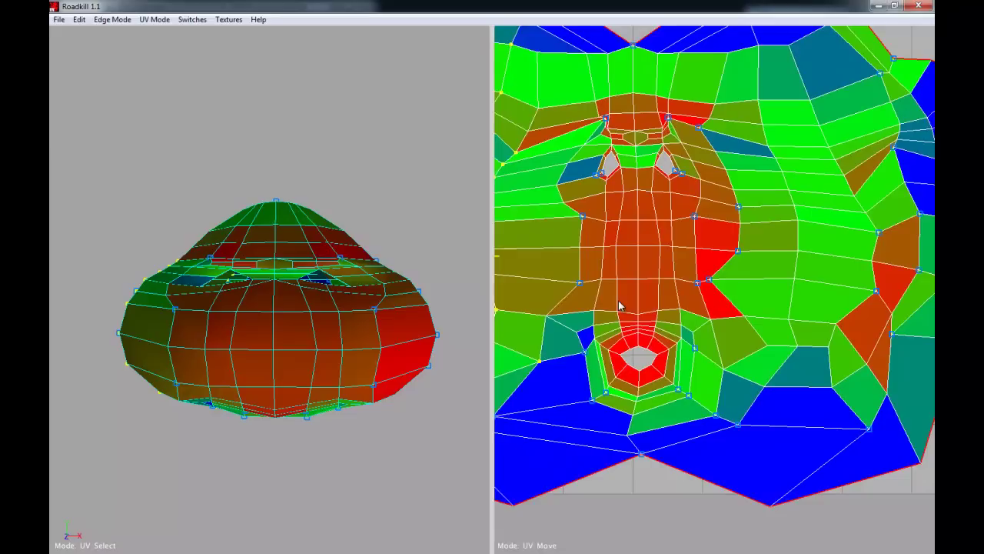
# Step: Separate the two nearly overlapping pins on the inner right cheek by moving the outer one outward
pyautogui.scroll(2, 623, 300)
pyautogui.click(708, 280)
pyautogui.moveTo(715, 283); pyautogui.dragTo(769, 281)
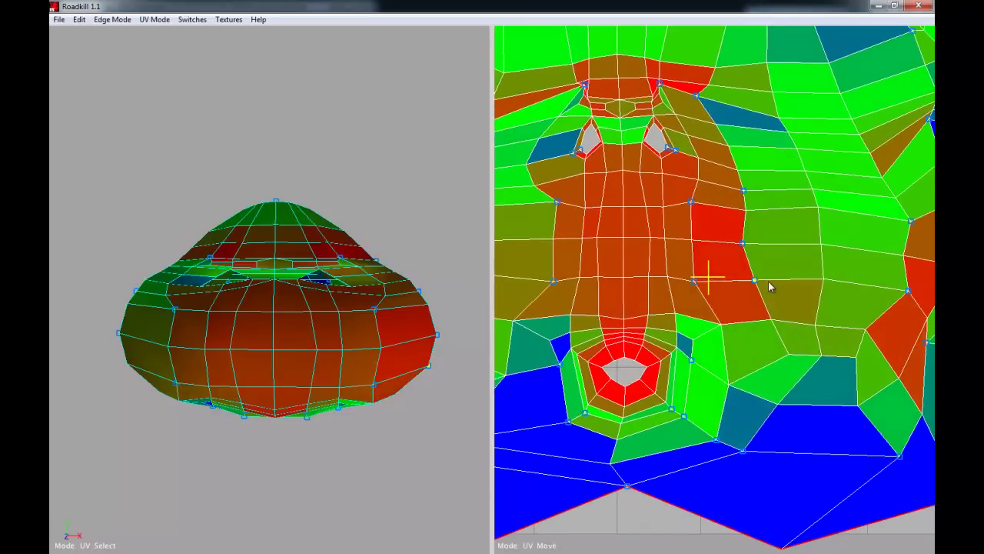
pyautogui.hotkey('ctrl', 'z')
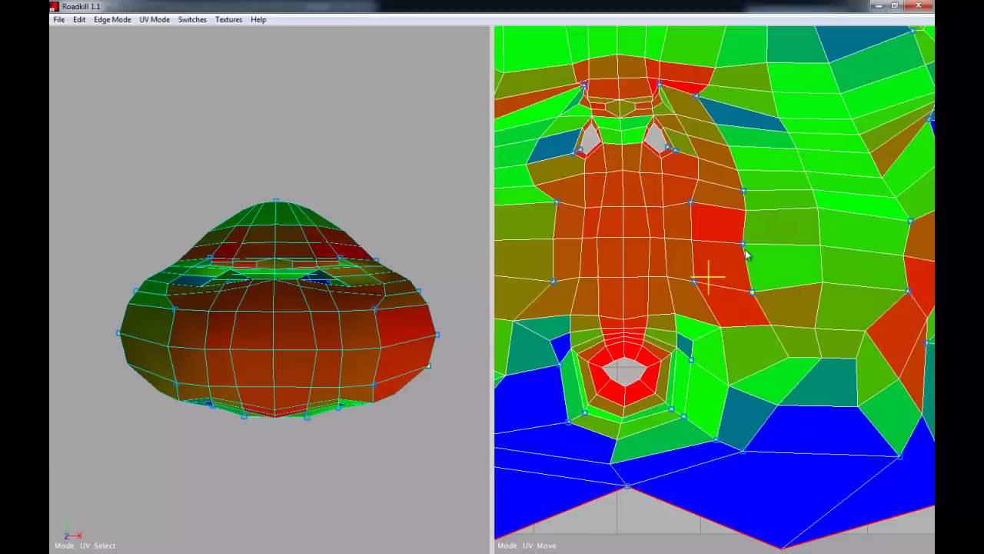
pyautogui.hotkey('ctrl', 'y')
# Step: Move the two pins above it on the right cheek outward and readjust the lower pin to line up with them
pyautogui.click(744, 243)
pyautogui.moveTo(758, 246); pyautogui.dragTo(787, 247)
pyautogui.press('w')
pyautogui.moveTo(736, 202); pyautogui.dragTo(767, 202)
pyautogui.click(756, 281)
pyautogui.moveTo(758, 281); pyautogui.dragTo(769, 292)
# Step: Spread the lower and upper UV rows across the middle of the face sideways and lower the upper row
pyautogui.moveTo(683, 311); pyautogui.dragTo(763, 282, button='middle')
pyautogui.moveTo(784, 253); pyautogui.dragTo(621, 284)
pyautogui.moveTo(722, 259); pyautogui.dragTo(780, 273)
pyautogui.moveTo(621, 179); pyautogui.dragTo(796, 209)
pyautogui.press('w')
pyautogui.moveTo(723, 212); pyautogui.dragTo(765, 256)
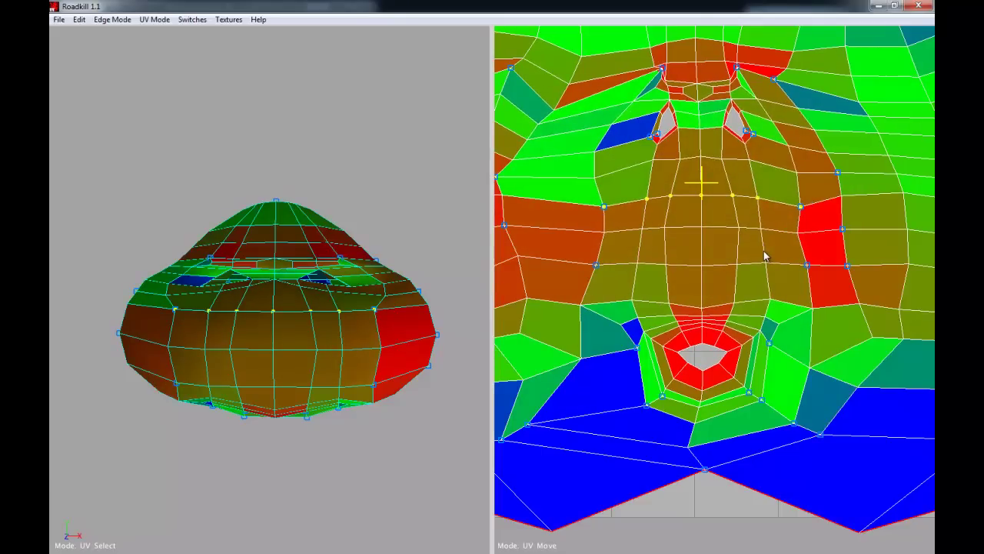
# Step: Select all UVs of the head, scale the layout down and move it up to fit inside the UV square
pyautogui.scroll(-5, 777, 296)
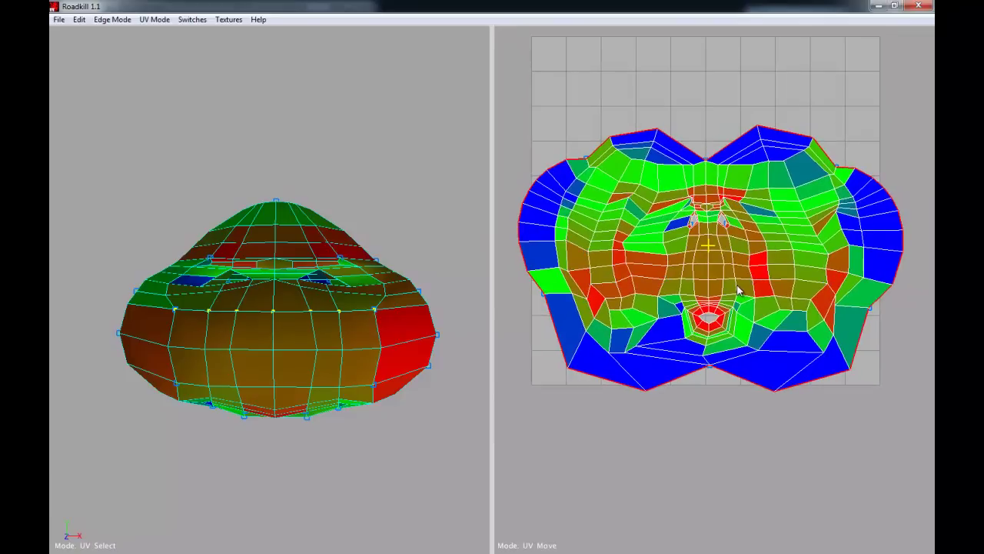
pyautogui.moveTo(515, 95); pyautogui.dragTo(915, 444)
pyautogui.press('w')
pyautogui.moveTo(776, 294); pyautogui.dragTo(755, 273, button='right')
pyautogui.moveTo(758, 278); pyautogui.dragTo(751, 212)
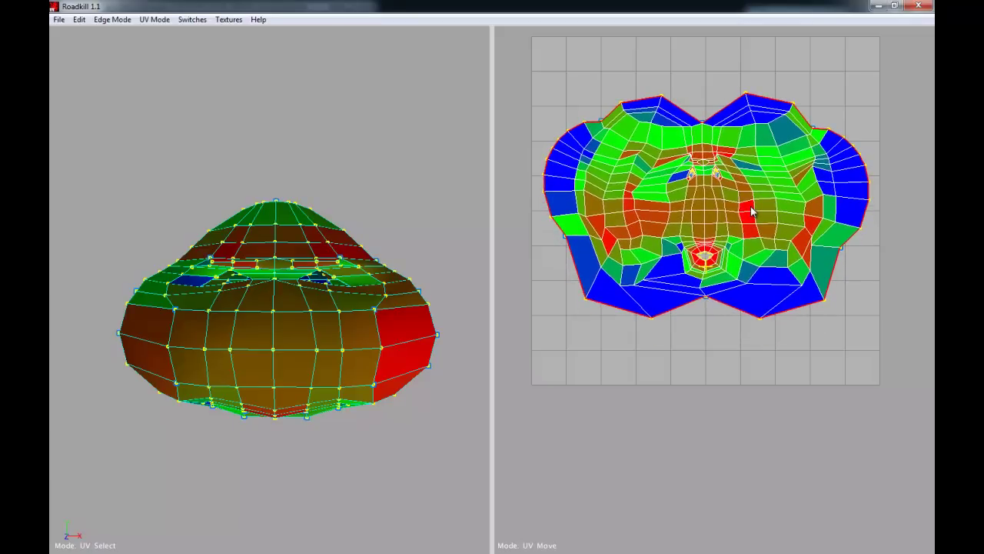
pyautogui.keyDown('alt'); pyautogui.moveTo(752, 209); pyautogui.dragTo(753, 230, button='middle'); pyautogui.keyUp('alt')
pyautogui.keyDown('alt'); pyautogui.moveTo(752, 230); pyautogui.dragTo(760, 238, button='right'); pyautogui.keyUp('alt')
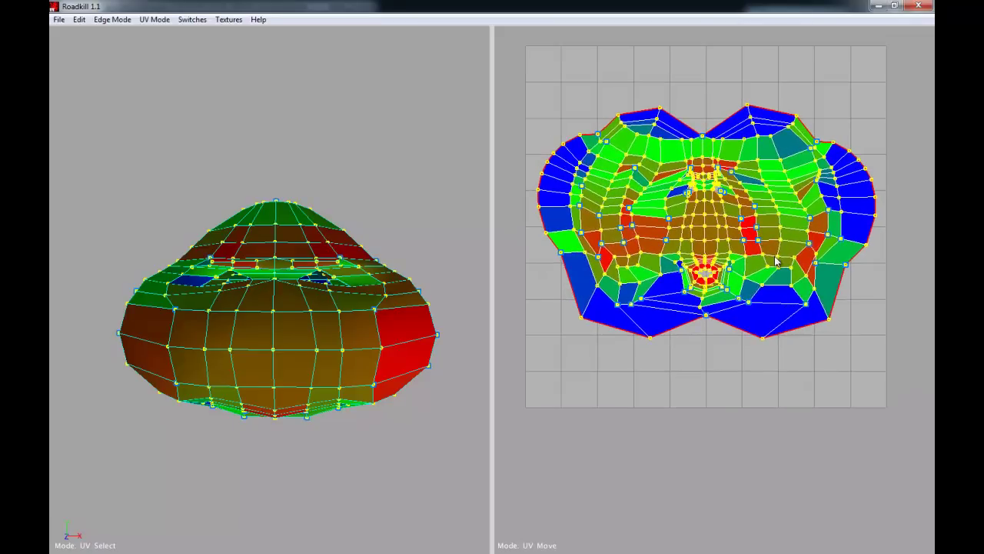
# Step: Select the outline pins at the lower outer edge of both sides and spread them outward
pyautogui.moveTo(878, 281); pyautogui.dragTo(843, 262, button='middle')
pyautogui.hotkey('ctrl', 'z')
pyautogui.click(868, 286)
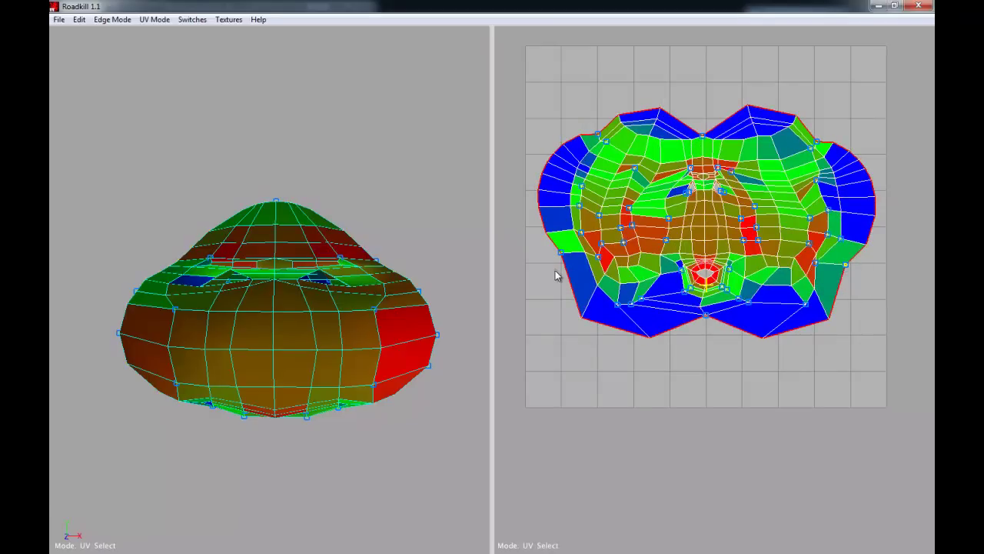
pyautogui.press('w')
pyautogui.moveTo(567, 244); pyautogui.dragTo(599, 262, button='right')
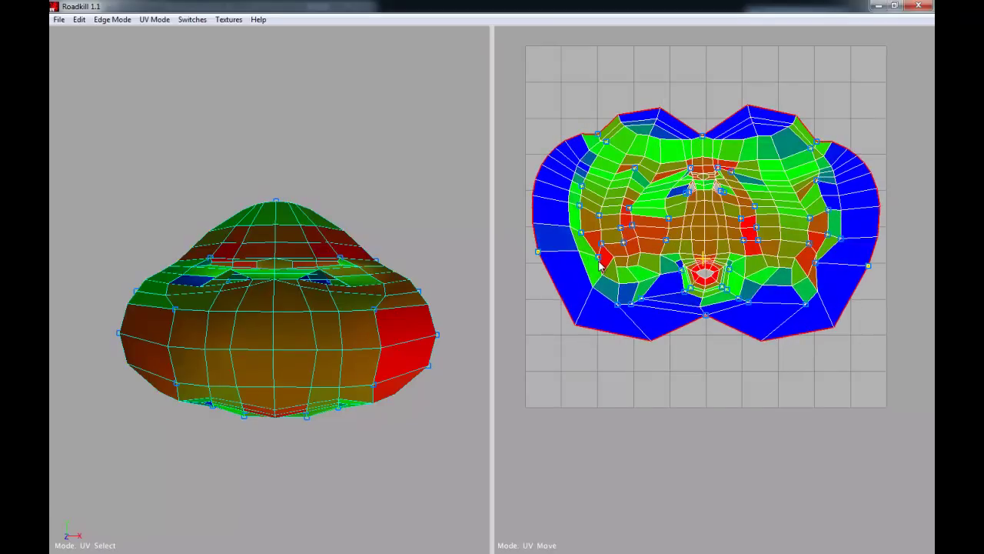
# Step: Spread the upper outline pins on both sides of the head outward
pyautogui.click(596, 135)
pyautogui.moveTo(579, 140); pyautogui.dragTo(675, 105)
pyautogui.keyDown('alt'); pyautogui.moveTo(680, 149); pyautogui.dragTo(701, 161, button='right'); pyautogui.keyUp('alt')
pyautogui.keyDown('alt'); pyautogui.moveTo(701, 160); pyautogui.dragTo(715, 204, button='middle'); pyautogui.keyUp('alt')
# Step: Move the lowest pin on the outer left cheek outward and slightly up
pyautogui.moveTo(596, 275); pyautogui.dragTo(609, 248, button='middle')
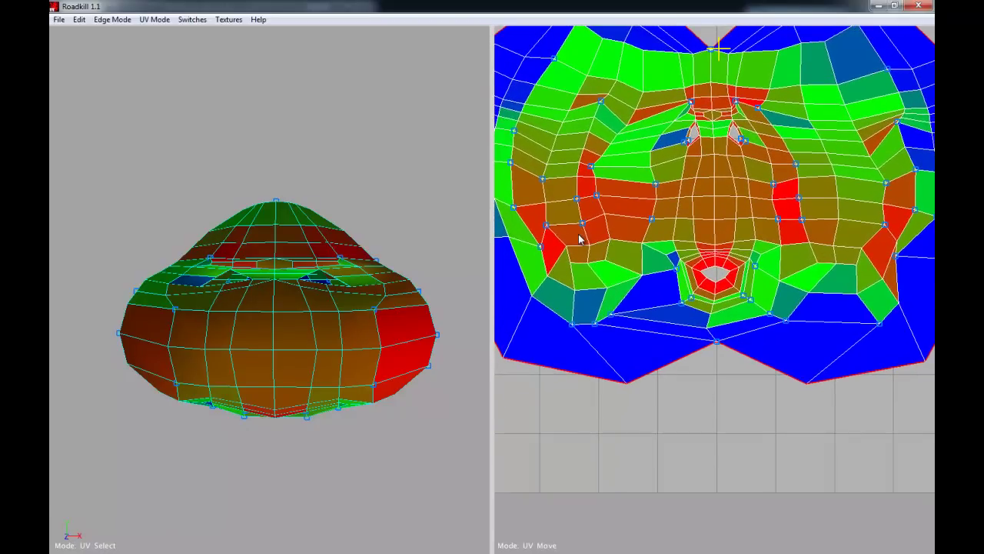
pyautogui.press('w')
pyautogui.moveTo(530, 249); pyautogui.dragTo(513, 240)
pyautogui.moveTo(514, 245); pyautogui.dragTo(511, 246, button='middle')
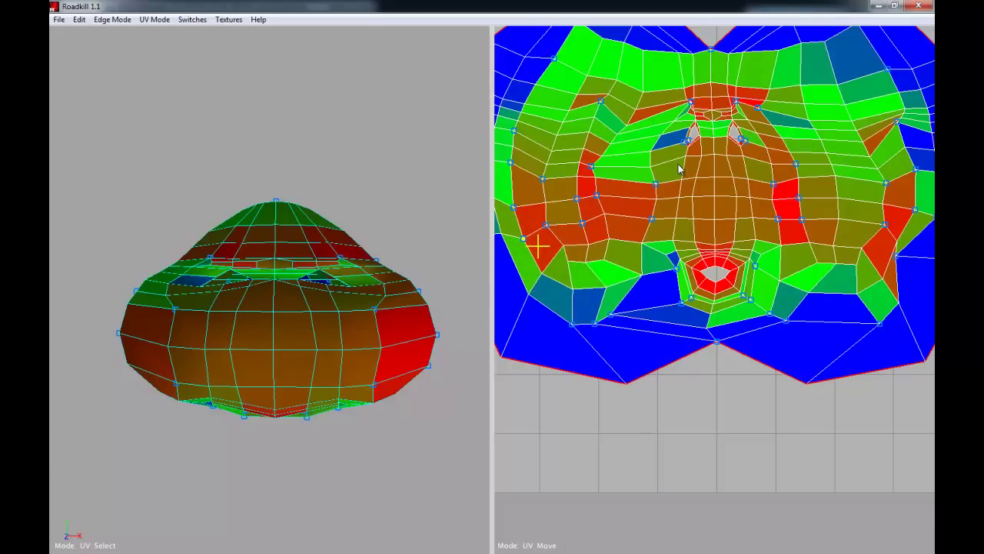
# Step: Move the two crowded pins on the inner left cheek toward the face
pyautogui.click(600, 176)
pyautogui.moveTo(600, 176); pyautogui.dragTo(636, 208, button='middle')
pyautogui.click(596, 202)
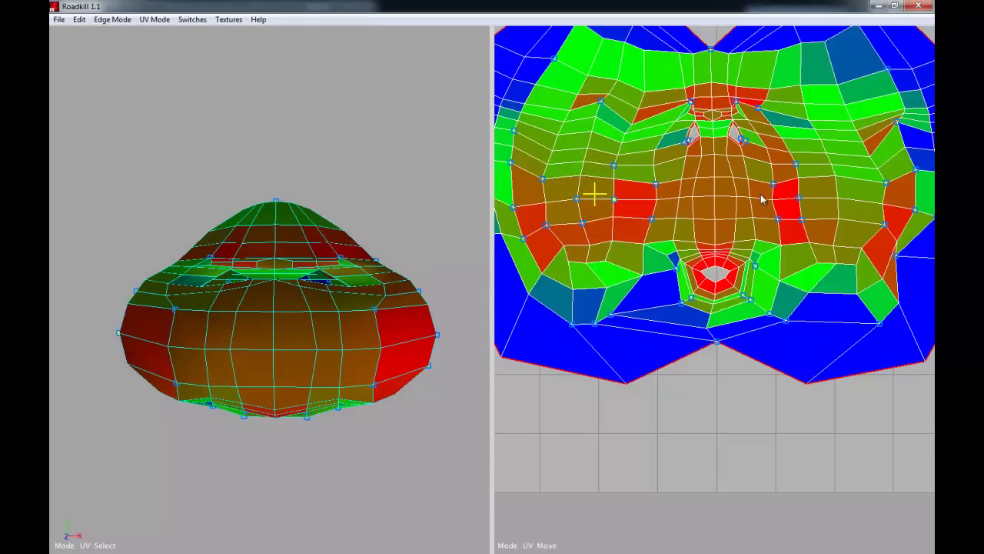
# Step: Move the two pins below the left cheek inward toward the chin to mirror the right side
pyautogui.scroll(-5, 761, 200)
pyautogui.keyDown('alt'); pyautogui.moveTo(724, 250); pyautogui.dragTo(712, 225, button='middle'); pyautogui.keyUp('alt')
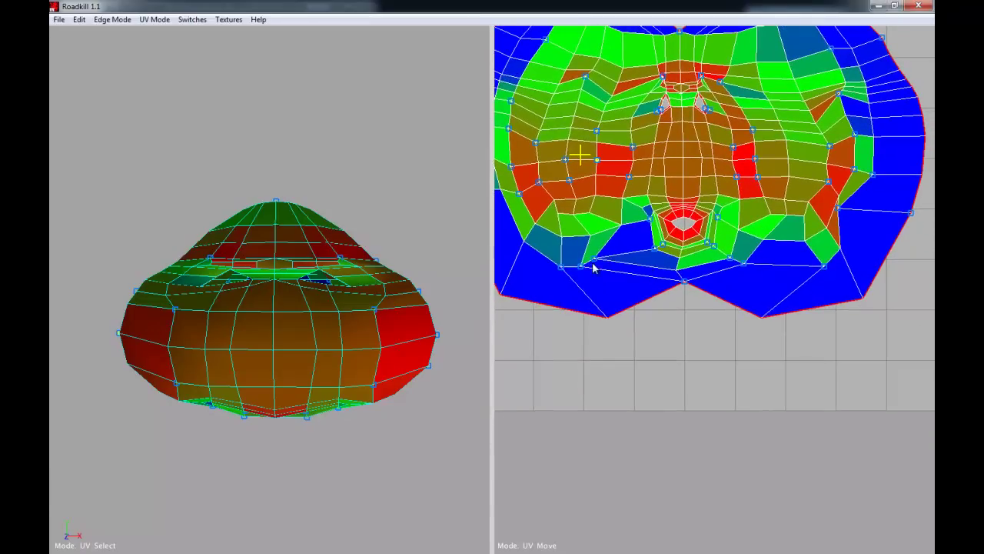
pyautogui.moveTo(627, 264); pyautogui.dragTo(664, 262, button='middle')
pyautogui.moveTo(575, 275); pyautogui.dragTo(645, 276, button='middle')
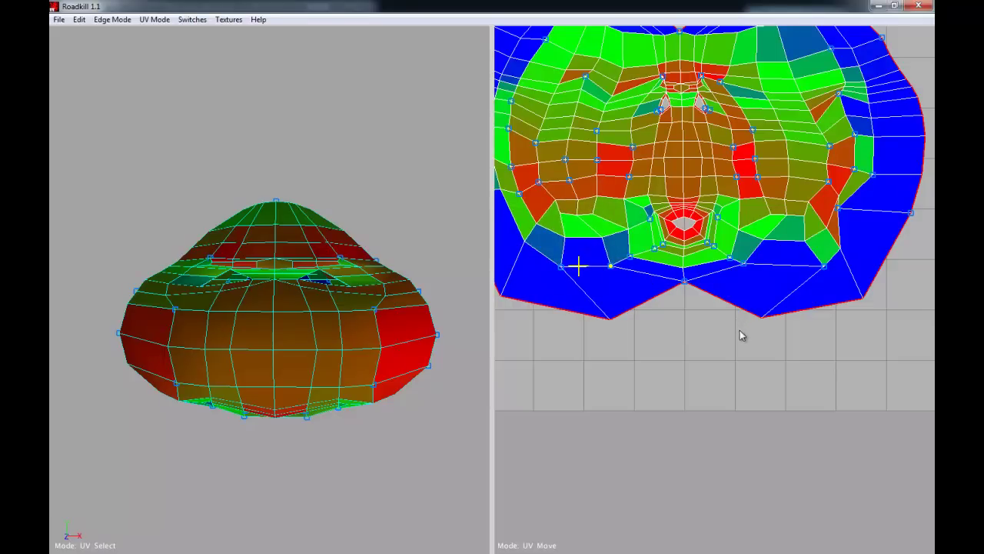
# Step: Display the checkerboard texture on the head, inspect its distortion from the side, and save the file
pyautogui.scroll(-3, 740, 336)
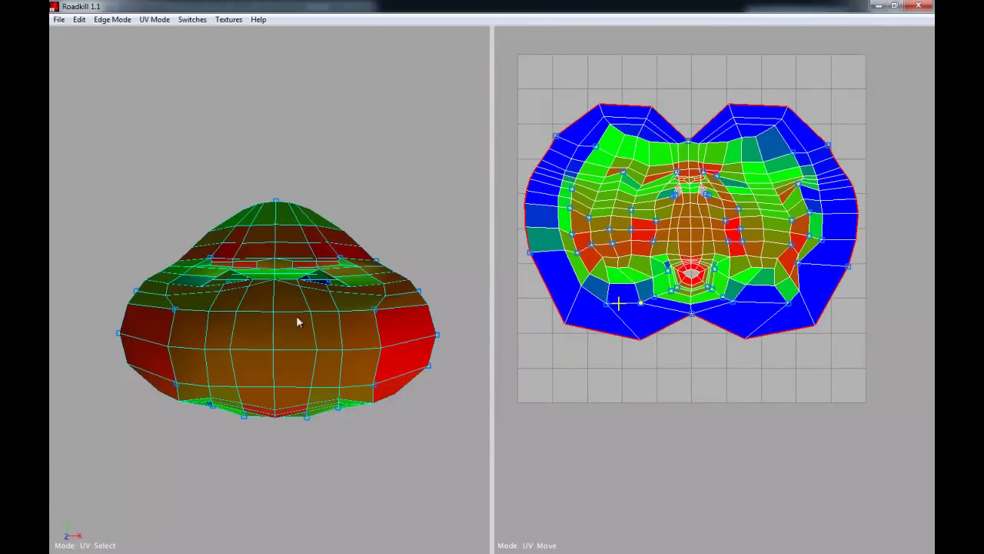
pyautogui.click(228, 20)
pyautogui.click(234, 35)
pyautogui.keyDown('alt'); pyautogui.moveTo(331, 184); pyautogui.dragTo(392, 241); pyautogui.keyUp('alt')
pyautogui.keyDown('alt'); pyautogui.moveTo(446, 261); pyautogui.dragTo(331, 243); pyautogui.keyUp('alt')
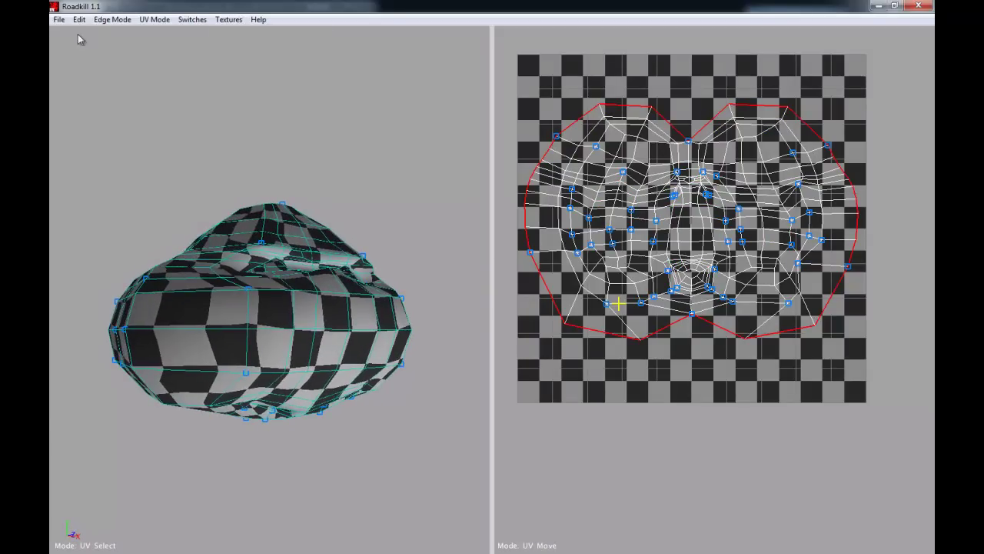
pyautogui.click(61, 22)
pyautogui.click(77, 49)
pyautogui.click(65, 21)
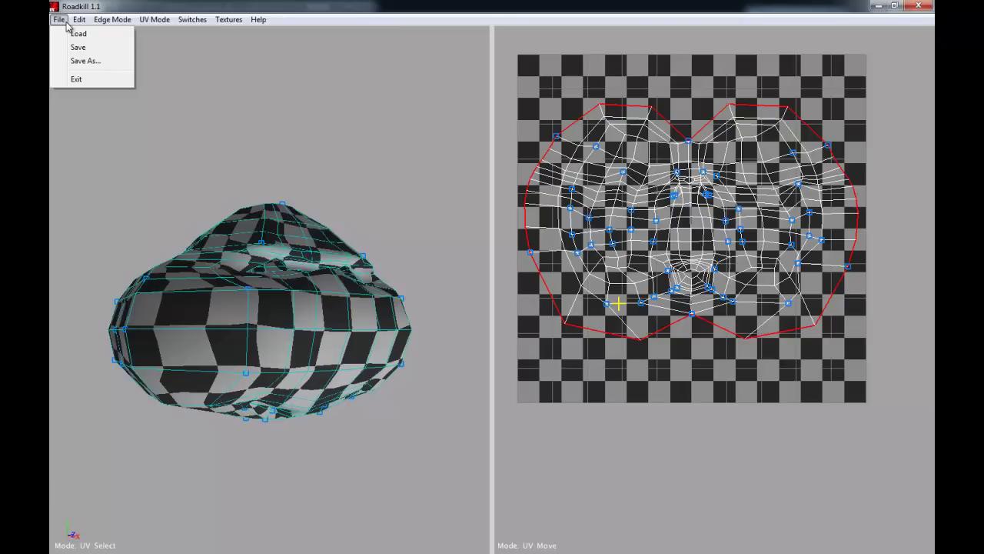
pyautogui.click(85, 61)
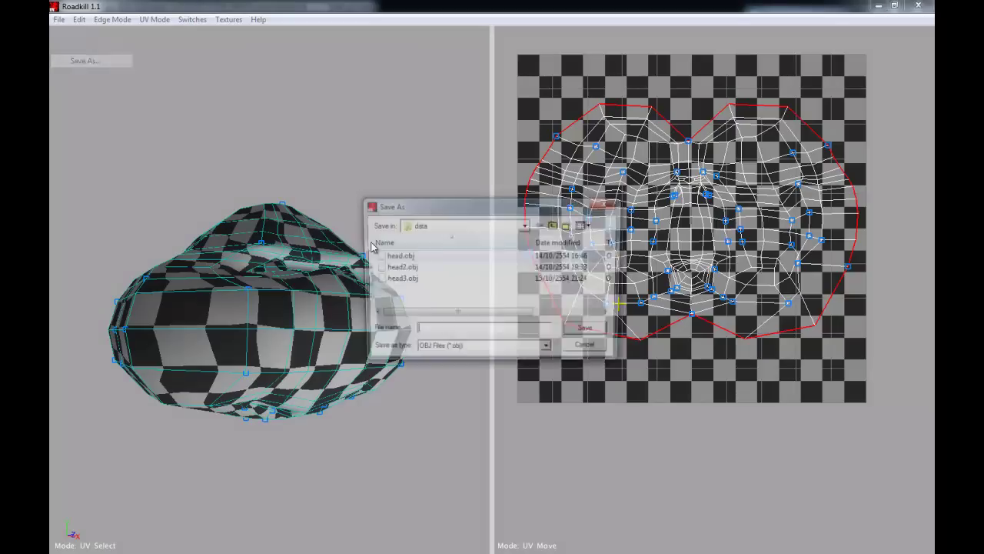
pyautogui.click(584, 344)
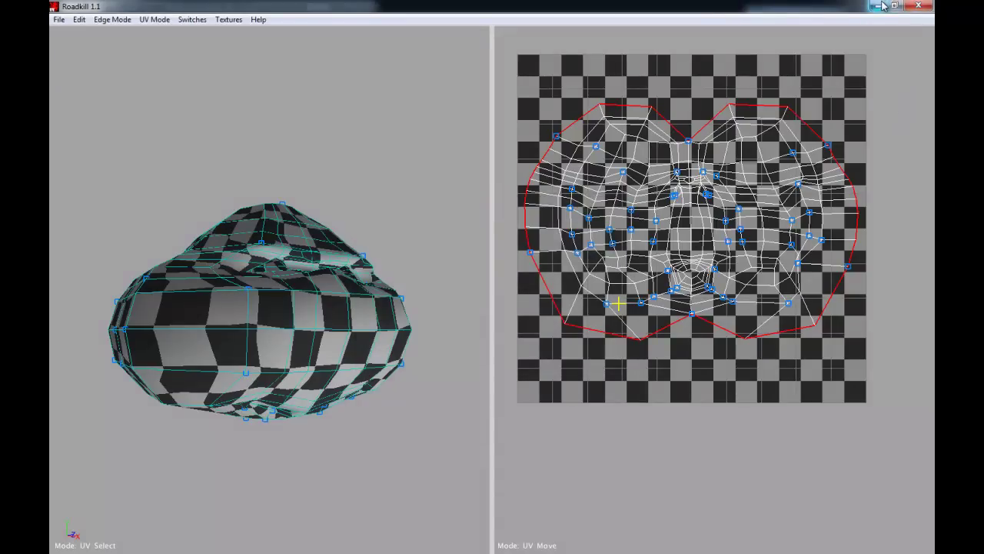
# Step: Save the unwrapped head once more and switch to Maya
pyautogui.click(58, 19)
pyautogui.click(83, 49)
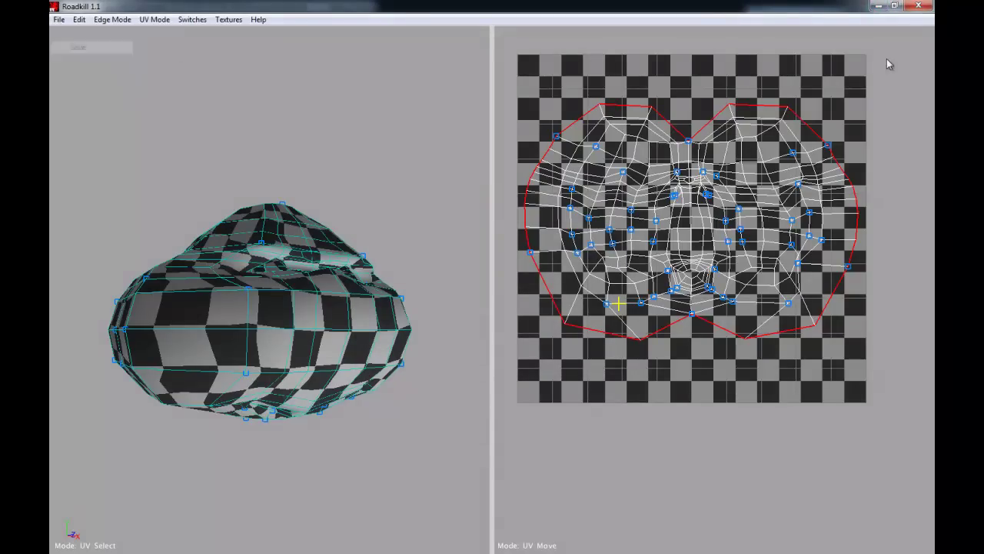
pyautogui.click(879, 7)
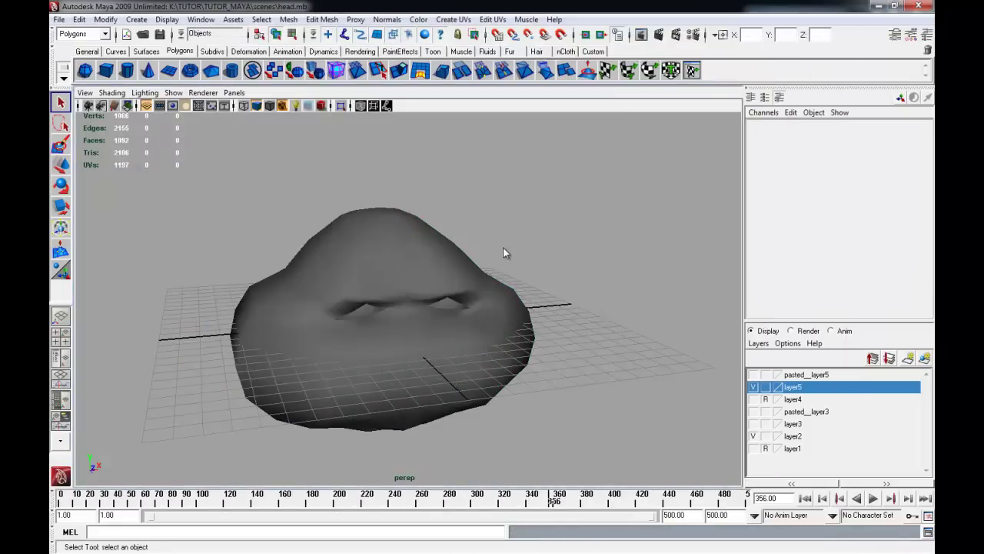
# Step: Hide the old head model by turning off the visibility of layer5
pyautogui.click(453, 263)
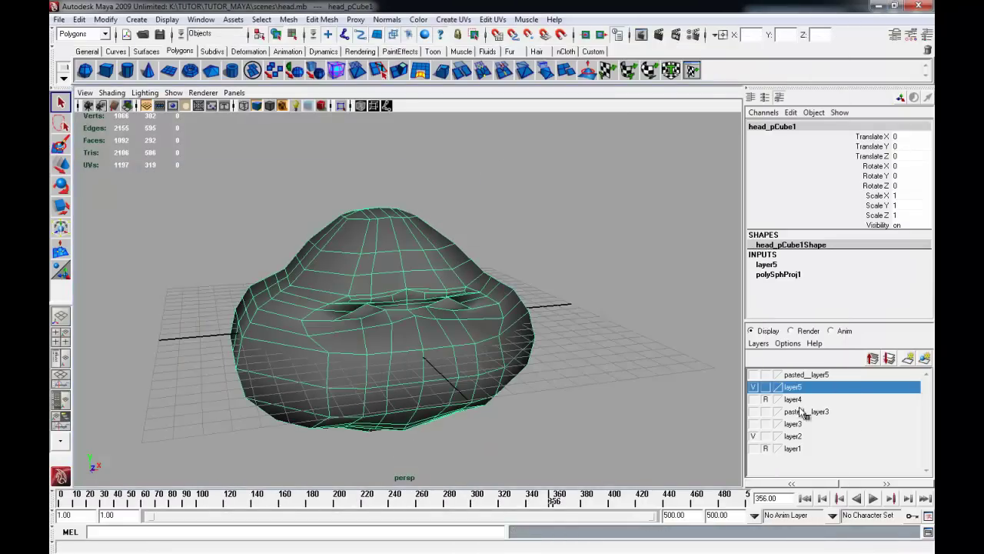
pyautogui.click(754, 387)
pyautogui.click(242, 308)
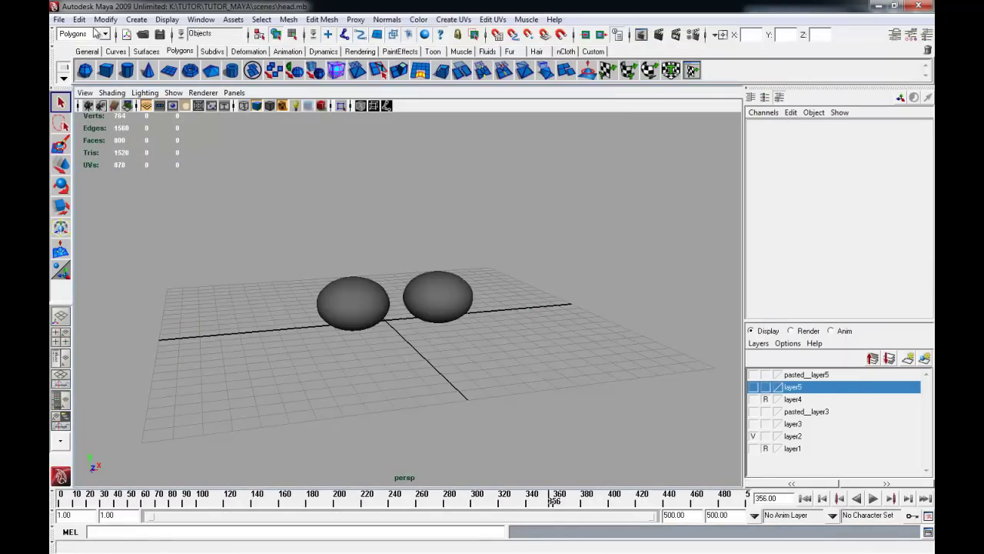
# Step: Import head3.obj from the project's data folder into the scene
pyautogui.click(58, 20)
pyautogui.click(100, 137)
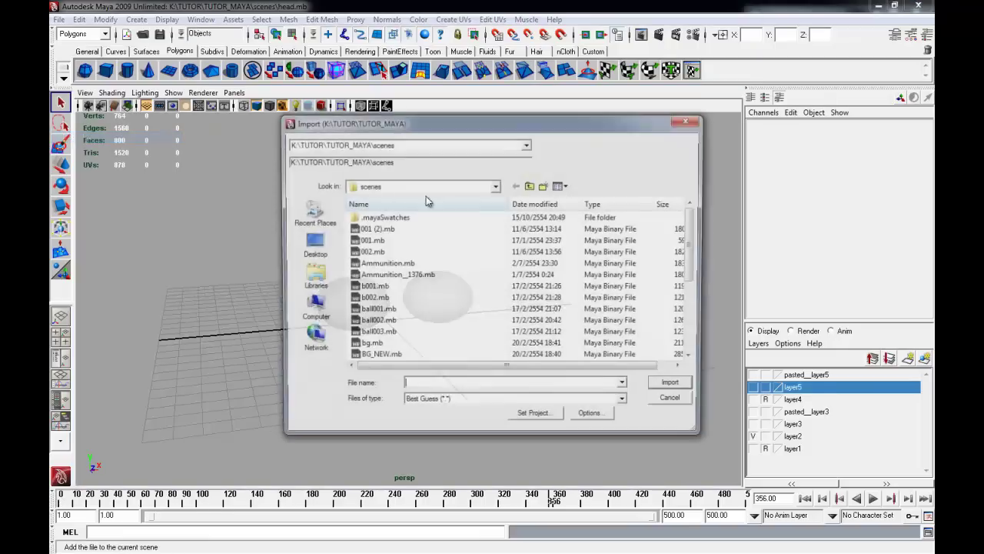
pyautogui.click(530, 185)
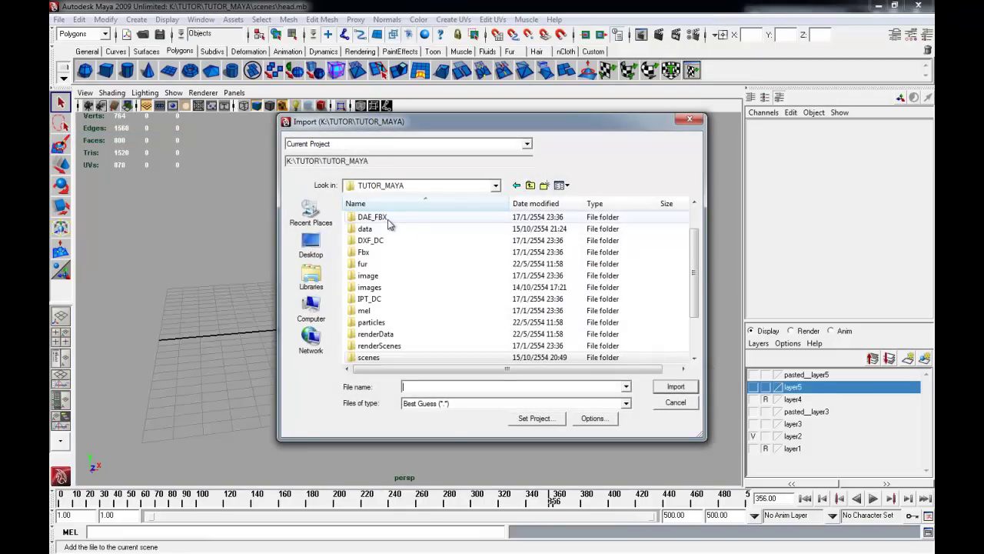
pyautogui.doubleClick(387, 231)
pyautogui.click(375, 275)
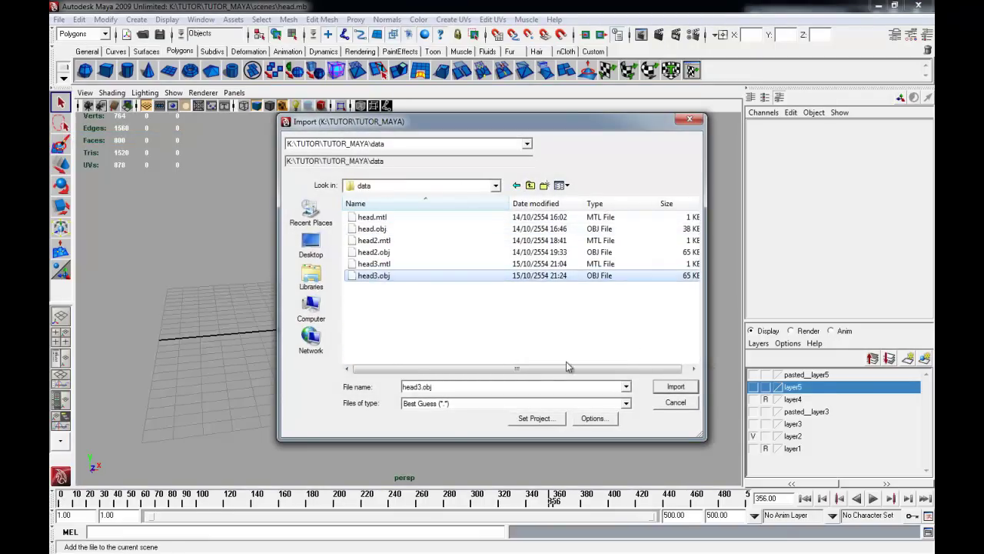
pyautogui.click(675, 387)
# Step: Select the imported head and open the UV Texture Editor to examine its UV layout
pyautogui.click(395, 285)
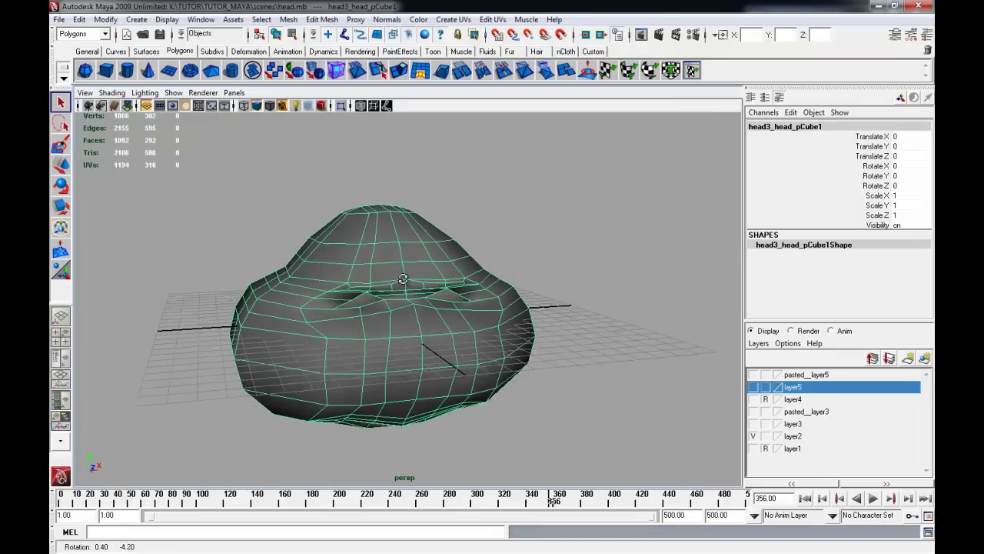
pyautogui.click(692, 71)
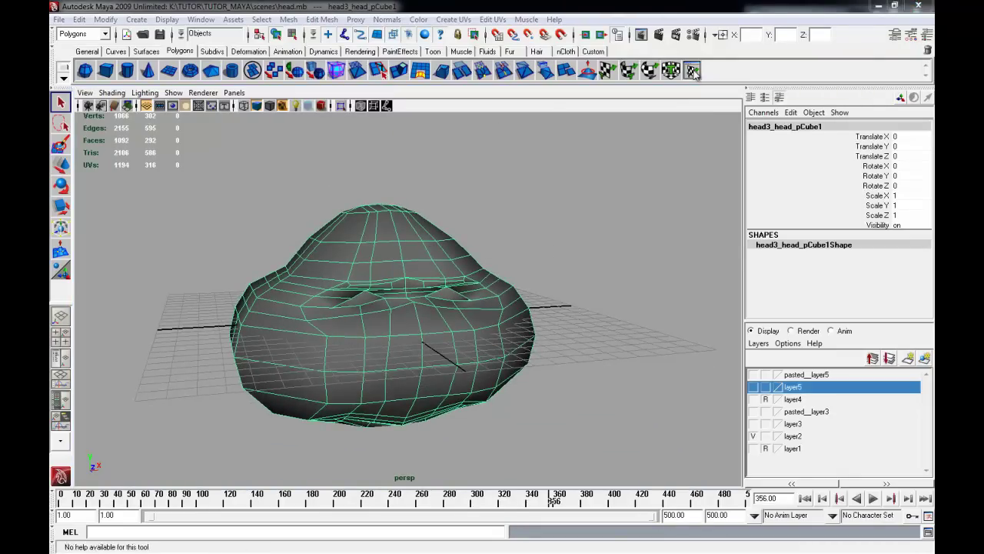
pyautogui.moveTo(296, 168); pyautogui.dragTo(499, 146)
pyautogui.moveTo(582, 375); pyautogui.dragTo(351, 470)
pyautogui.moveTo(655, 125); pyautogui.dragTo(584, 34)
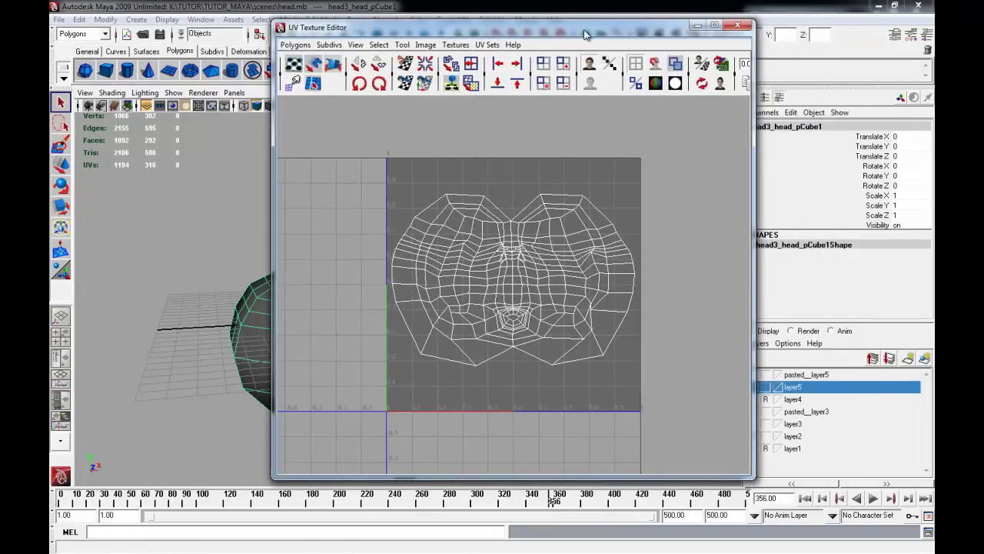
# Step: Close the UV Texture Editor and activate the 3D Paint Tool on the head, showing its File Textures settings
pyautogui.click(738, 25)
pyautogui.click(343, 162)
pyautogui.click(380, 252)
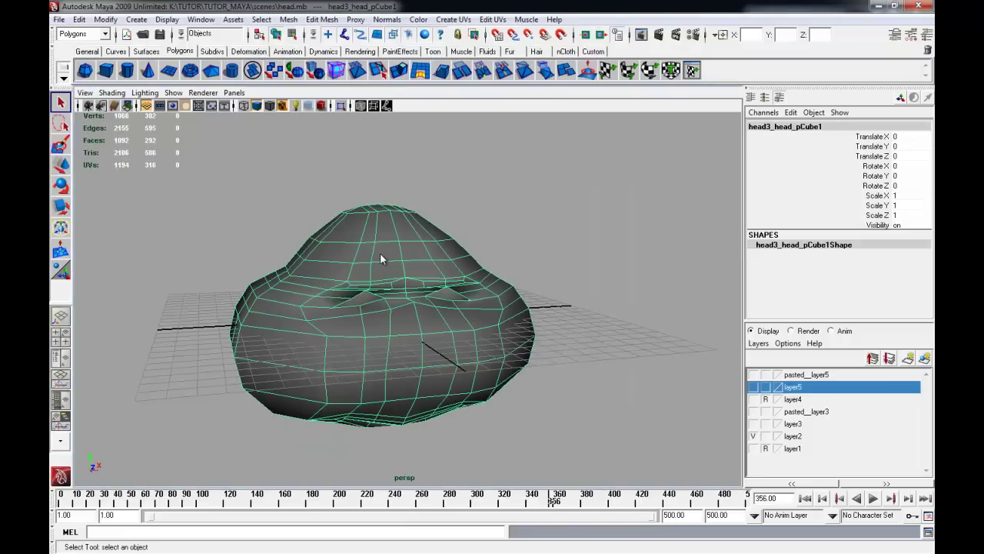
pyautogui.click(360, 54)
pyautogui.keyDown('alt'); pyautogui.moveTo(457, 228); pyautogui.dragTo(468, 226); pyautogui.keyUp('alt')
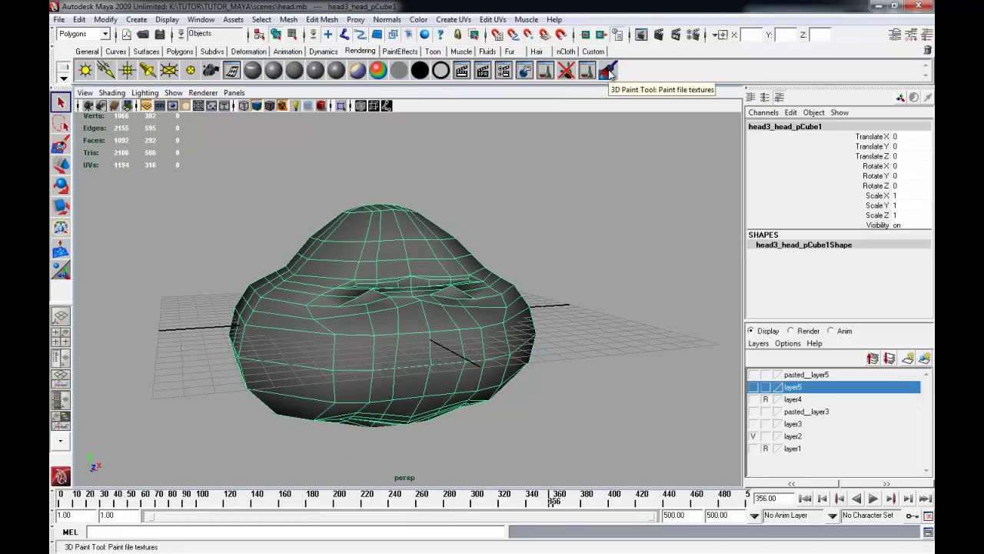
pyautogui.doubleClick(608, 72)
pyautogui.keyDown('alt'); pyautogui.moveTo(549, 281); pyautogui.dragTo(632, 293); pyautogui.keyUp('alt')
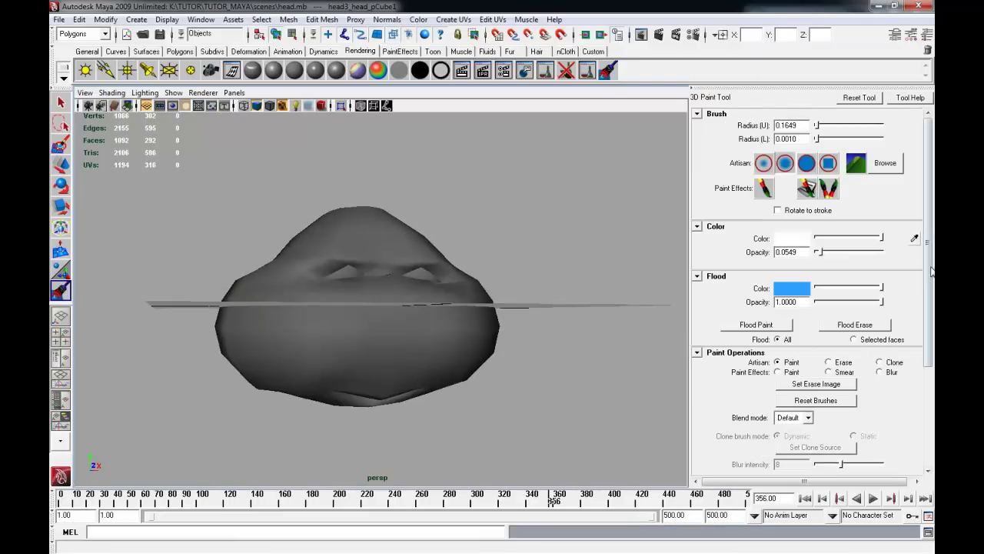
pyautogui.scroll(-5, 838, 369)
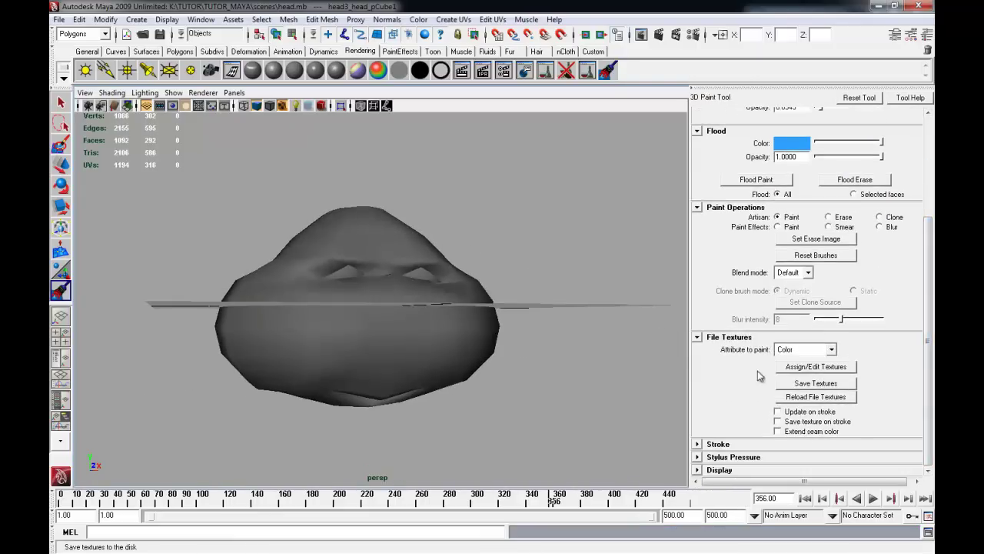
# Step: Assign a 1024 × 1024 Tiff file texture to the head's Color attribute for painting
pyautogui.click(829, 369)
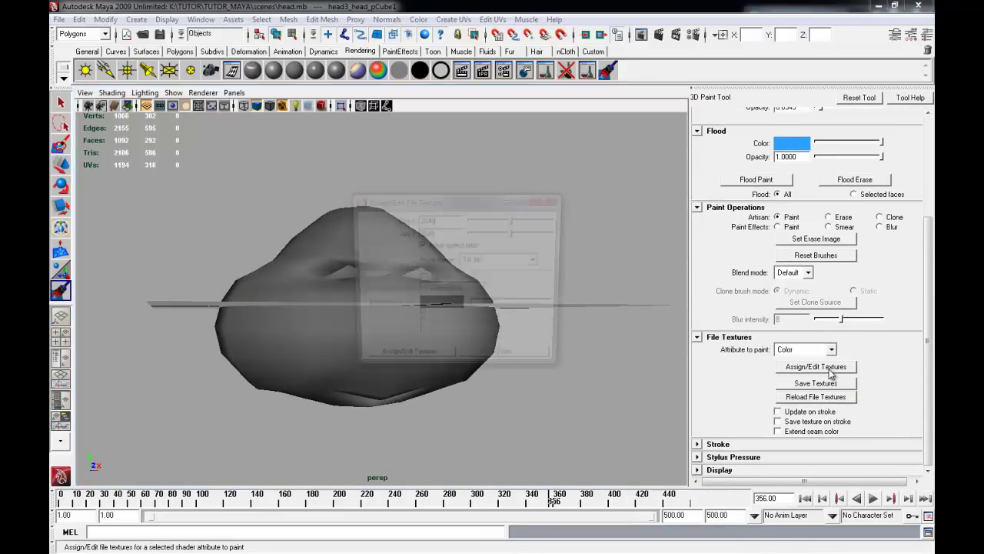
pyautogui.moveTo(515, 223); pyautogui.dragTo(575, 225)
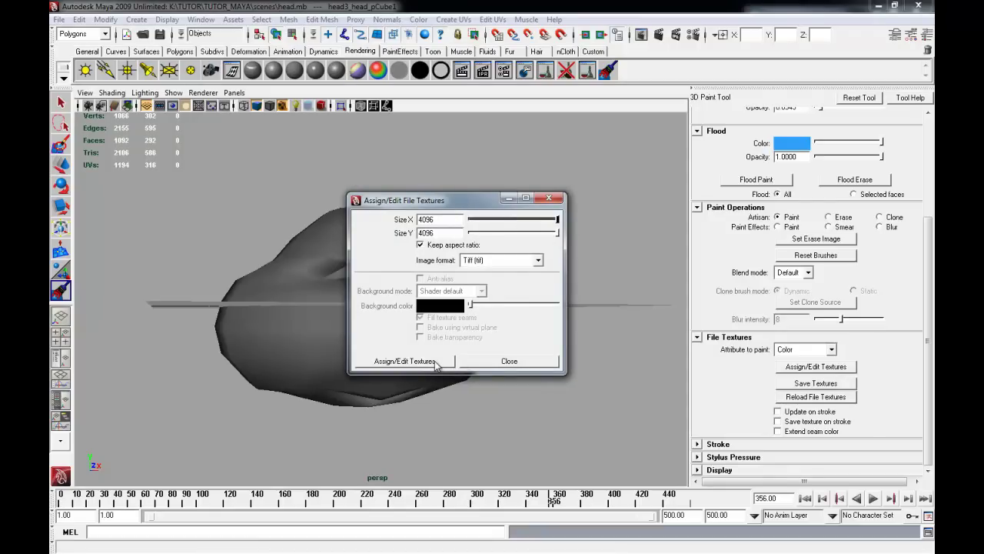
pyautogui.click(496, 261)
pyautogui.click(496, 262)
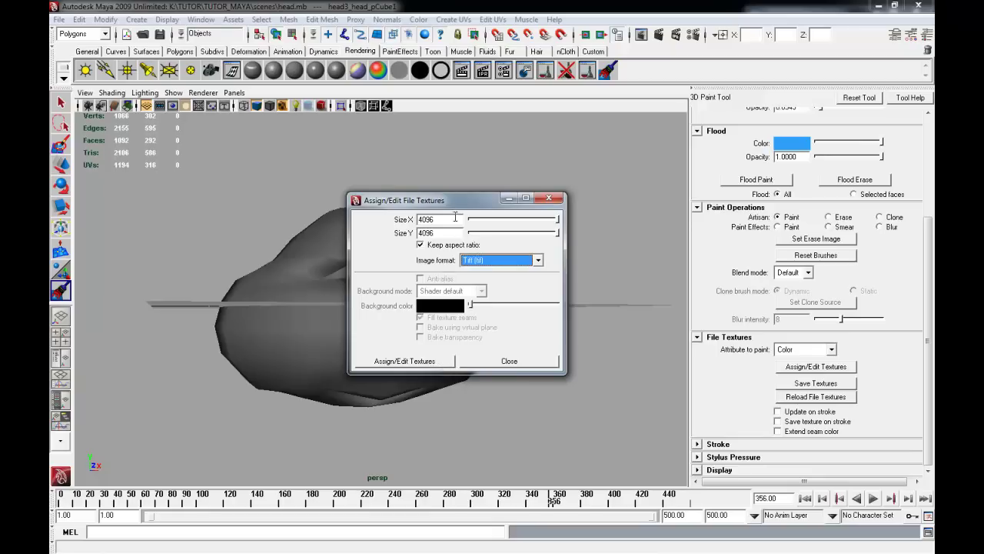
pyautogui.moveTo(448, 205); pyautogui.dragTo(544, 177)
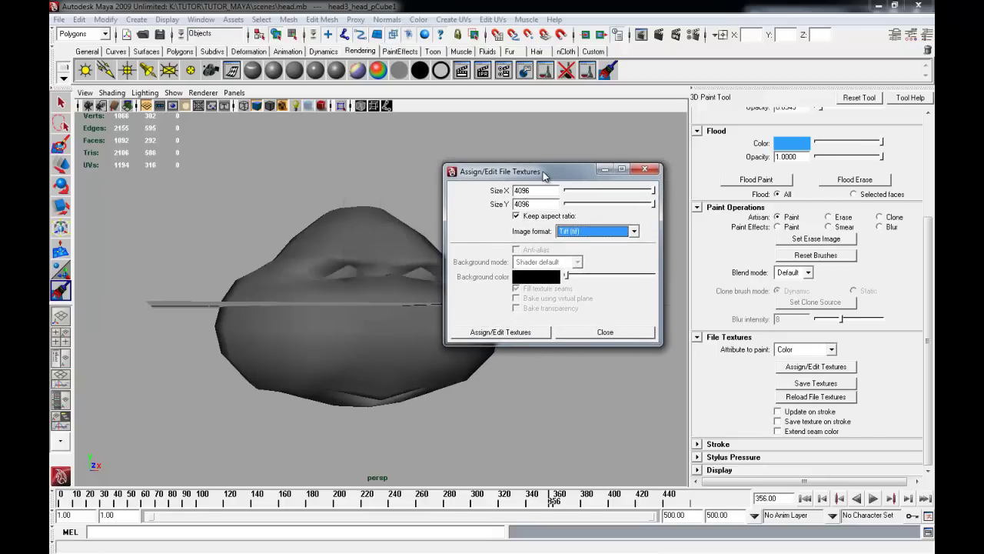
pyautogui.moveTo(543, 176); pyautogui.dragTo(554, 137)
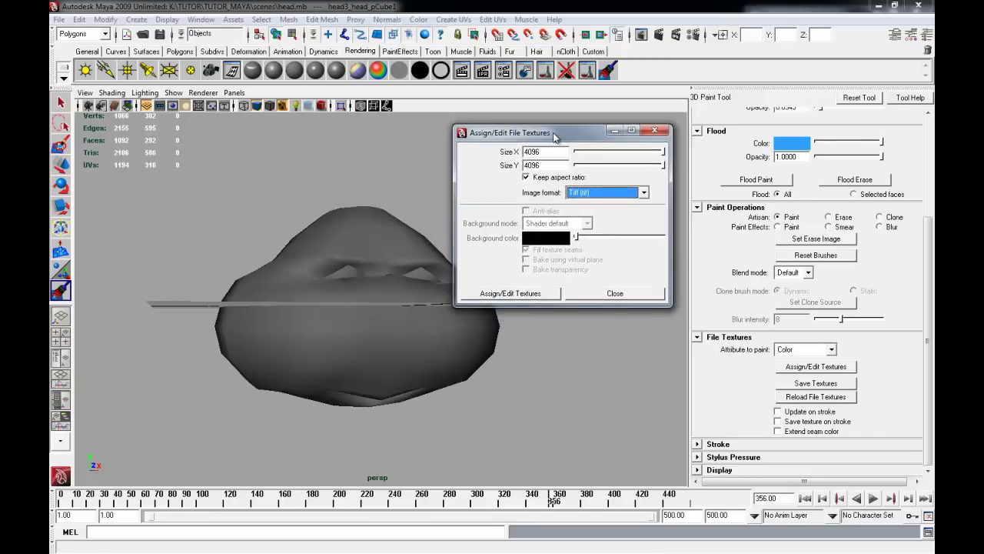
pyautogui.moveTo(659, 157); pyautogui.dragTo(598, 153)
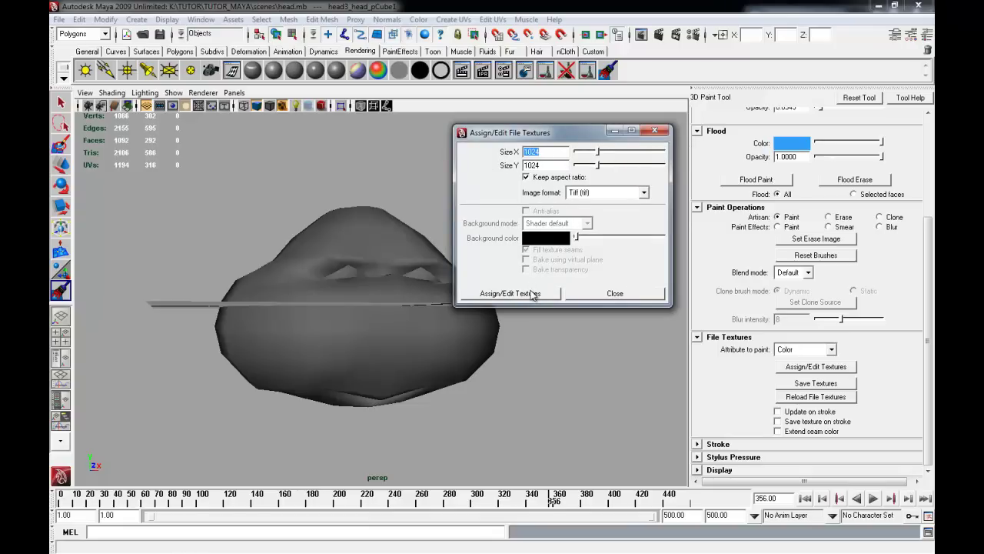
pyautogui.moveTo(598, 154)
pyautogui.mouseDown()
pyautogui.moveTo(638, 150)
pyautogui.moveTo(607, 153)
pyautogui.mouseUp()
pyautogui.click(537, 297)
# Step: Paint a faint white smile on the face, and flood the whole head with the light blue flood color
pyautogui.moveTo(418, 303)
pyautogui.keyDown('alt'); pyautogui.mouseDown()
pyautogui.moveTo(431, 323)
pyautogui.moveTo(334, 330)
pyautogui.moveTo(431, 348)
pyautogui.moveTo(404, 344)
pyautogui.mouseUp(); pyautogui.keyUp('alt')
pyautogui.moveTo(930, 244); pyautogui.dragTo(935, 144)
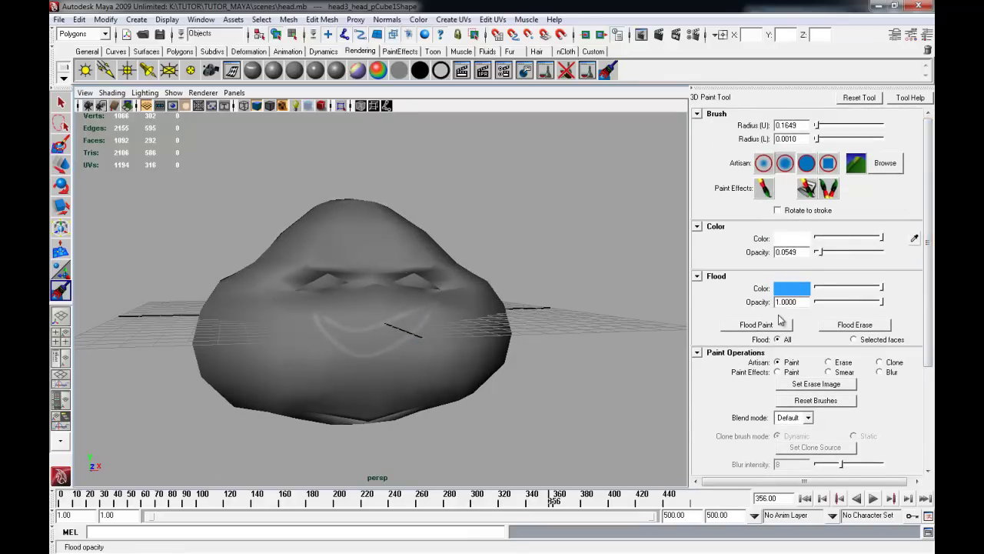
pyautogui.keyDown('alt'); pyautogui.moveTo(552, 308); pyautogui.dragTo(610, 321); pyautogui.keyUp('alt')
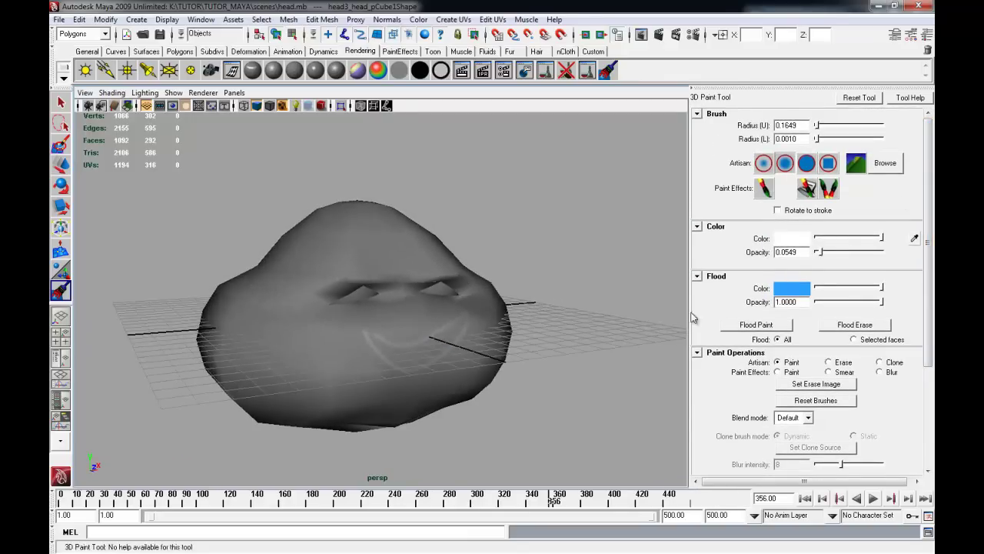
pyautogui.click(771, 325)
pyautogui.moveTo(492, 307)
pyautogui.keyDown('alt'); pyautogui.mouseDown()
pyautogui.moveTo(466, 287)
pyautogui.moveTo(419, 300)
pyautogui.mouseUp(); pyautogui.keyUp('alt')
# Step: Change the flood color to pure green and flood the whole head with it
pyautogui.click(790, 289)
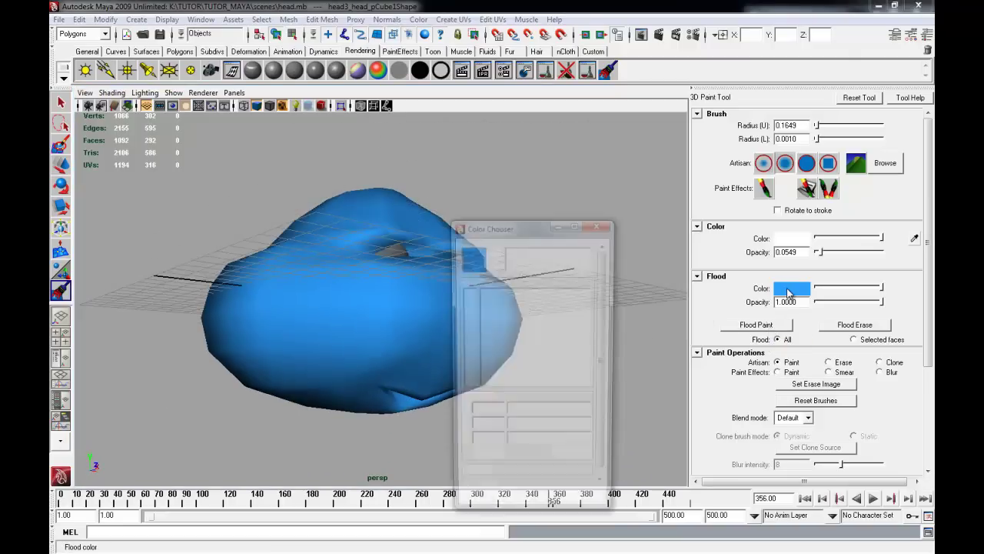
pyautogui.click(535, 264)
pyautogui.click(478, 509)
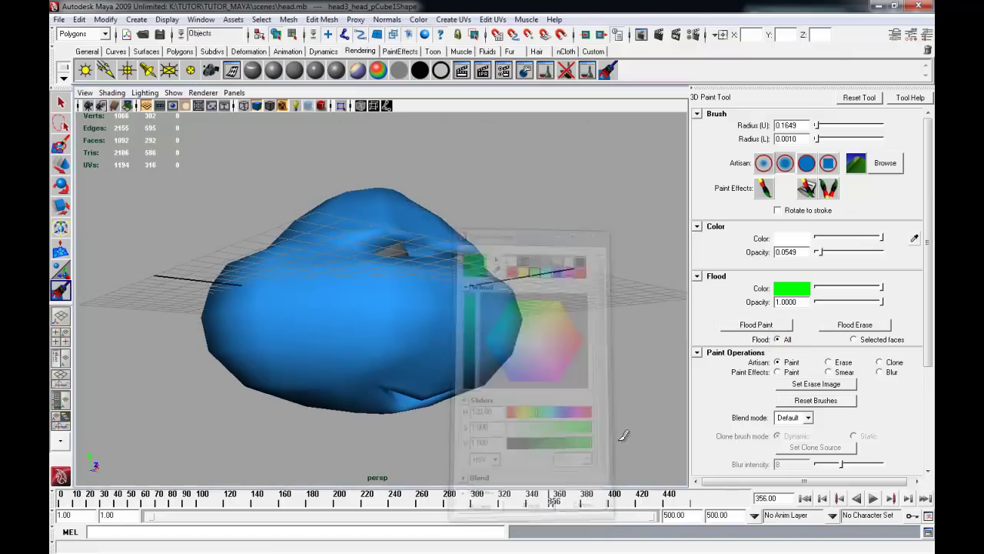
pyautogui.click(768, 324)
pyautogui.keyDown('alt'); pyautogui.moveTo(527, 285); pyautogui.dragTo(510, 290); pyautogui.keyUp('alt')
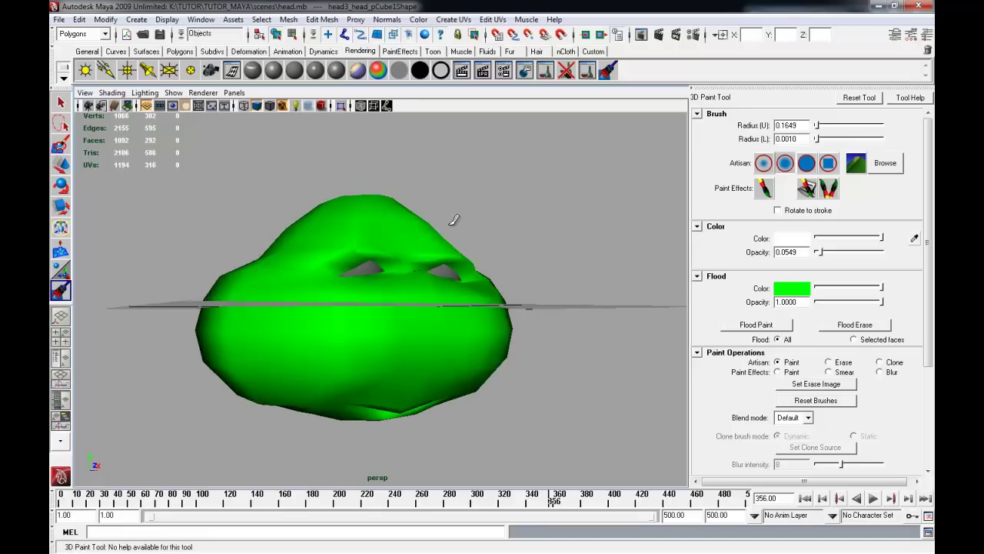
# Step: Return to the Select Tool and display the head with smooth mesh preview
pyautogui.press('q')
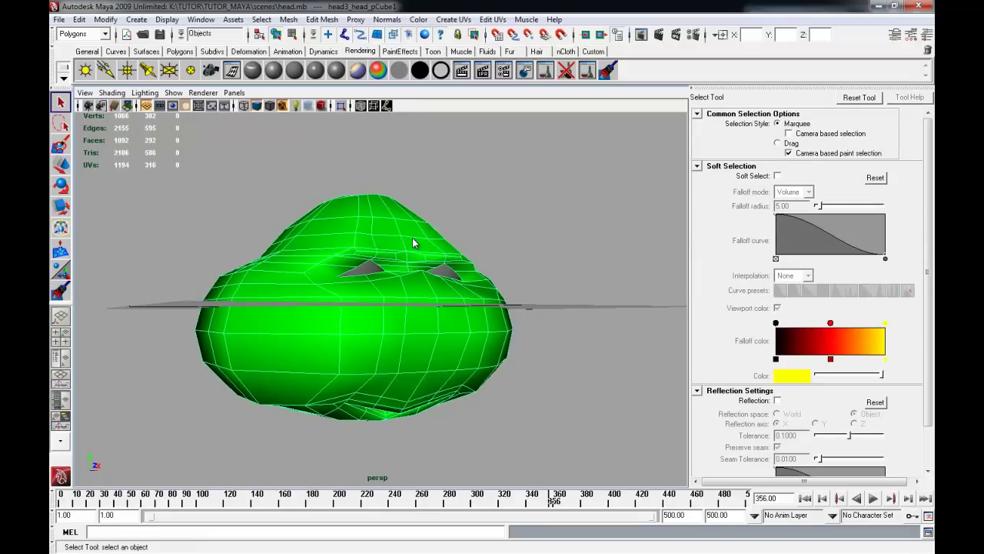
pyautogui.press('3')
pyautogui.click(494, 241)
pyautogui.keyDown('alt'); pyautogui.moveTo(494, 242); pyautogui.dragTo(462, 320); pyautogui.keyUp('alt')
pyautogui.click(461, 320)
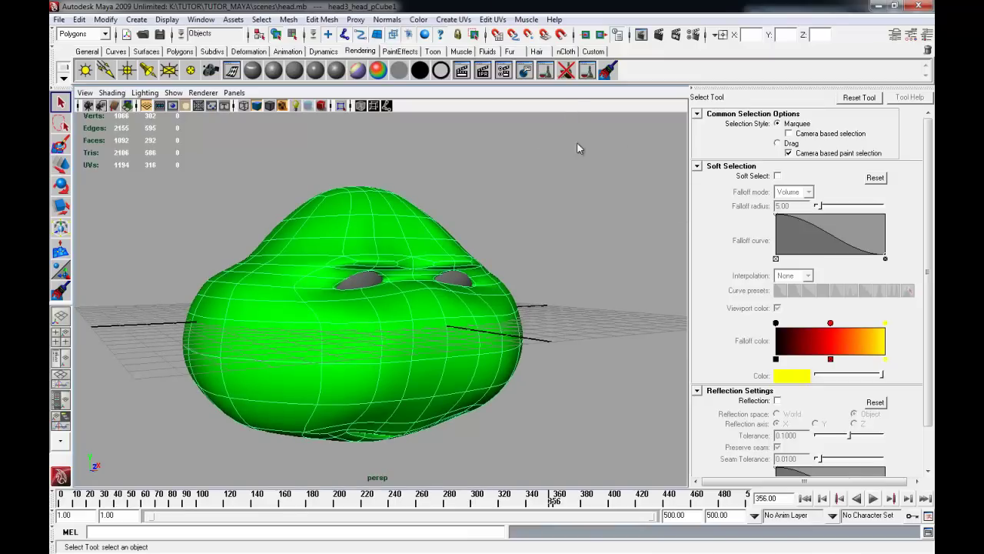
# Step: Reactivate the 3D Paint Tool, choose a medium blue flood color and flood the whole head with it
pyautogui.click(609, 75)
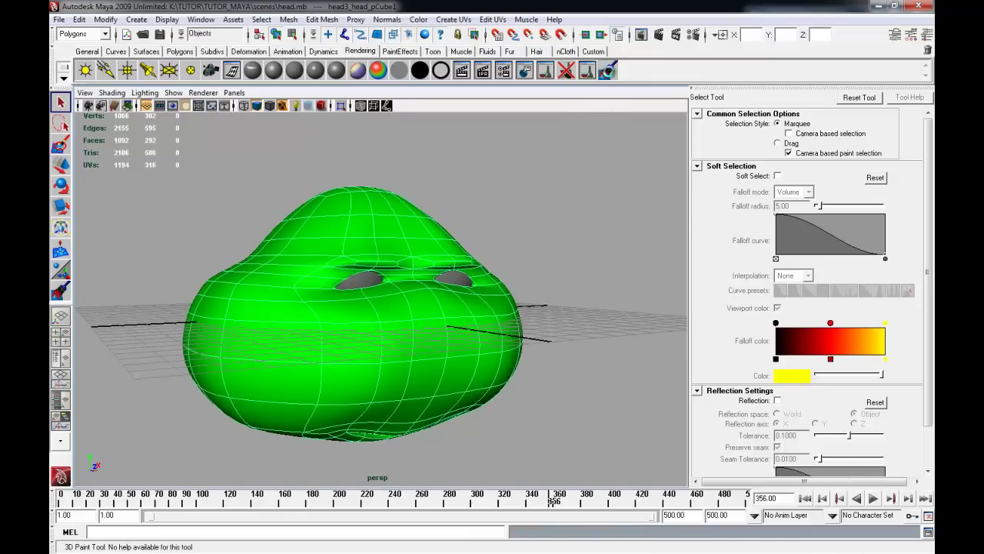
pyautogui.keyDown('alt'); pyautogui.moveTo(585, 286); pyautogui.dragTo(558, 287); pyautogui.keyUp('alt')
pyautogui.moveTo(928, 251)
pyautogui.mouseDown()
pyautogui.moveTo(923, 351)
pyautogui.moveTo(933, 235)
pyautogui.mouseUp()
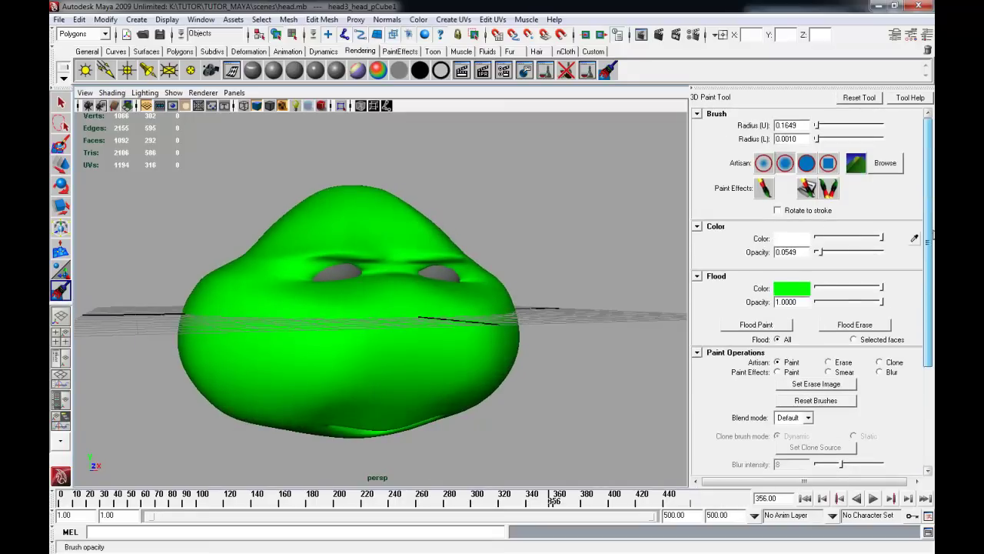
pyautogui.click(792, 289)
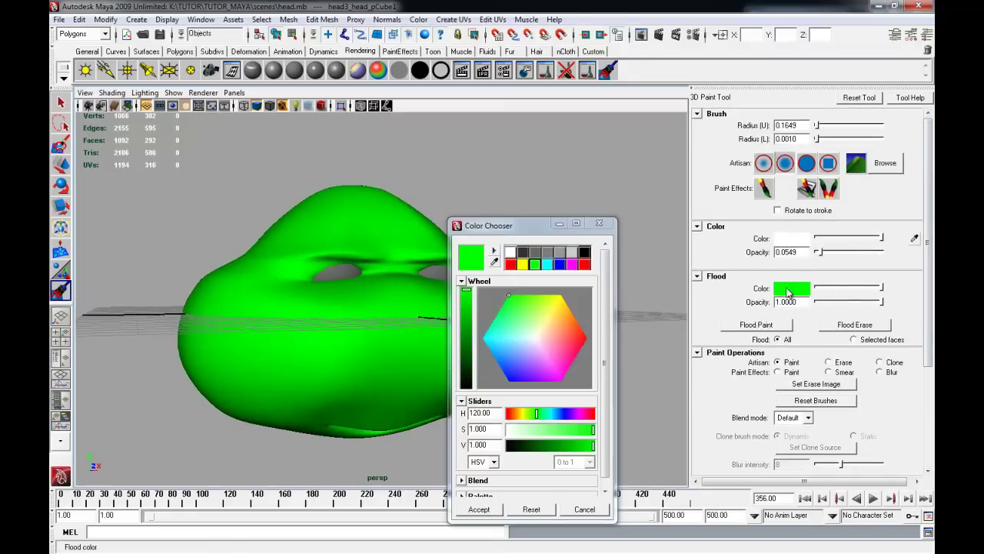
pyautogui.click(547, 265)
pyautogui.moveTo(499, 352); pyautogui.dragTo(496, 366)
pyautogui.click(479, 509)
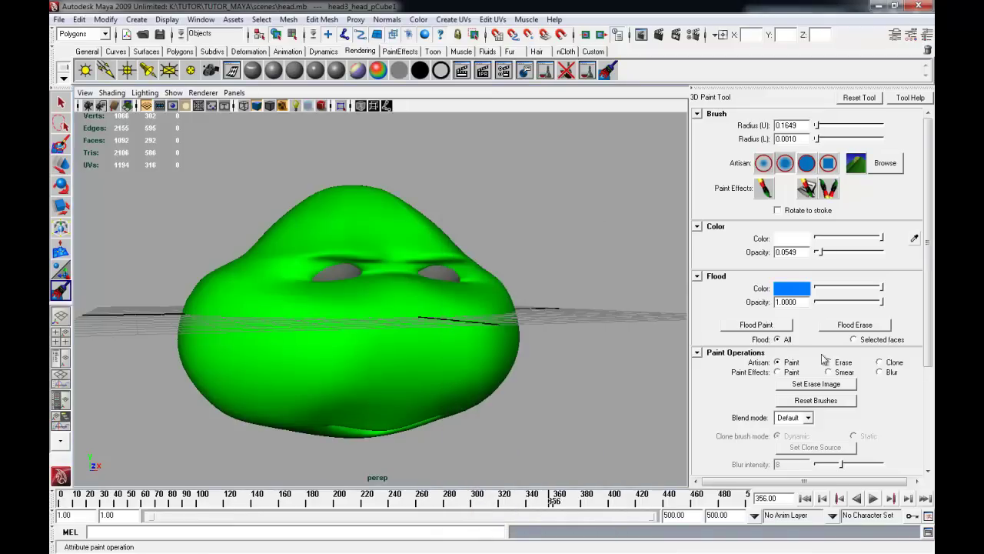
pyautogui.click(756, 324)
# Step: Set the paint brush color to black and its opacity to 1.0000, with the eye area in close view
pyautogui.keyDown('alt'); pyautogui.moveTo(555, 254); pyautogui.dragTo(376, 312); pyautogui.keyUp('alt')
pyautogui.moveTo(376, 311)
pyautogui.keyDown('alt'); pyautogui.mouseDown(button='right')
pyautogui.moveTo(463, 321)
pyautogui.moveTo(468, 305)
pyautogui.moveTo(424, 265)
pyautogui.mouseUp(button='right'); pyautogui.keyUp('alt')
pyautogui.moveTo(424, 264)
pyautogui.keyDown('alt'); pyautogui.mouseDown(button='middle')
pyautogui.moveTo(453, 283)
pyautogui.moveTo(411, 275)
pyautogui.moveTo(448, 244)
pyautogui.moveTo(449, 286)
pyautogui.mouseUp(button='middle'); pyautogui.keyUp('alt')
pyautogui.moveTo(449, 285)
pyautogui.keyDown('alt'); pyautogui.mouseDown(button='right')
pyautogui.moveTo(479, 288)
pyautogui.moveTo(483, 304)
pyautogui.mouseUp(button='right'); pyautogui.keyUp('alt')
pyautogui.moveTo(497, 264)
pyautogui.keyDown('alt'); pyautogui.mouseDown(button='middle')
pyautogui.moveTo(478, 312)
pyautogui.moveTo(488, 280)
pyautogui.mouseUp(button='middle'); pyautogui.keyUp('alt')
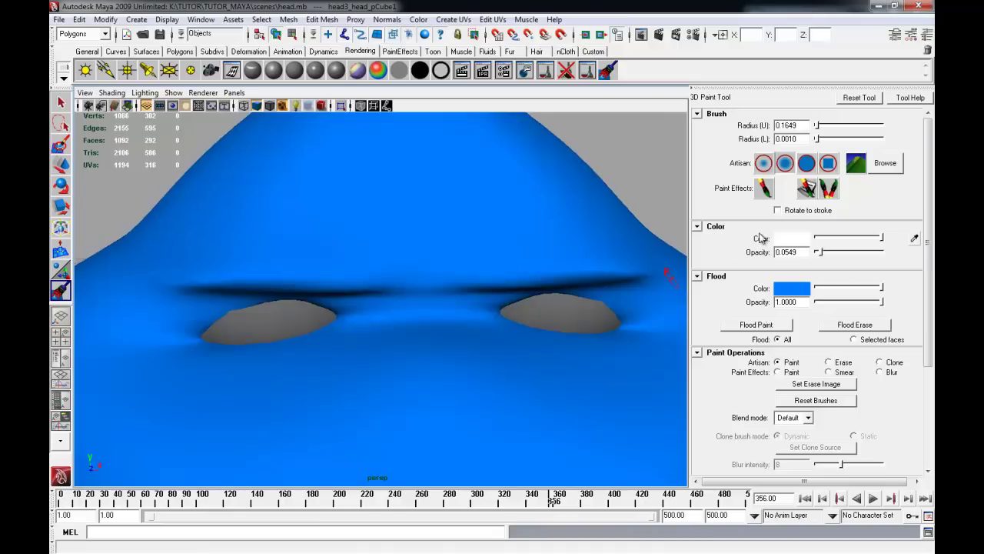
pyautogui.click(792, 238)
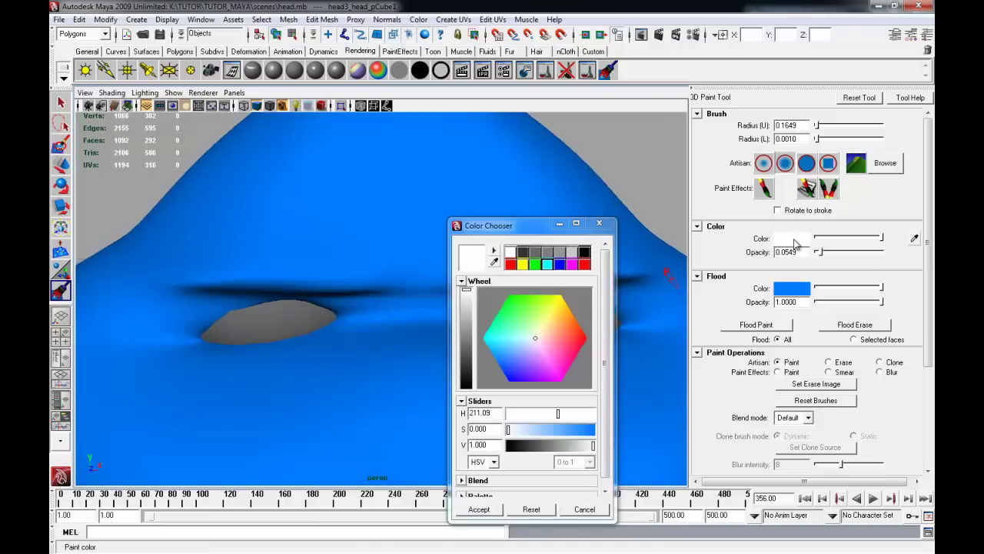
pyautogui.click(584, 253)
pyautogui.click(478, 509)
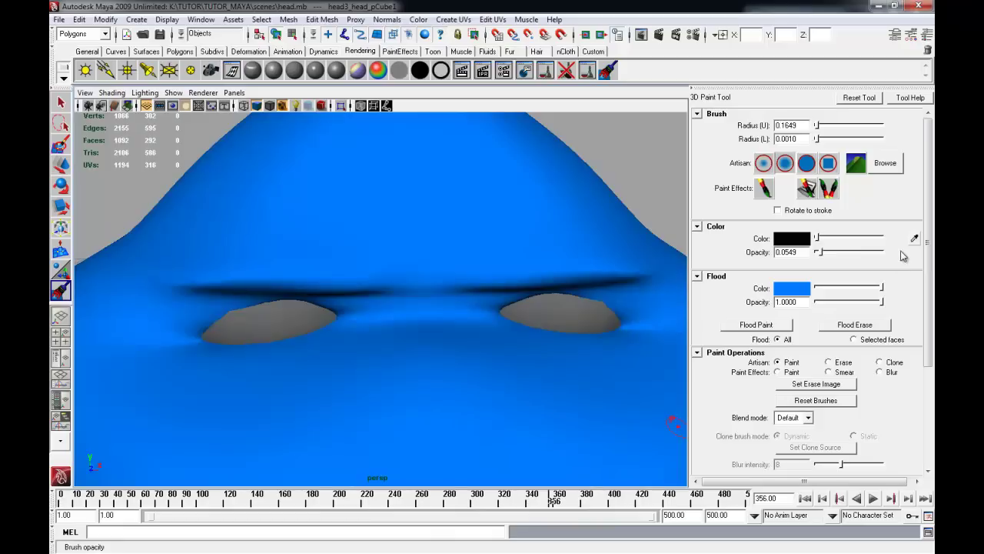
pyautogui.moveTo(838, 254); pyautogui.dragTo(896, 255)
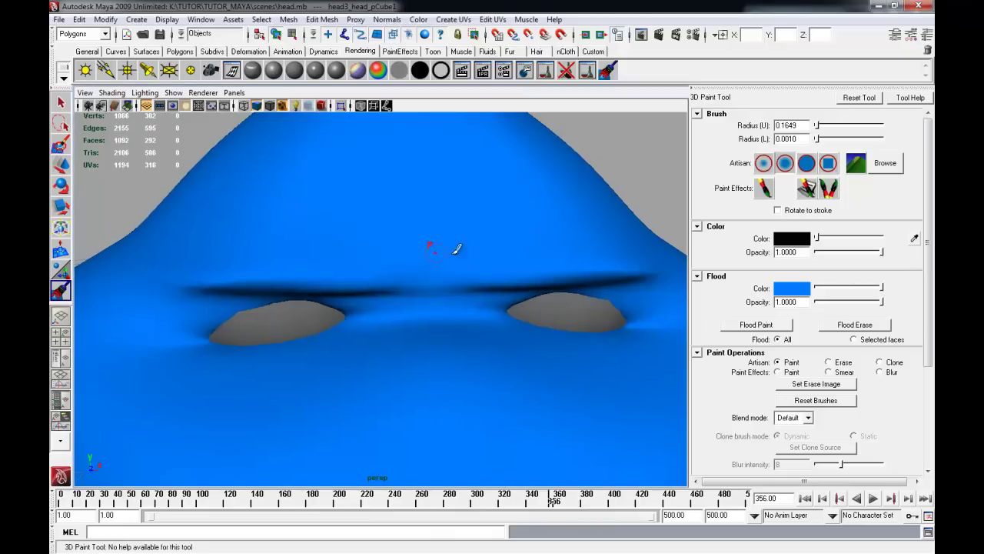
# Step: Paint a black tribal-style pattern on the forehead: a wide upward-curving line with arches, a central spot and small loops above it
pyautogui.moveTo(269, 214)
pyautogui.mouseDown()
pyautogui.moveTo(417, 242)
pyautogui.moveTo(510, 183)
pyautogui.mouseUp()
pyautogui.moveTo(502, 242)
pyautogui.keyDown('alt'); pyautogui.mouseDown()
pyautogui.moveTo(367, 257)
pyautogui.moveTo(378, 257)
pyautogui.moveTo(287, 212)
pyautogui.mouseUp(); pyautogui.keyUp('alt')
pyautogui.scroll(-3, 415, 249)
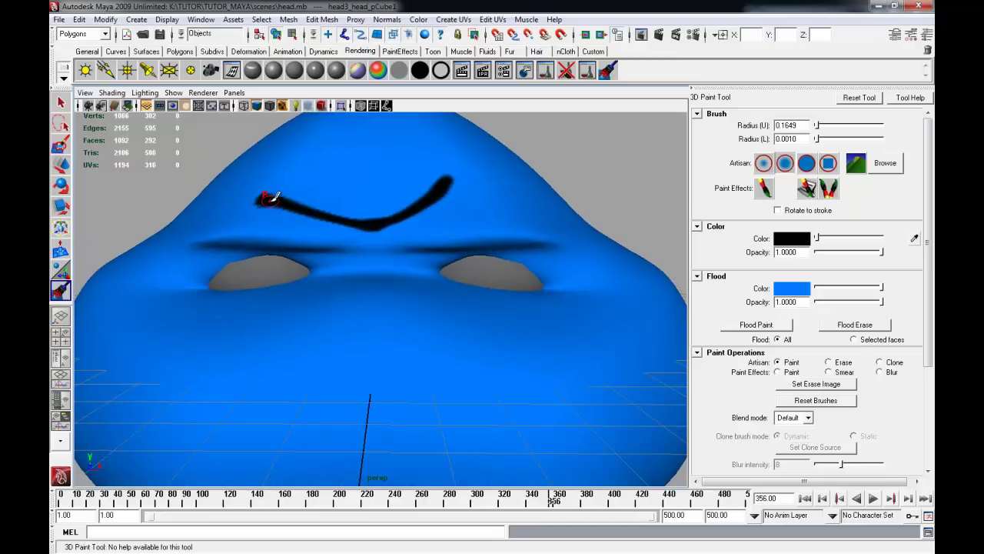
pyautogui.moveTo(385, 260)
pyautogui.keyDown('alt'); pyautogui.mouseDown()
pyautogui.moveTo(347, 228)
pyautogui.moveTo(408, 228)
pyautogui.moveTo(396, 266)
pyautogui.mouseUp(); pyautogui.keyUp('alt')
pyautogui.click(378, 240)
pyautogui.moveTo(400, 198); pyautogui.dragTo(433, 231)
pyautogui.moveTo(354, 195)
pyautogui.mouseDown()
pyautogui.moveTo(324, 206)
pyautogui.moveTo(323, 246)
pyautogui.mouseUp()
pyautogui.keyDown('alt'); pyautogui.moveTo(381, 217); pyautogui.dragTo(374, 210); pyautogui.keyUp('alt')
pyautogui.moveTo(361, 163)
pyautogui.mouseDown()
pyautogui.moveTo(424, 169)
pyautogui.moveTo(435, 203)
pyautogui.mouseUp()
pyautogui.moveTo(328, 157)
pyautogui.mouseDown()
pyautogui.moveTo(293, 192)
pyautogui.moveTo(323, 156)
pyautogui.moveTo(327, 183)
pyautogui.moveTo(317, 175)
pyautogui.mouseUp()
pyautogui.moveTo(369, 153)
pyautogui.mouseDown()
pyautogui.moveTo(386, 150)
pyautogui.moveTo(361, 180)
pyautogui.moveTo(384, 164)
pyautogui.moveTo(433, 200)
pyautogui.mouseUp()
pyautogui.keyDown('alt'); pyautogui.moveTo(433, 199); pyautogui.dragTo(400, 208, button='right'); pyautogui.keyUp('alt')
pyautogui.keyDown('alt'); pyautogui.moveTo(400, 207); pyautogui.dragTo(386, 226); pyautogui.keyUp('alt')
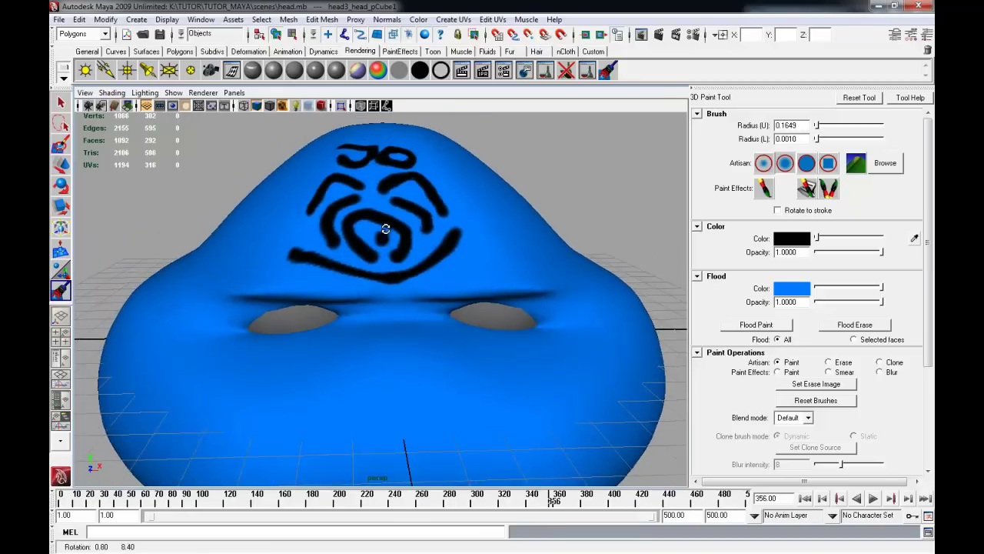
# Step: Examine where the painted forehead pattern lies on the head's UV layout in the UV Texture Editor
pyautogui.moveTo(934, 71); pyautogui.dragTo(420, 70)
pyautogui.keyDown('alt'); pyautogui.moveTo(431, 308); pyautogui.dragTo(338, 217, button='right'); pyautogui.keyUp('alt')
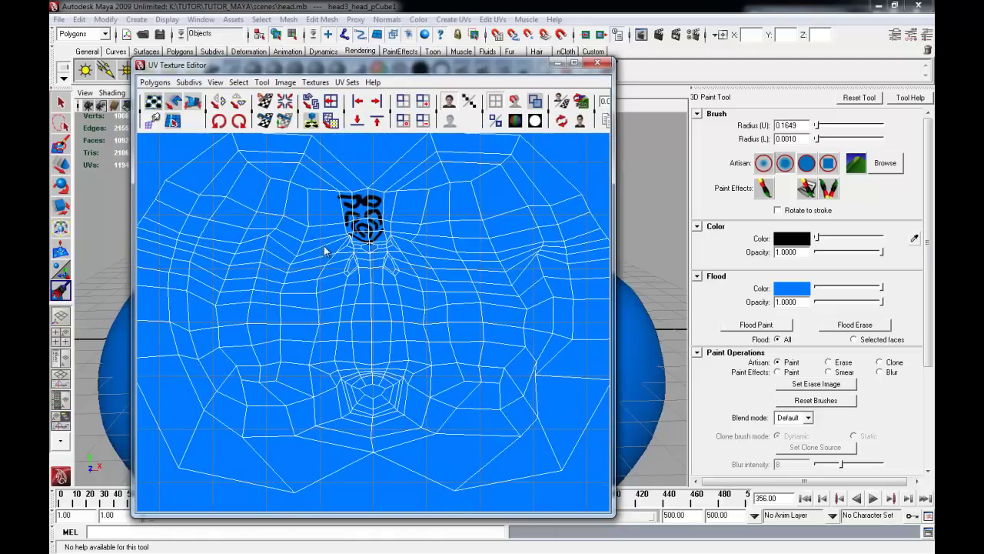
pyautogui.moveTo(369, 74); pyautogui.dragTo(934, 74)
# Step: Paint a black curved shadow beneath the first eye opening with the small brush
pyautogui.moveTo(326, 358)
pyautogui.keyDown('alt'); pyautogui.mouseDown()
pyautogui.moveTo(332, 320)
pyautogui.moveTo(333, 342)
pyautogui.mouseUp(); pyautogui.keyUp('alt')
pyautogui.keyDown('alt'); pyautogui.moveTo(332, 342); pyautogui.dragTo(470, 297, button='right'); pyautogui.keyUp('alt')
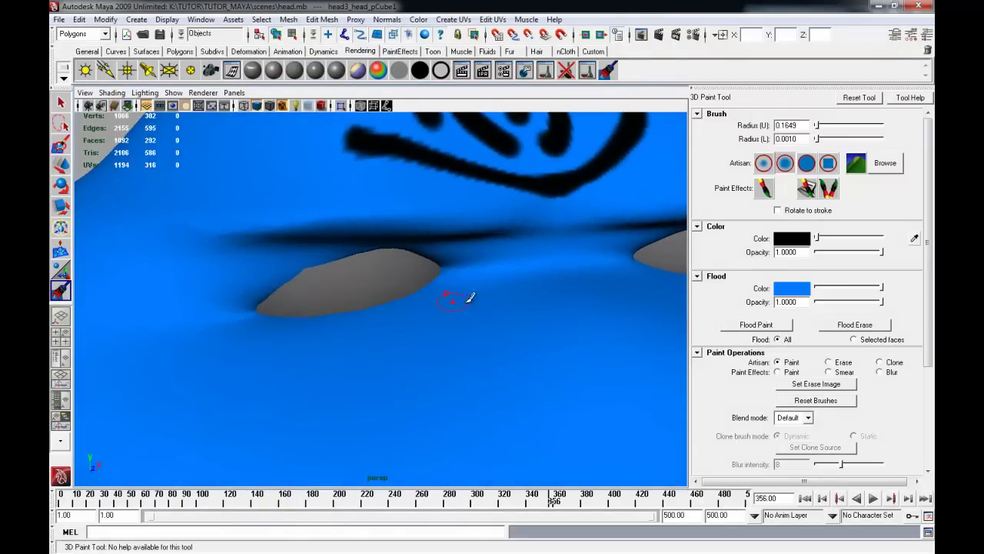
pyautogui.moveTo(381, 342)
pyautogui.mouseDown()
pyautogui.moveTo(424, 351)
pyautogui.moveTo(472, 281)
pyautogui.moveTo(485, 279)
pyautogui.moveTo(366, 332)
pyautogui.moveTo(334, 368)
pyautogui.moveTo(346, 320)
pyautogui.mouseUp()
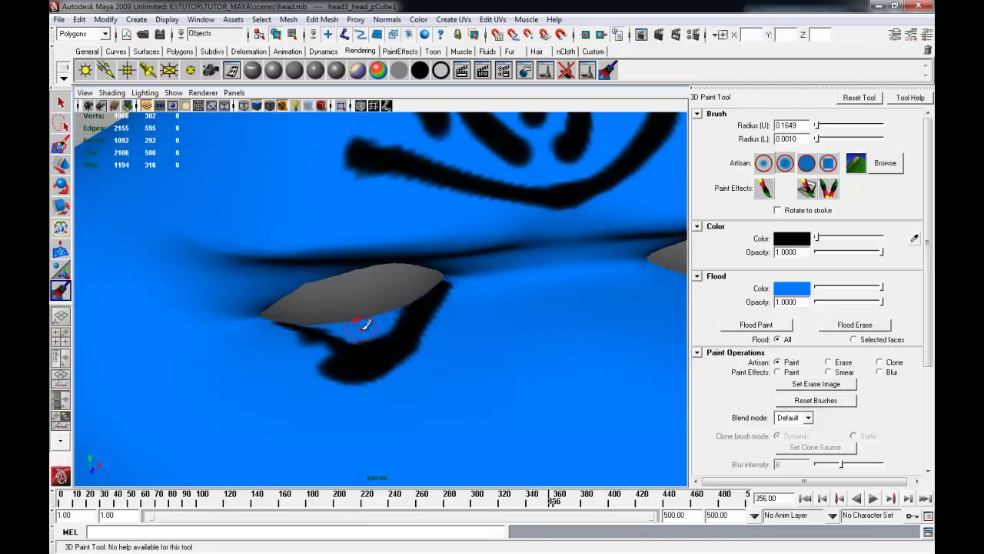
# Step: Enlarge the brush radius to 0.5573 and paint soft black shadows beneath both eye openings
pyautogui.moveTo(382, 325)
pyautogui.mouseDown()
pyautogui.moveTo(366, 330)
pyautogui.moveTo(411, 314)
pyautogui.moveTo(339, 323)
pyautogui.mouseUp()
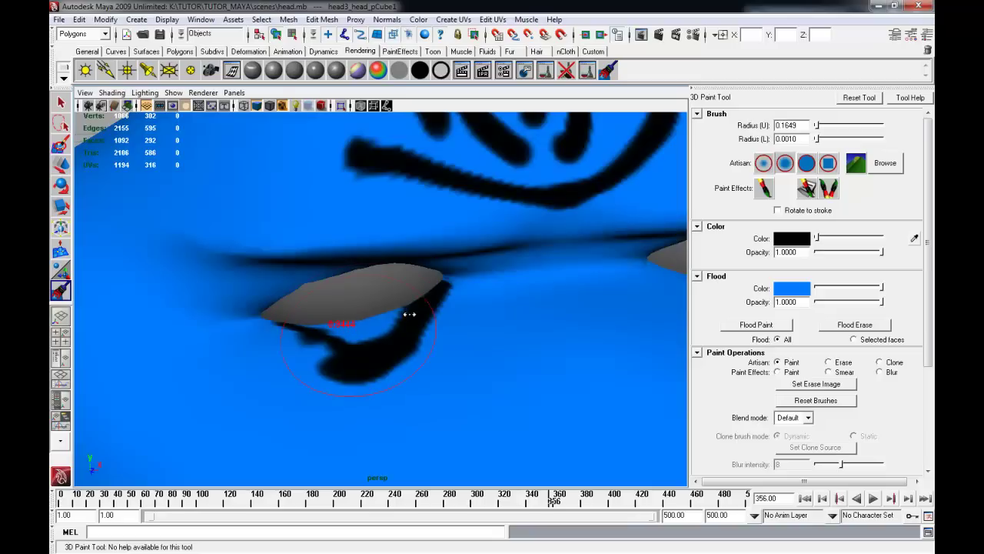
pyautogui.moveTo(414, 318)
pyautogui.mouseDown()
pyautogui.moveTo(362, 325)
pyautogui.moveTo(352, 321)
pyautogui.moveTo(375, 323)
pyautogui.moveTo(322, 311)
pyautogui.moveTo(374, 326)
pyautogui.moveTo(303, 323)
pyautogui.moveTo(289, 306)
pyautogui.mouseUp()
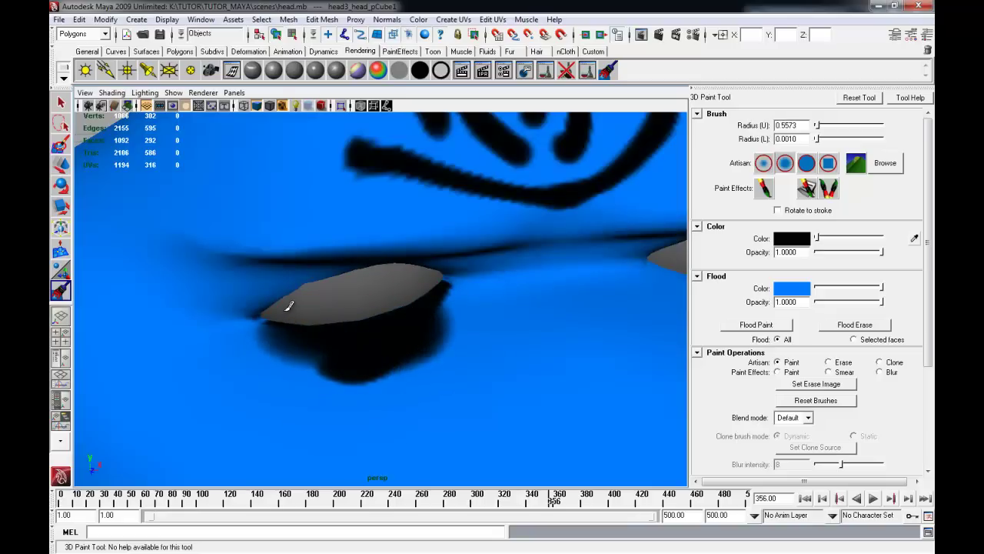
pyautogui.moveTo(419, 288)
pyautogui.keyDown('alt'); pyautogui.mouseDown()
pyautogui.moveTo(419, 326)
pyautogui.moveTo(453, 303)
pyautogui.moveTo(377, 256)
pyautogui.moveTo(352, 280)
pyautogui.moveTo(485, 271)
pyautogui.mouseUp(); pyautogui.keyUp('alt')
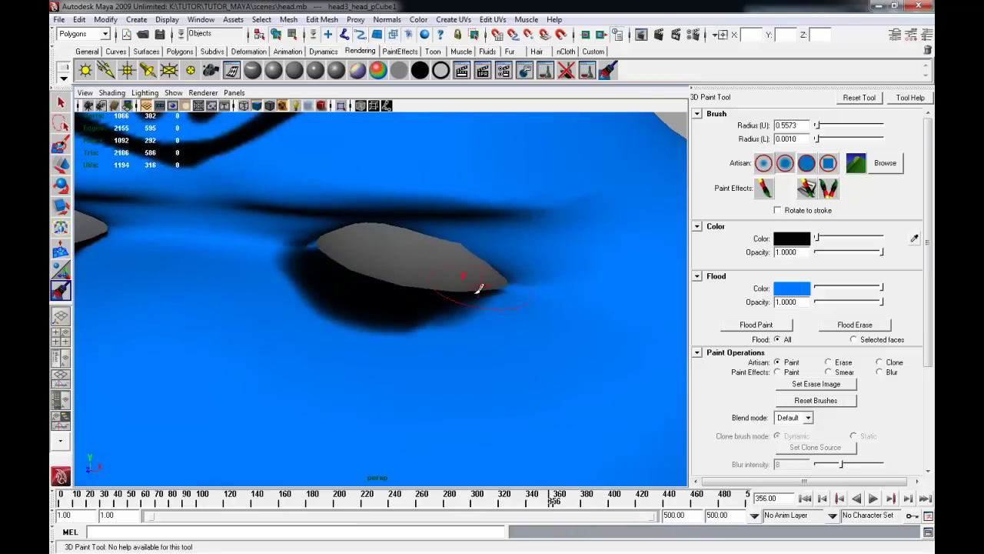
pyautogui.keyDown('alt'); pyautogui.moveTo(478, 289); pyautogui.dragTo(352, 281, button='right'); pyautogui.keyUp('alt')
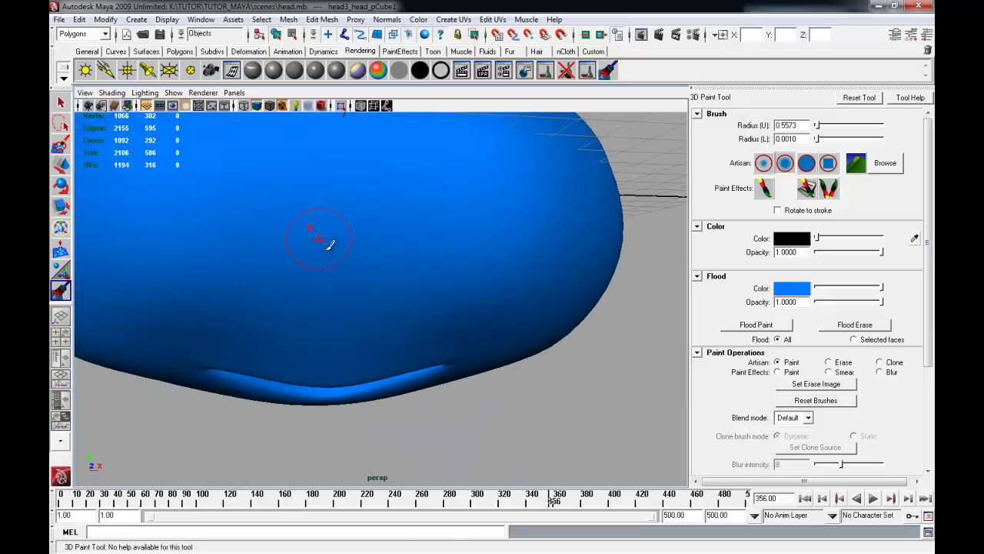